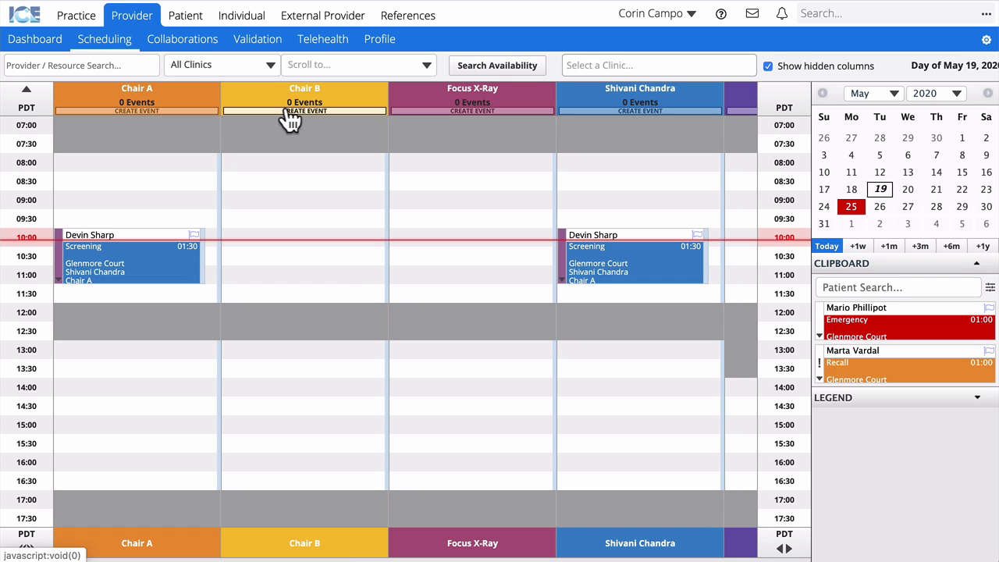
scroll(331, 130, right, 2)
scroll(331, 129, right, 4)
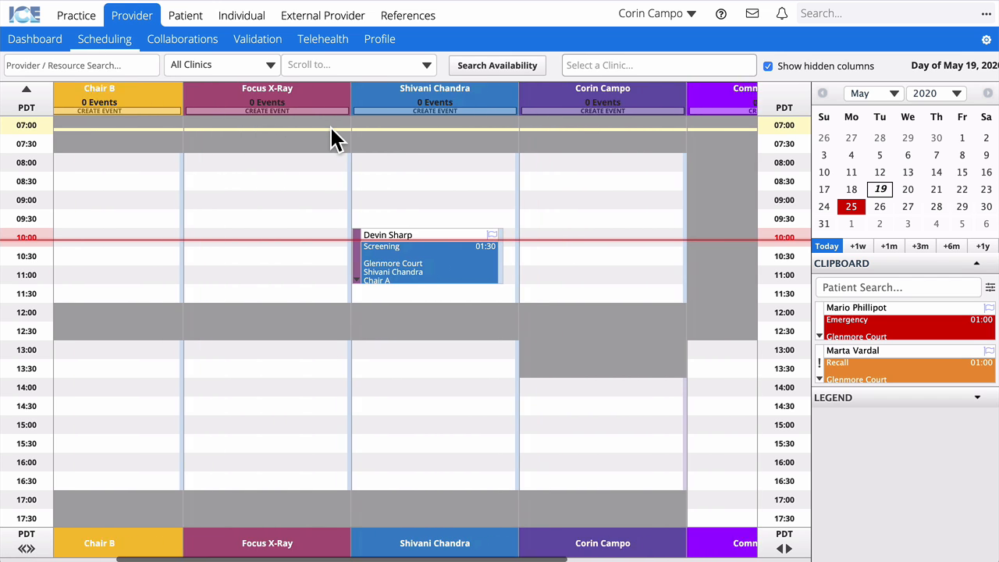
scroll(330, 129, right, 2)
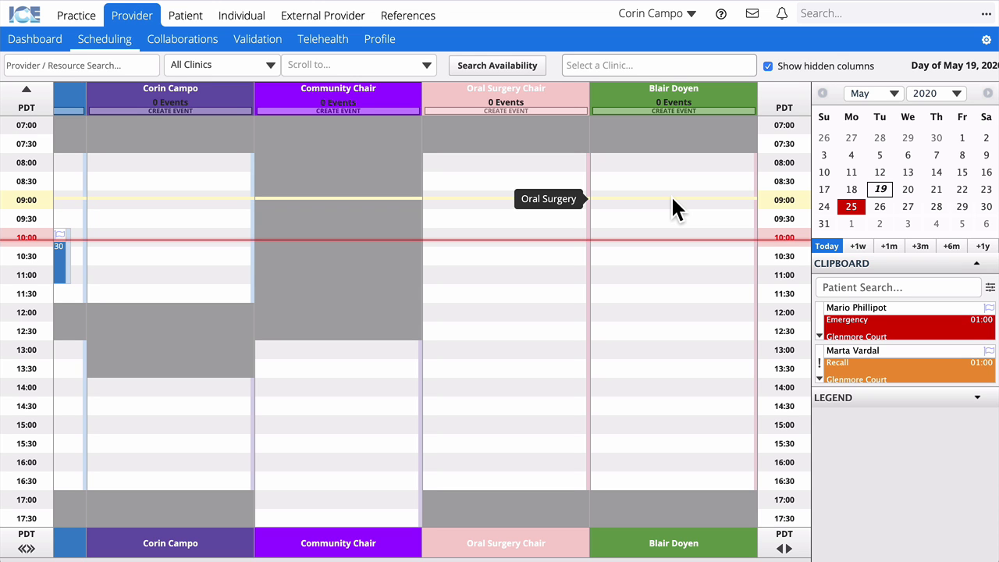
scroll(671, 194, right, 10)
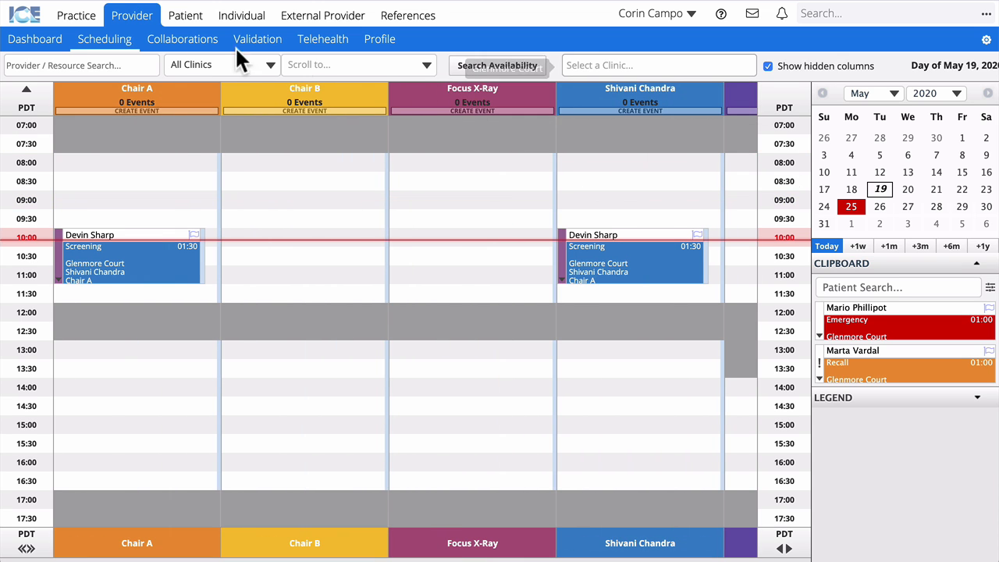
Filter the day schedule to Glenmore Court and open the patient's 10:00 screening appointment.
click(235, 67)
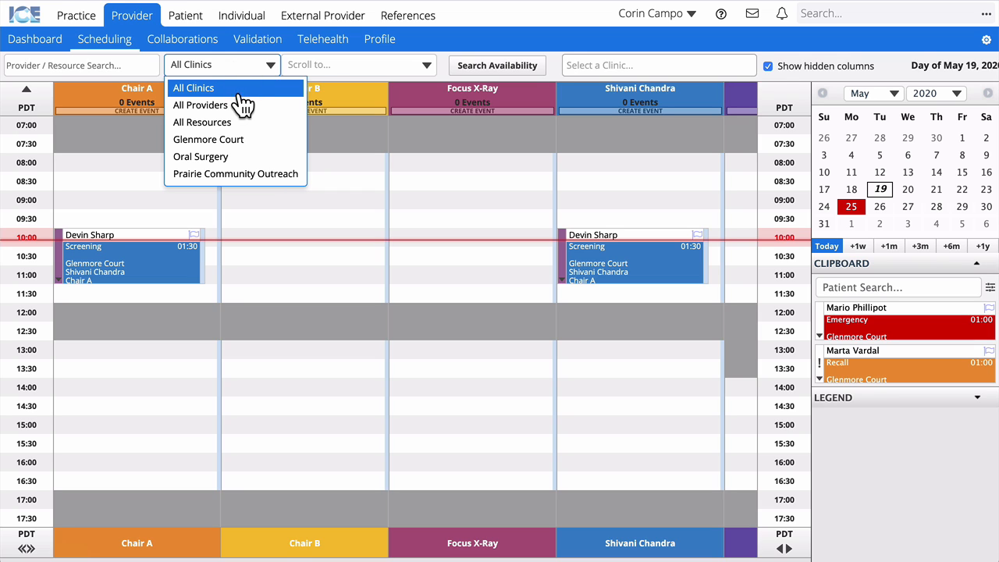
click(269, 139)
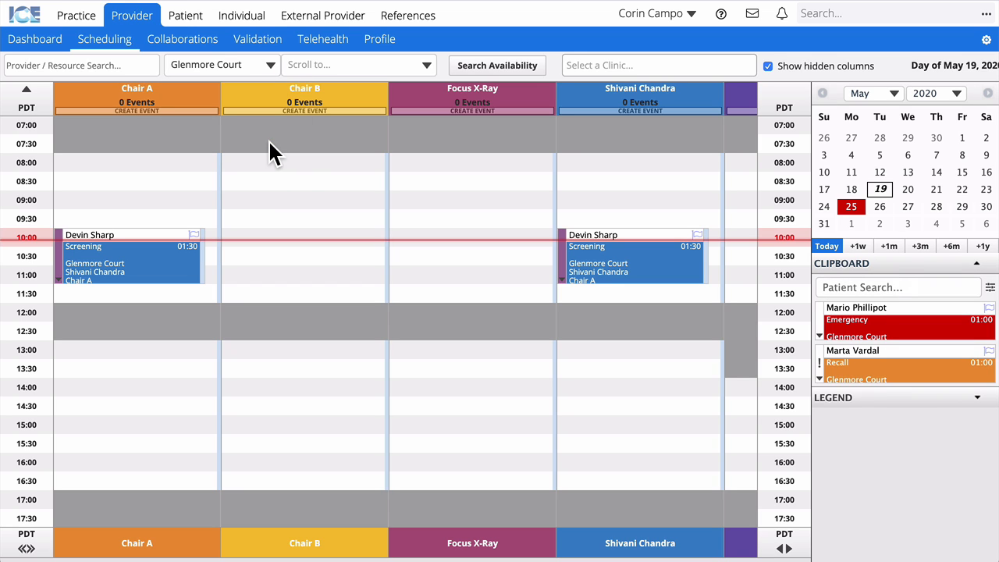
scroll(268, 140, right, 2)
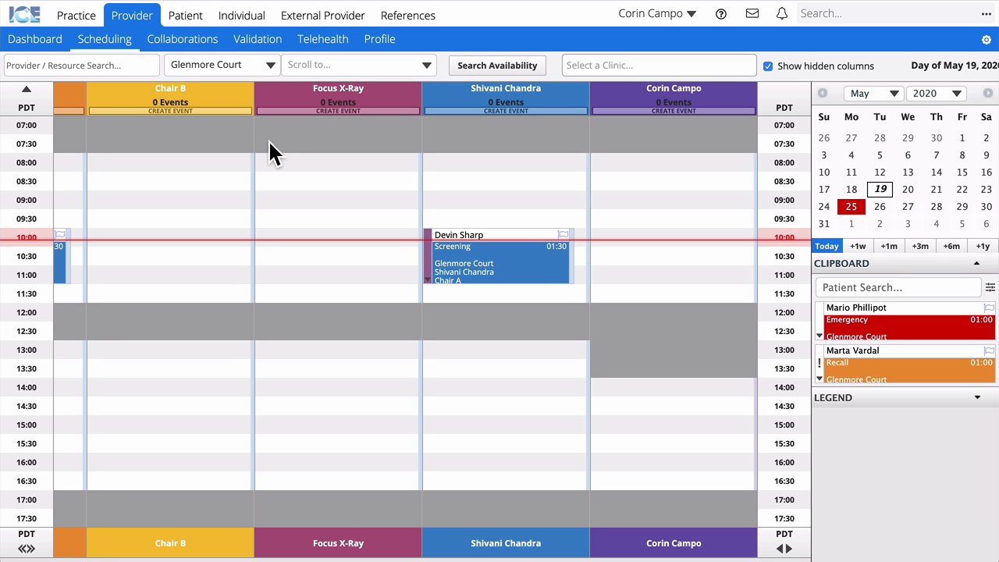
scroll(269, 140, left, 2)
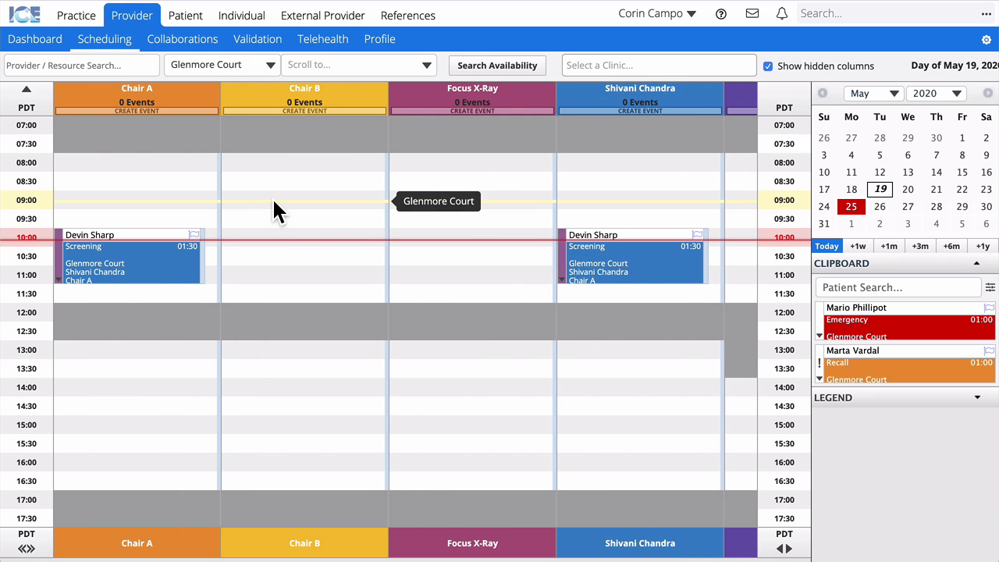
click(152, 271)
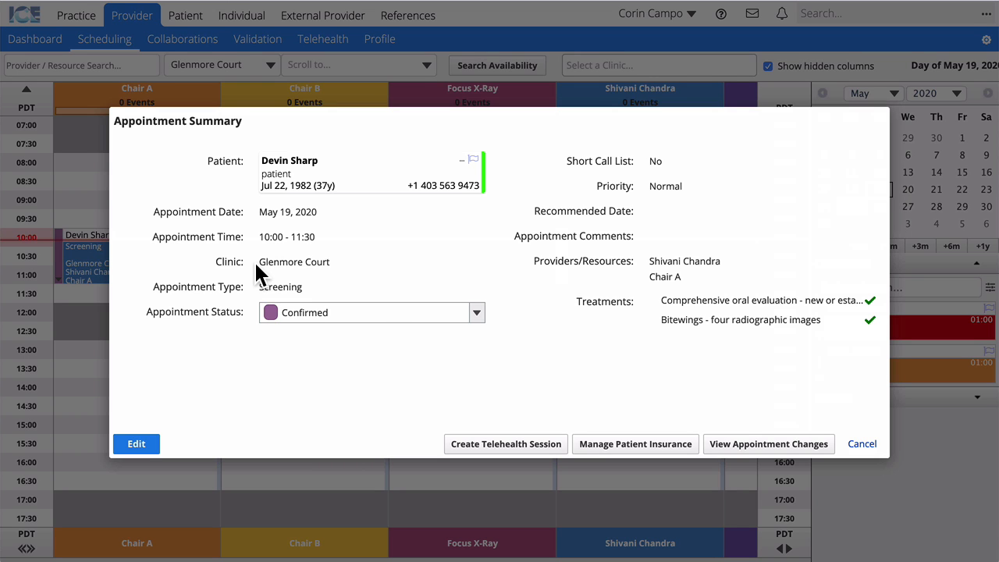
Review the patient's full details, then set the screening appointment status to Patient Arrived.
click(462, 156)
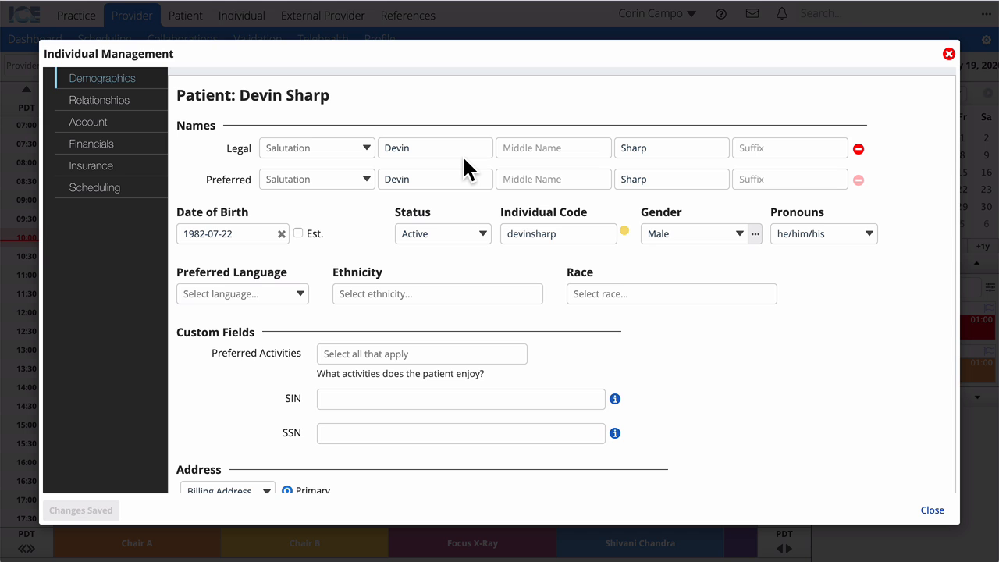
scroll(462, 155, down, 5)
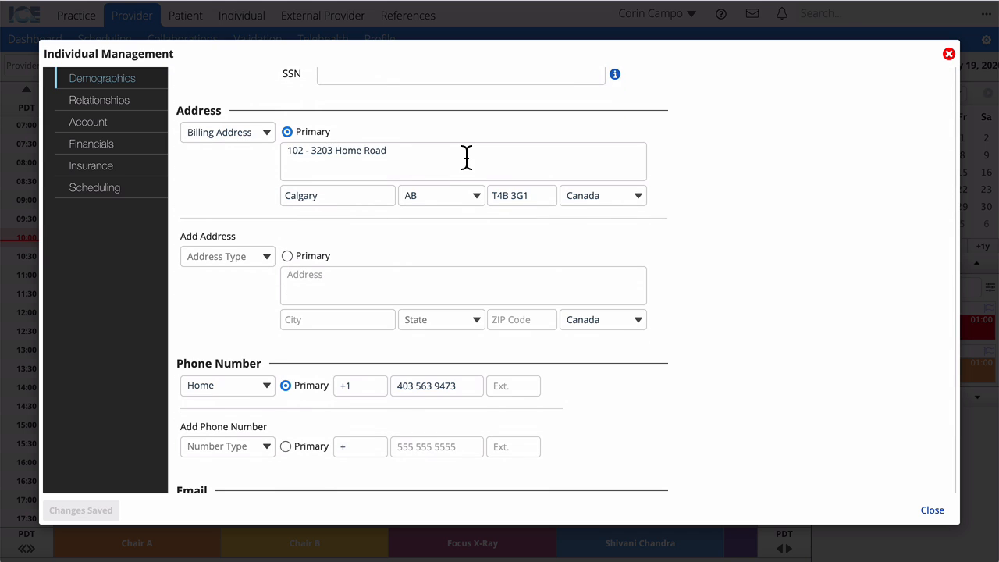
scroll(466, 156, up, 5)
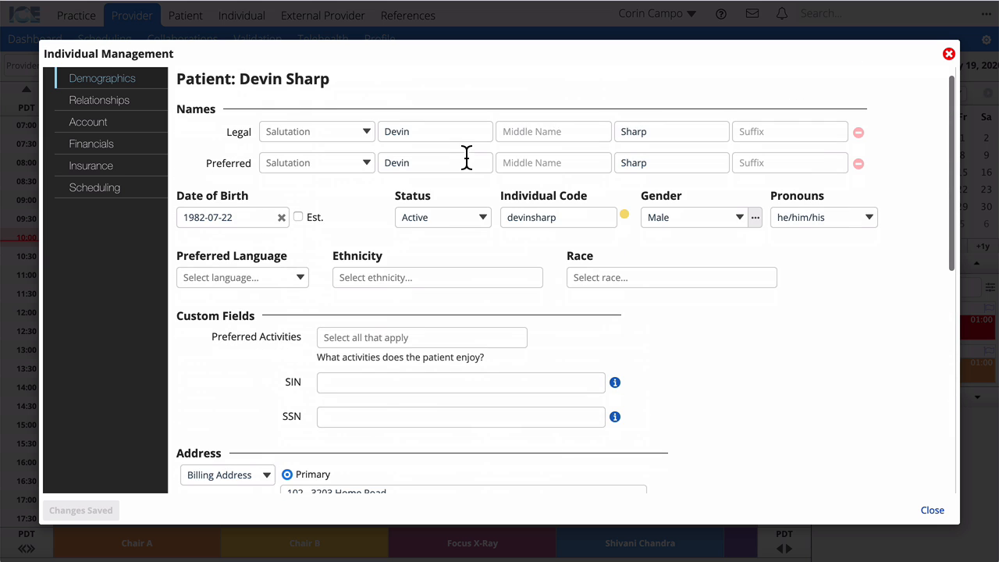
click(932, 510)
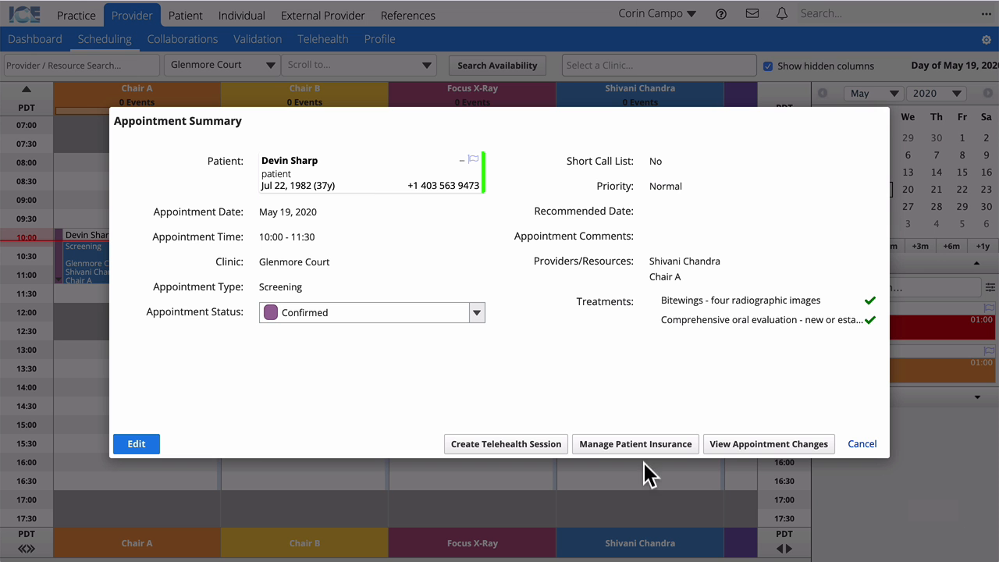
click(332, 312)
click(345, 509)
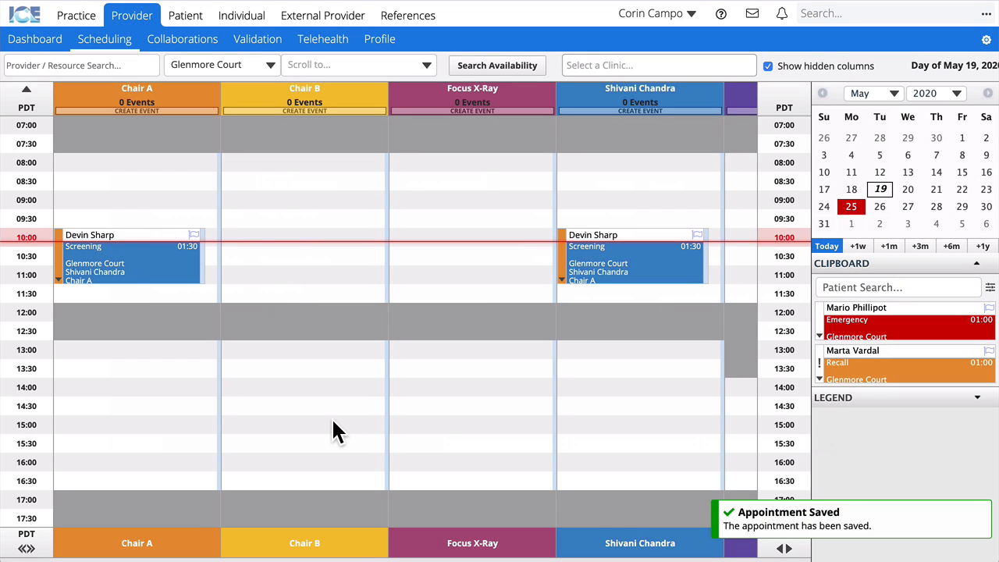
Open the patient's record from recent records and go to Patient Management > Insurance.
click(853, 17)
click(864, 56)
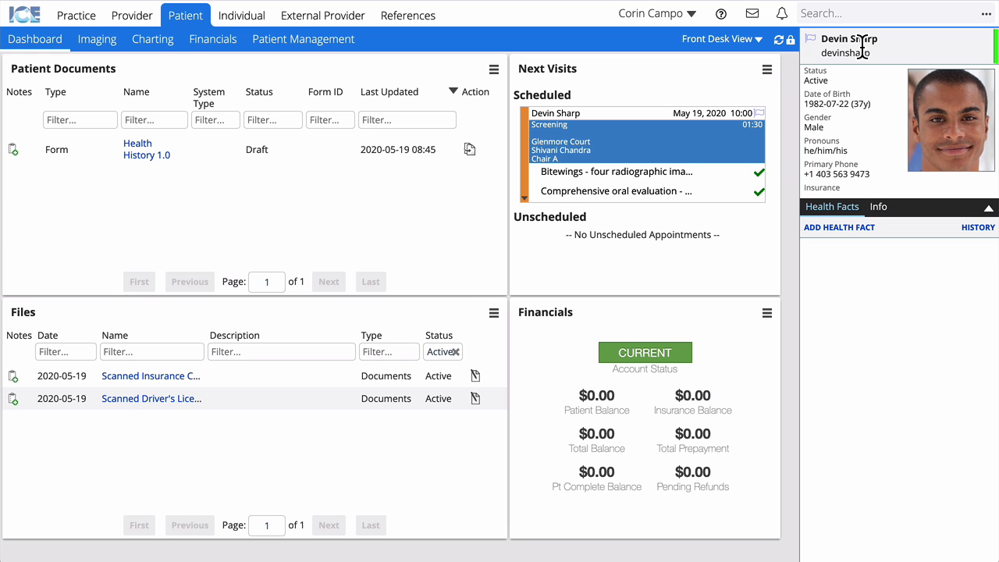
click(312, 43)
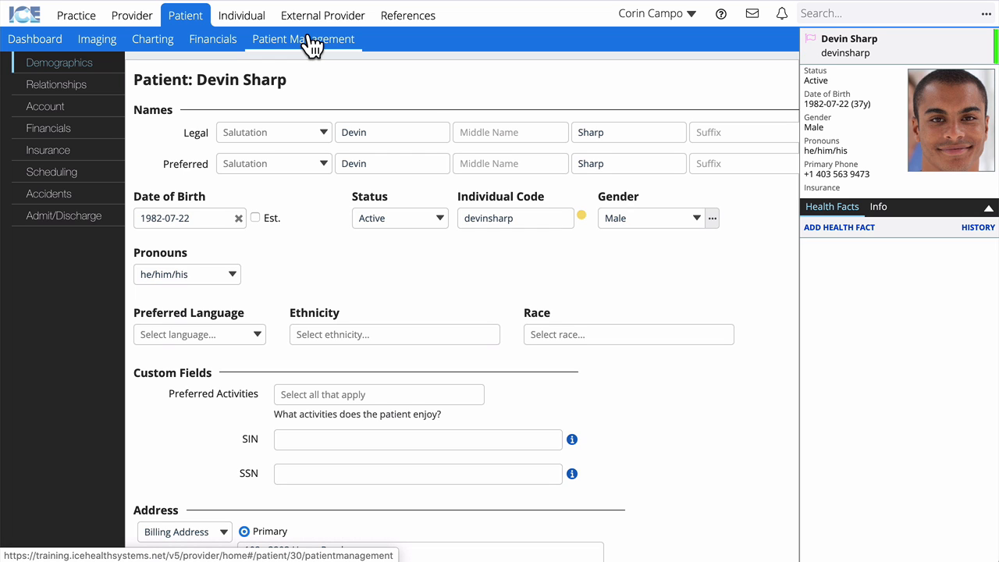
click(55, 160)
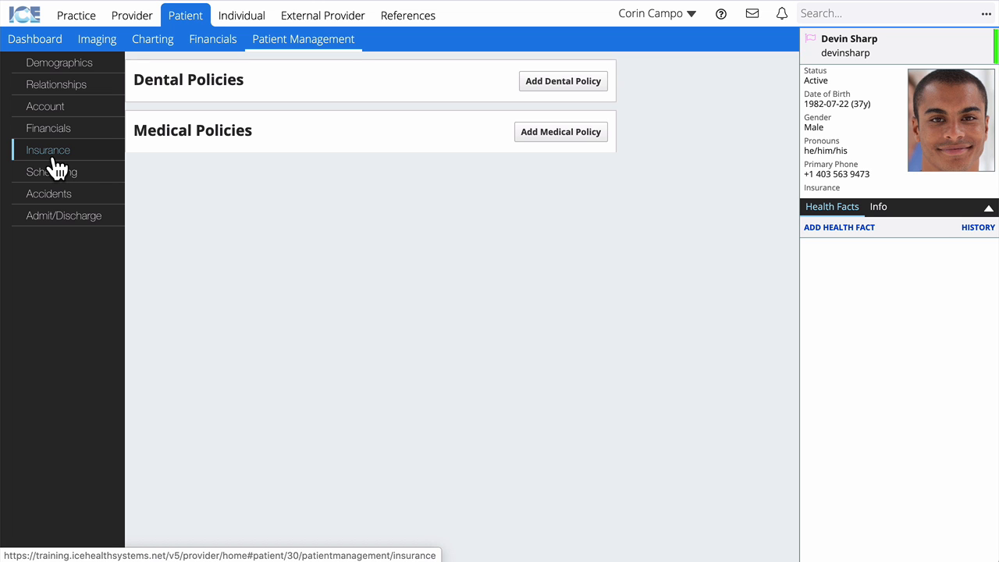
Start a new dental policy and select the University of Calgary group 5930492 plan.
click(582, 92)
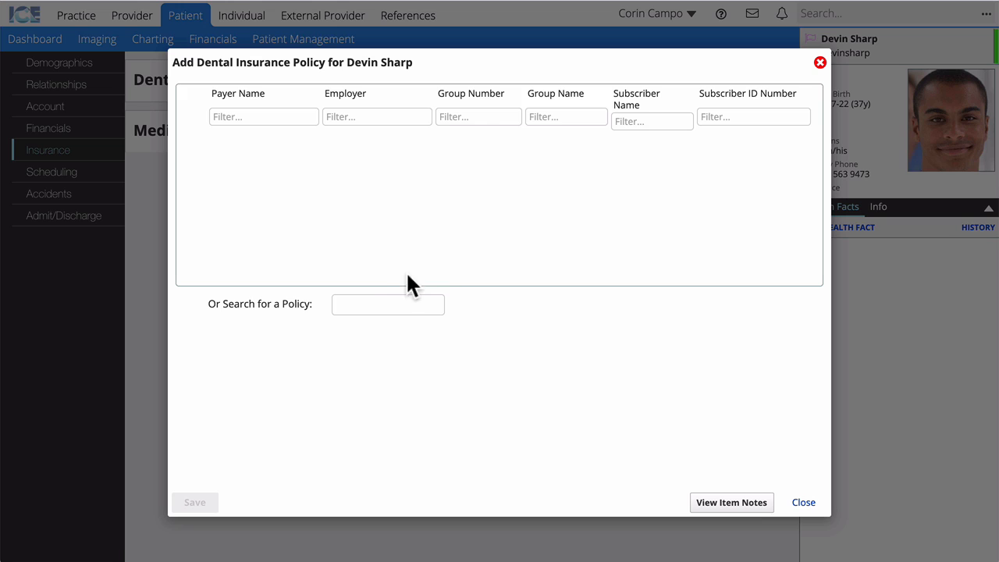
click(386, 302)
text(id-ab)
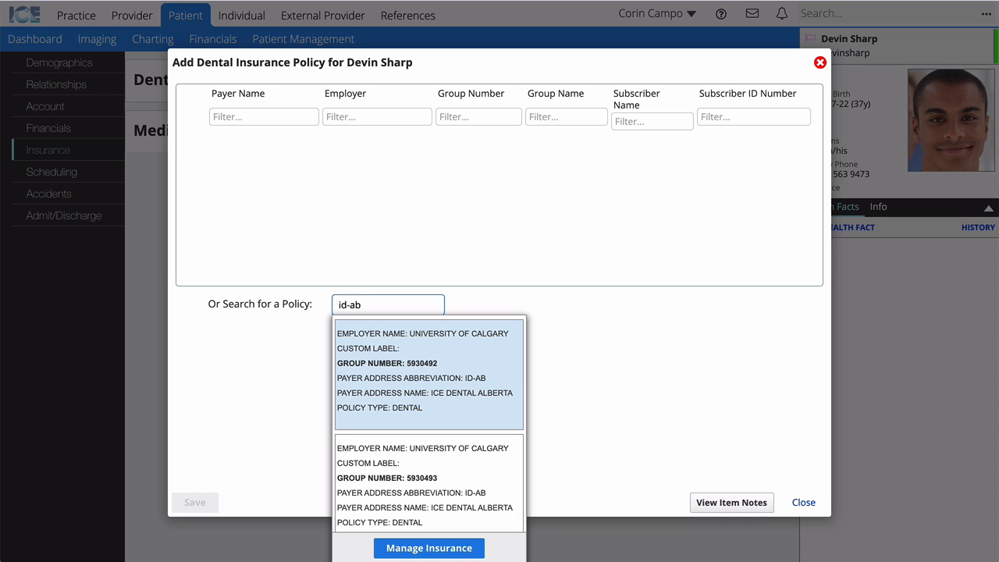
click(405, 383)
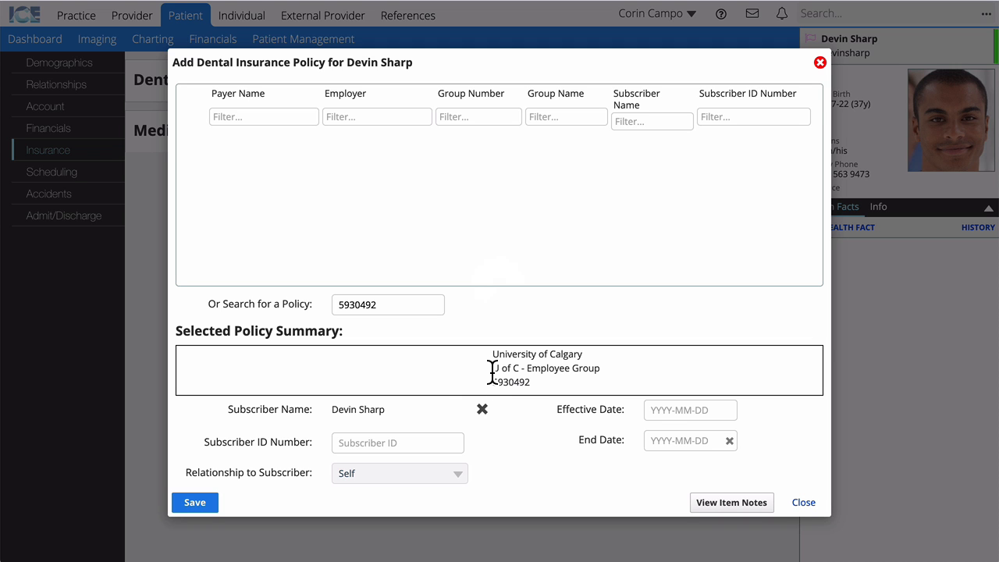
Enter the patient's subscriber ID, set the effective date to May 1, 2020, and save.
click(396, 442)
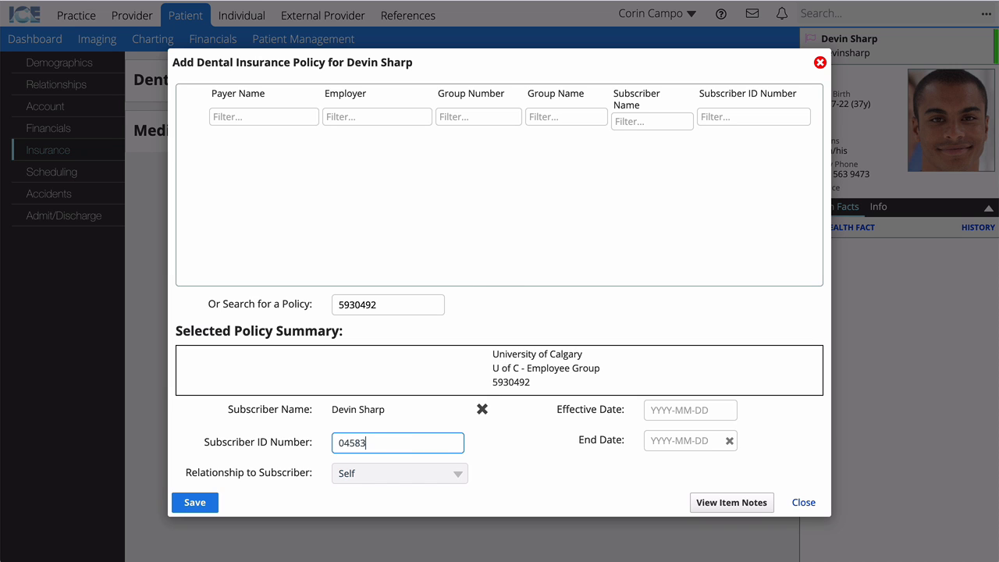
click(674, 413)
click(785, 299)
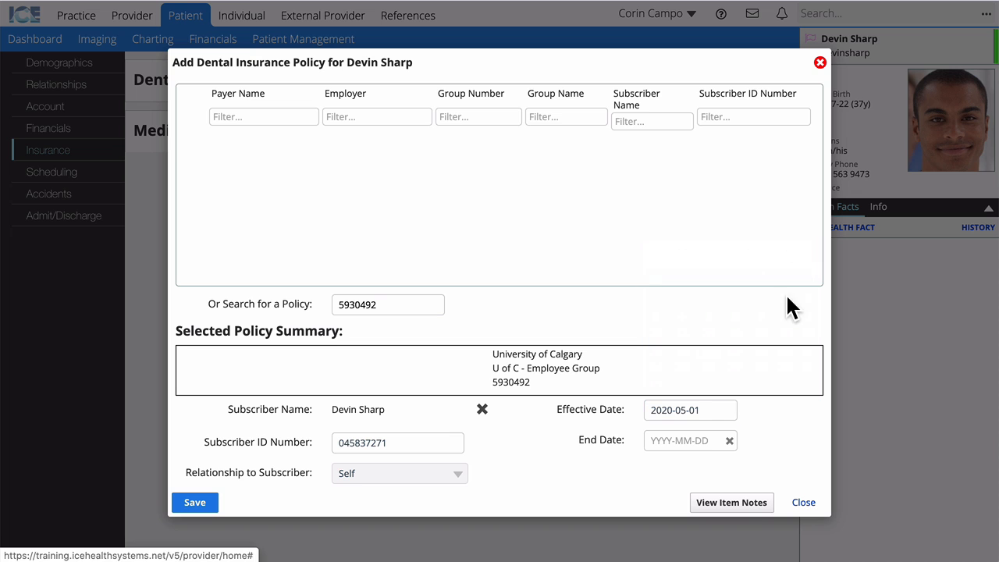
click(200, 503)
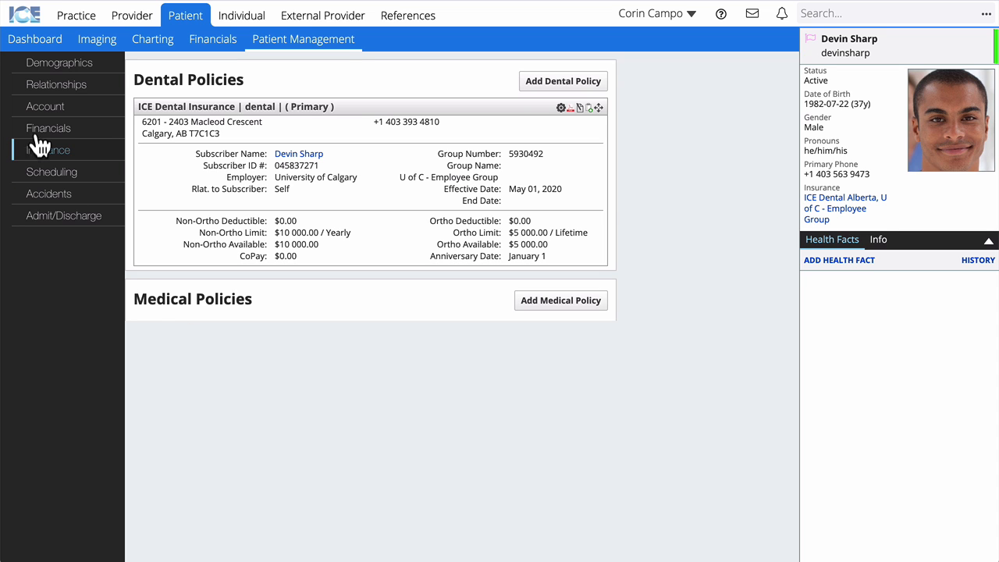
In Relationships, add the searched provider with type 'is a primary provider of' the patient.
click(59, 90)
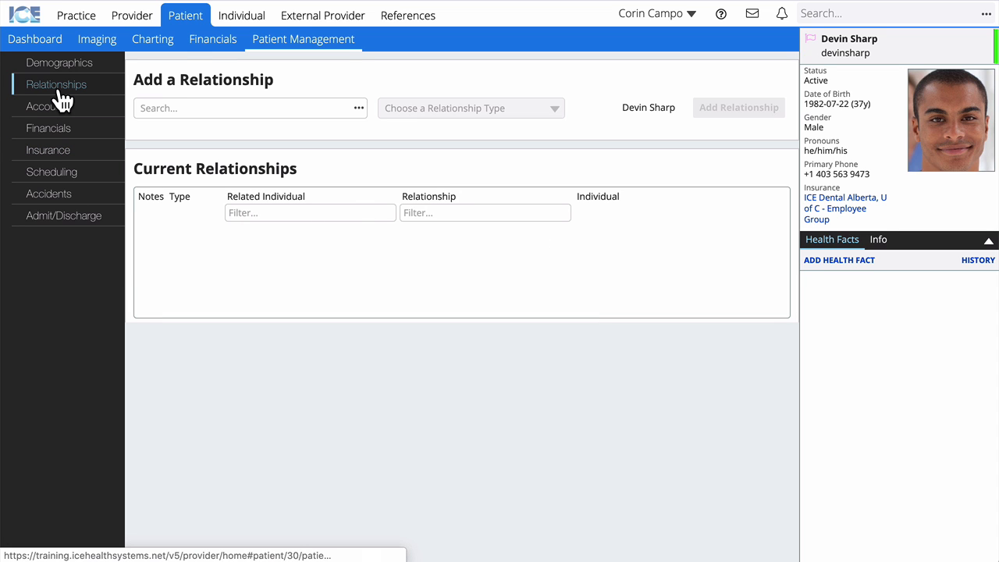
click(185, 107)
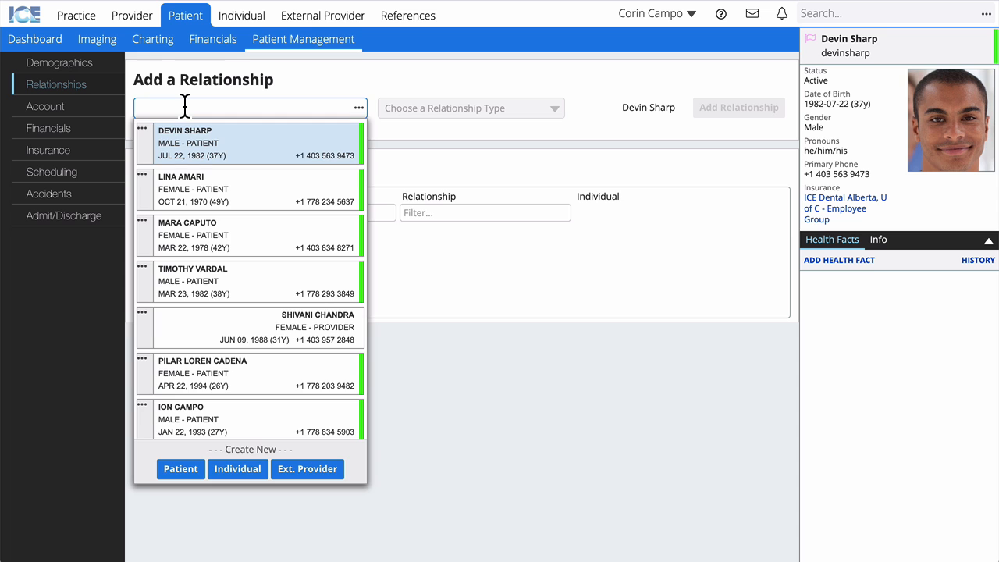
text(shivani)
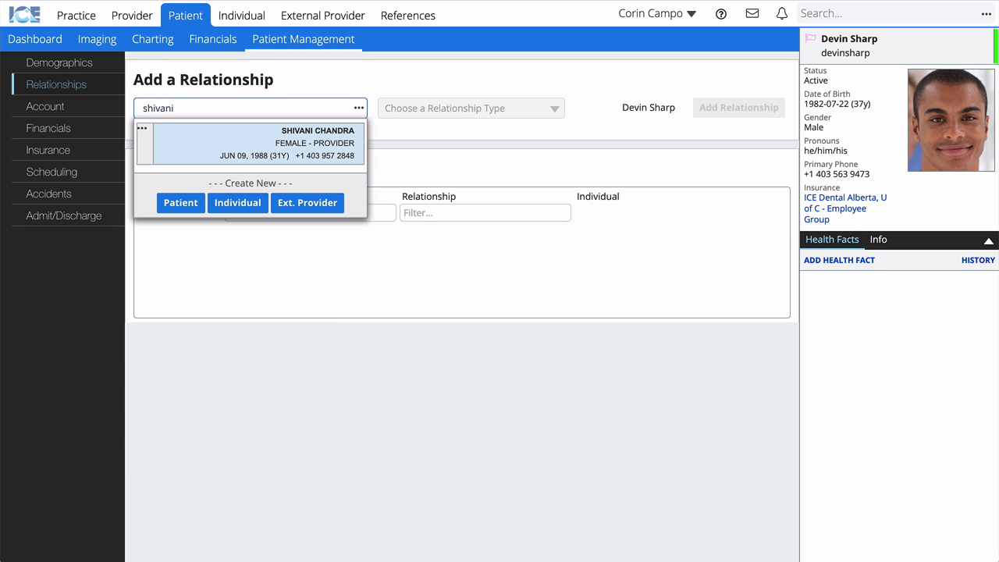
click(327, 141)
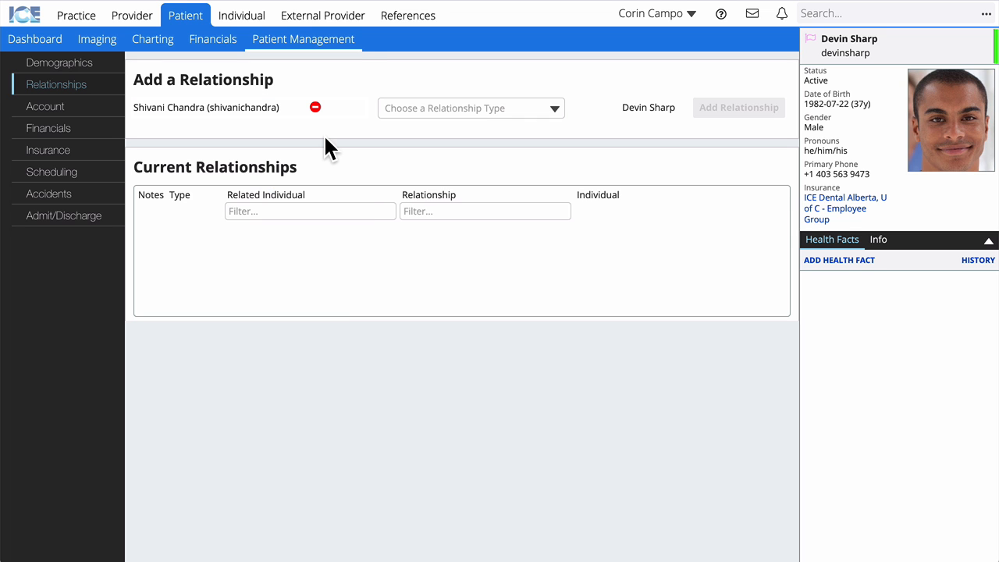
click(456, 107)
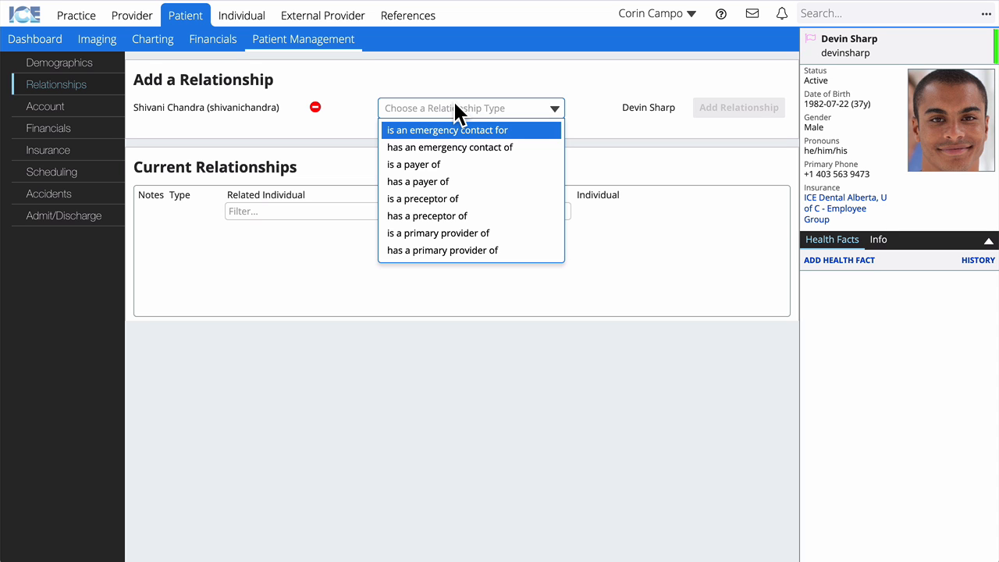
click(452, 234)
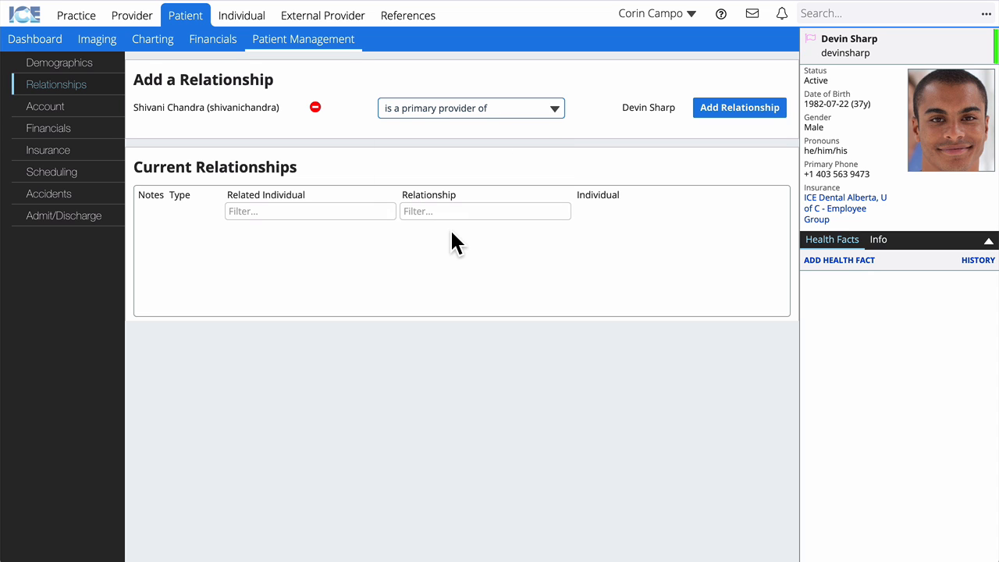
click(734, 116)
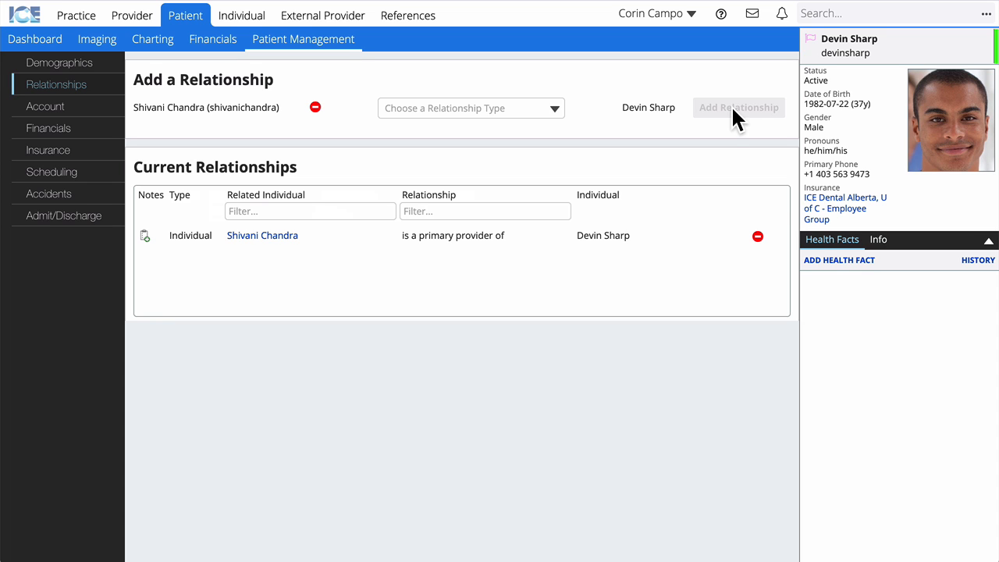
Show the Info panel listing the new primary provider, then open the Demographics page.
click(880, 242)
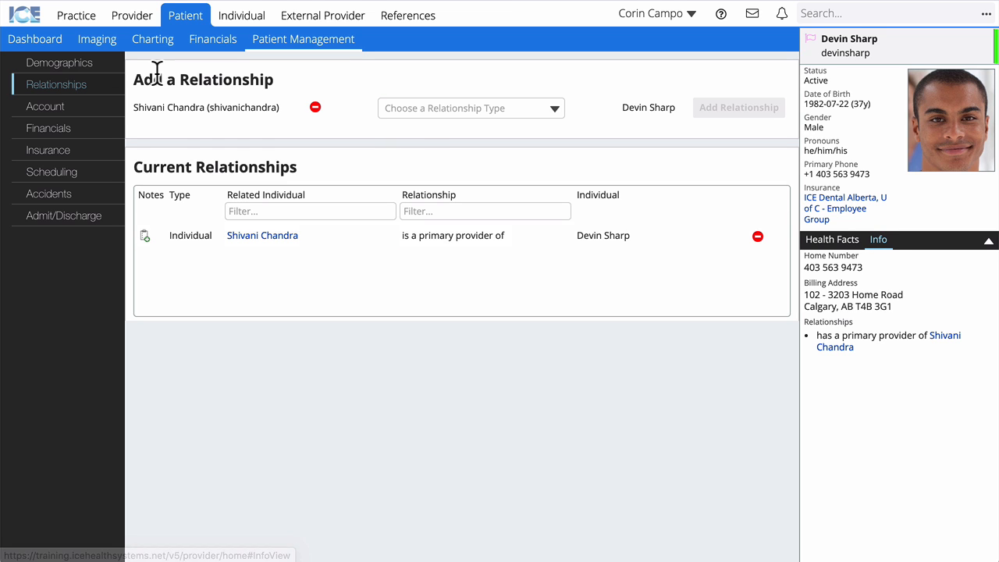
click(24, 68)
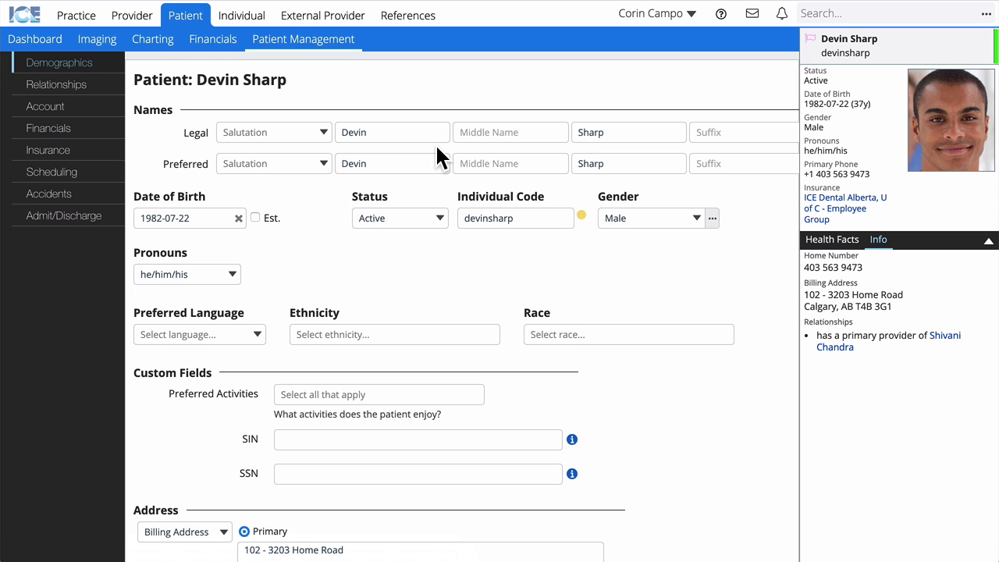
On the patient's Dashboard, set the May 19 screening appointment status to Check In.
click(29, 40)
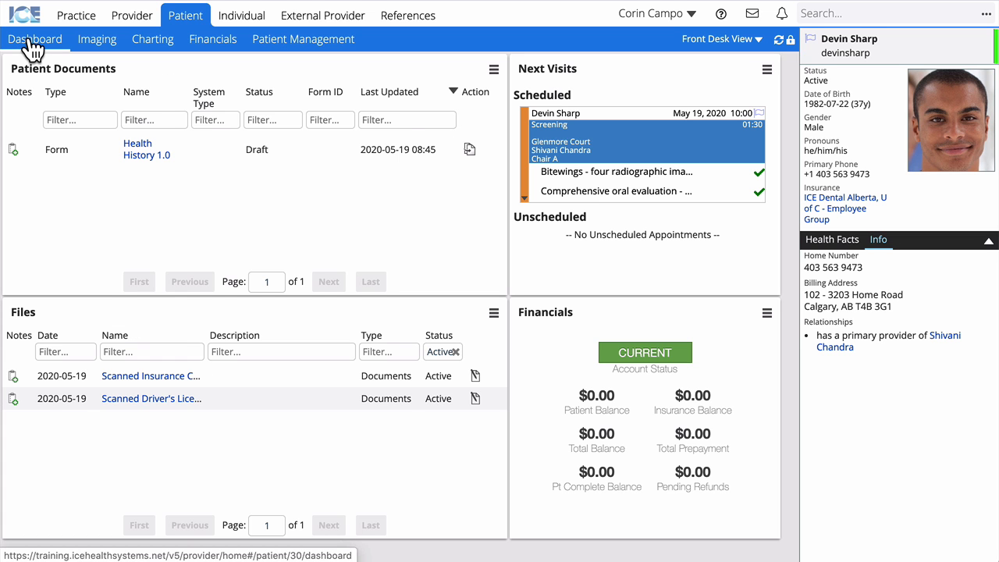
click(525, 196)
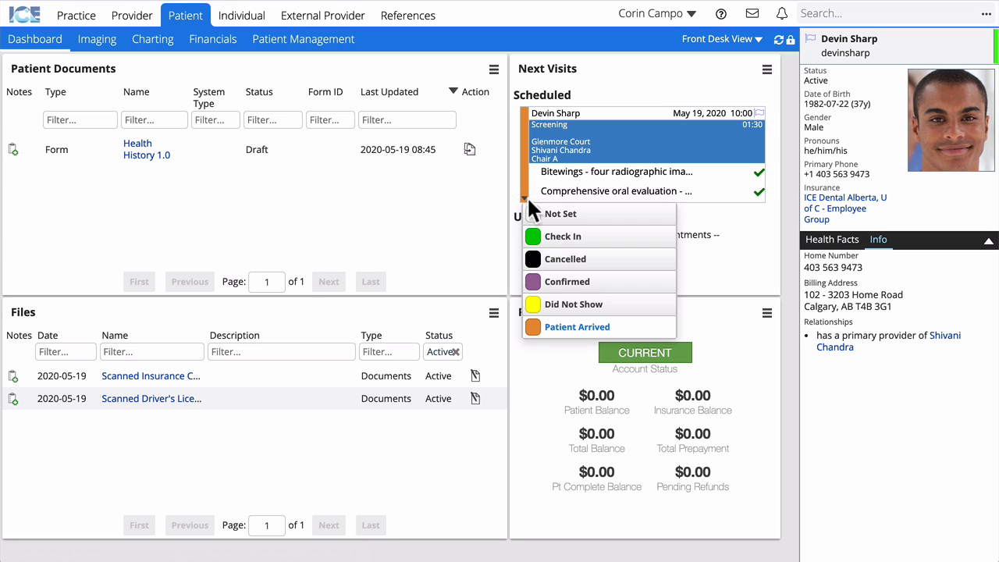
click(557, 238)
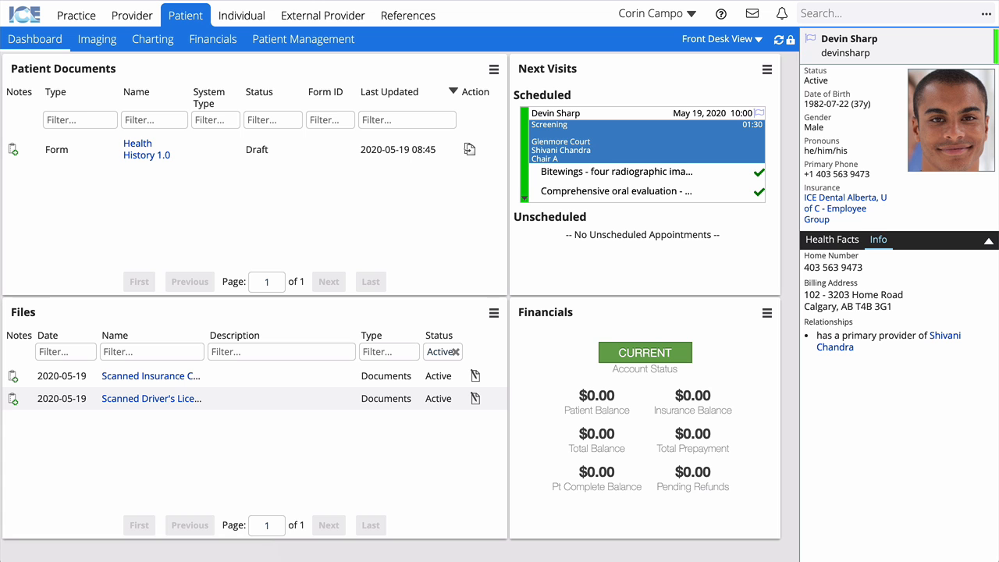
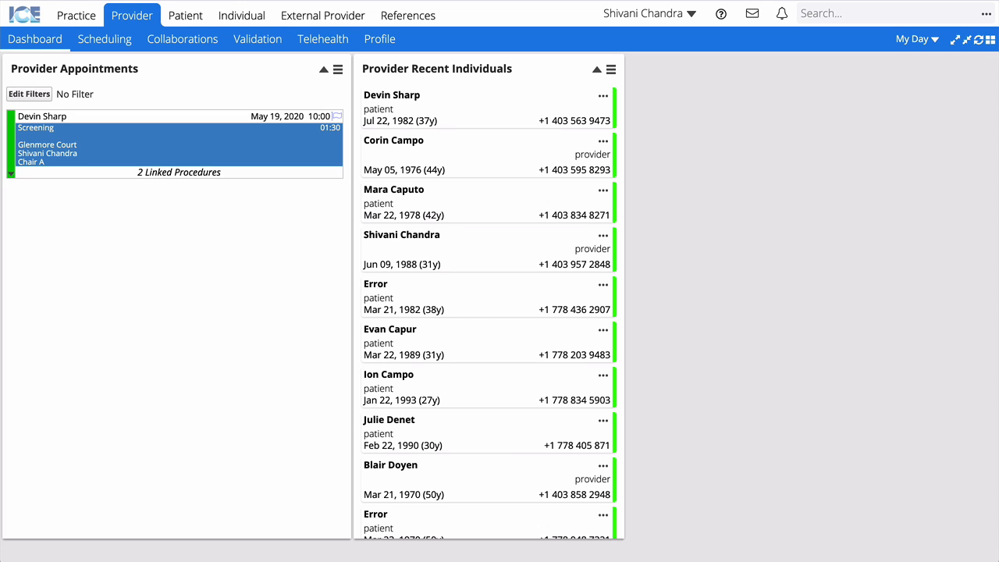
Set the screening appointment to Patient Seated and open the patient's dashboard.
click(10, 174)
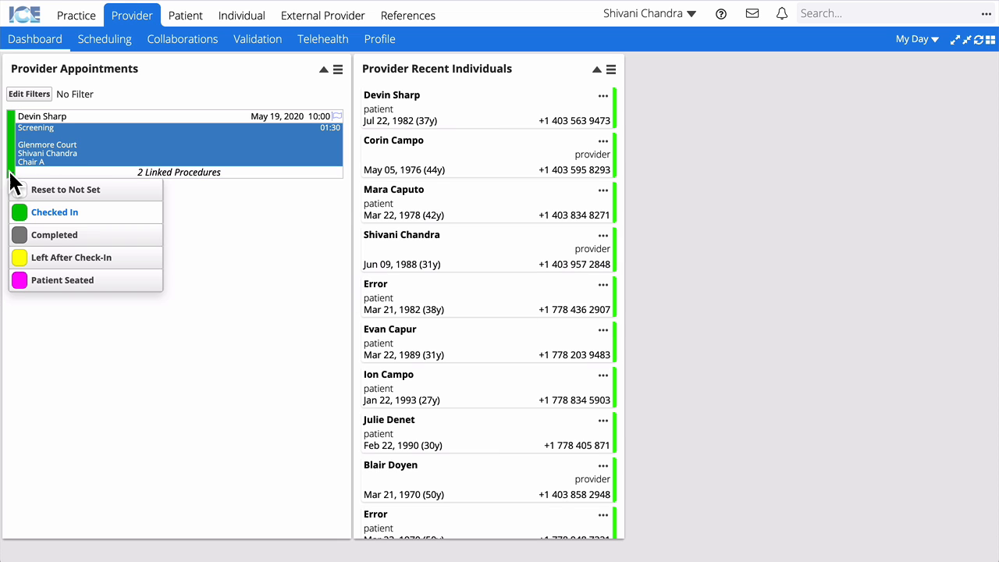
click(103, 279)
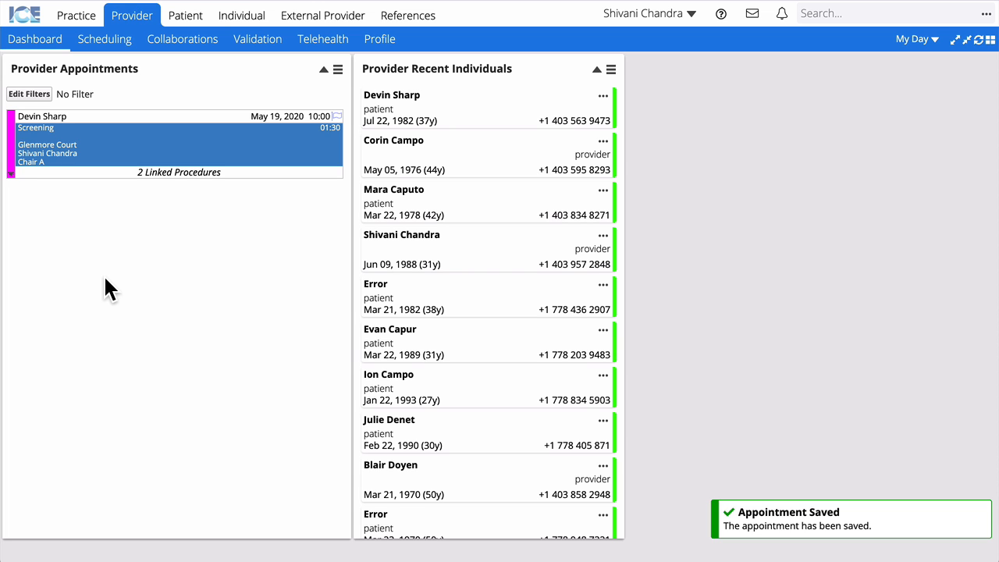
click(459, 110)
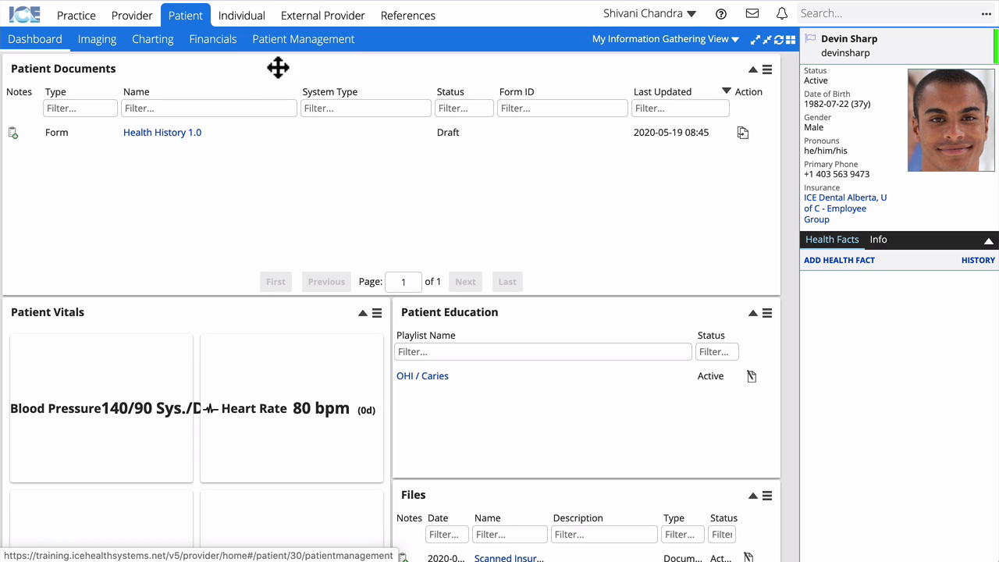
Open the draft Health History 1.0 form from Patient Documents.
click(178, 133)
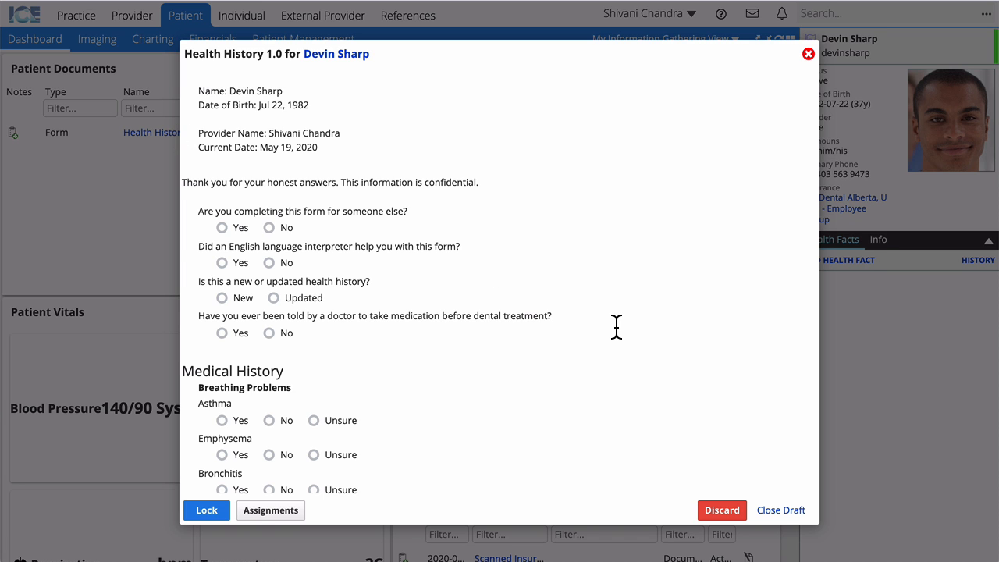
scroll(610, 320, down, 3)
scroll(610, 320, down, 5)
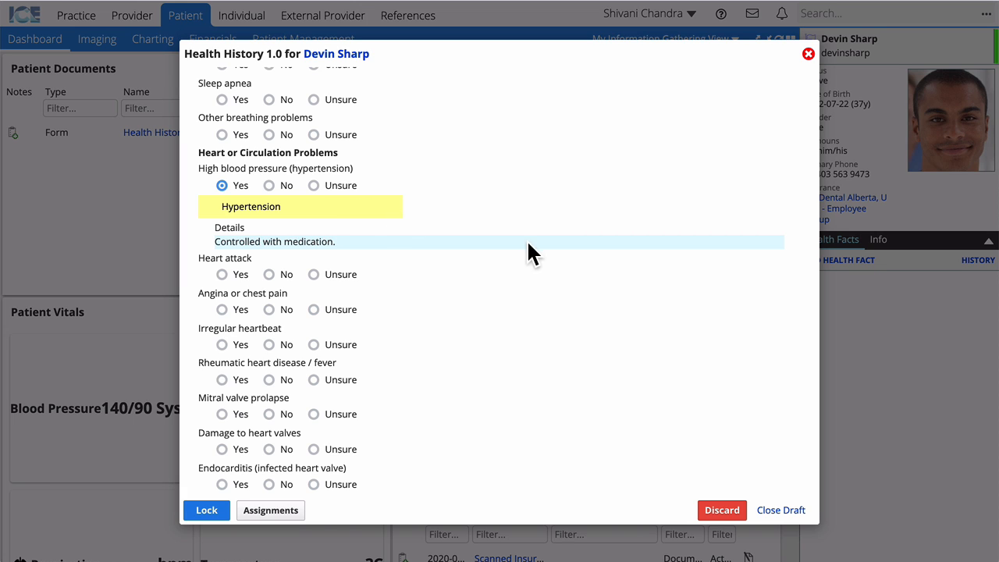
scroll(527, 241, down, 15)
scroll(530, 244, down, 5)
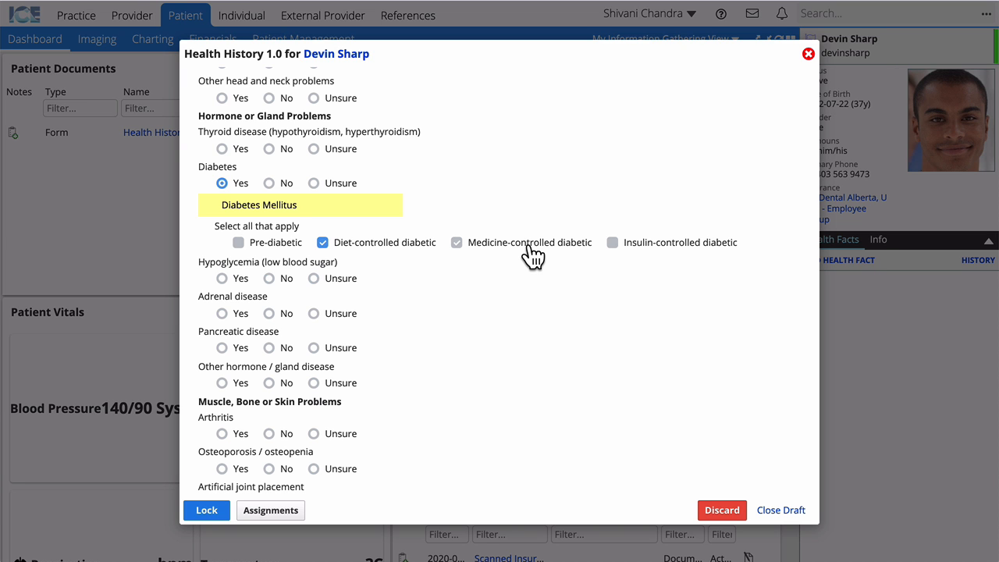
scroll(533, 255, down, 20)
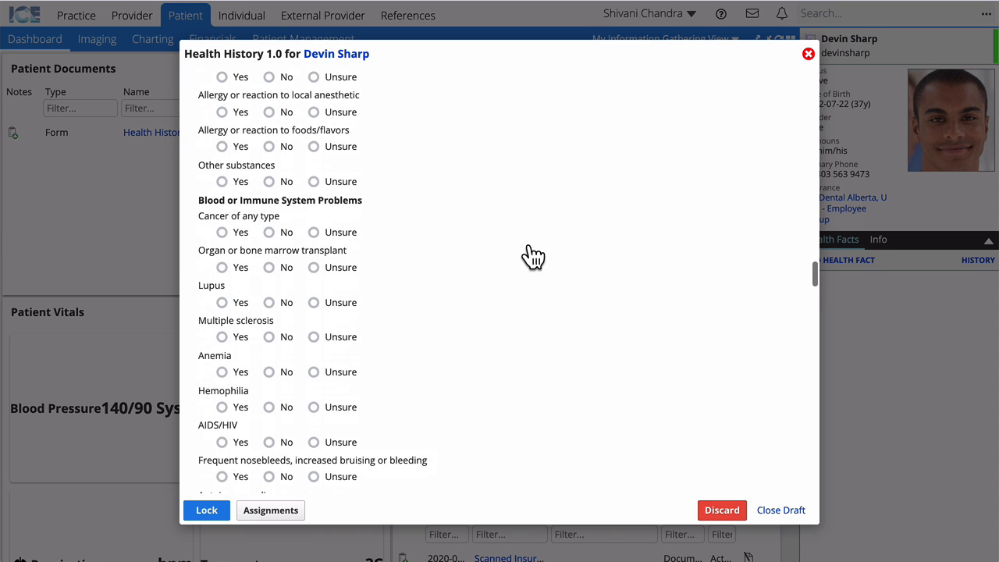
scroll(533, 256, down, 6)
scroll(533, 256, up, 1)
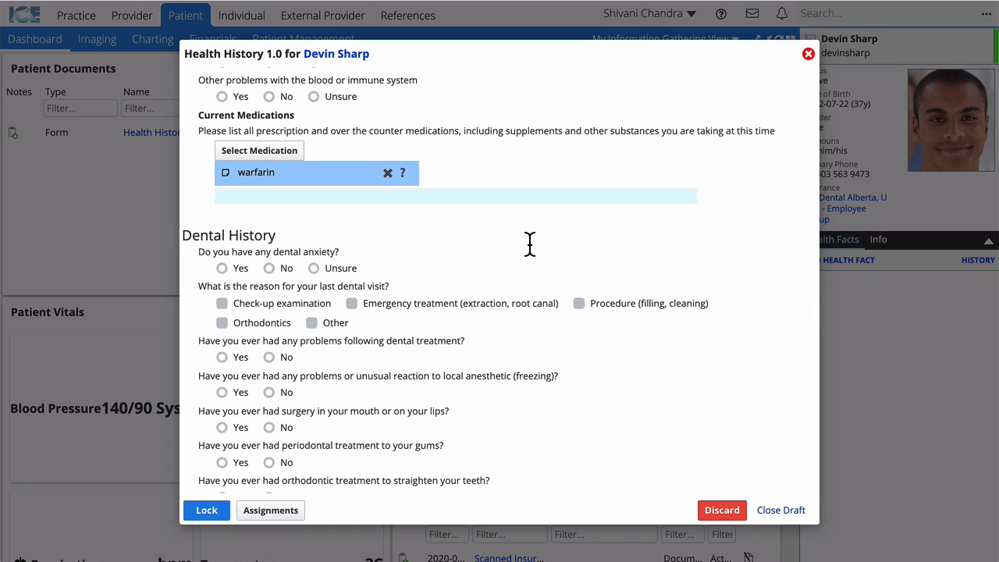
Set warfarin's health fact significance to High and open its Lexicomp monograph.
click(340, 176)
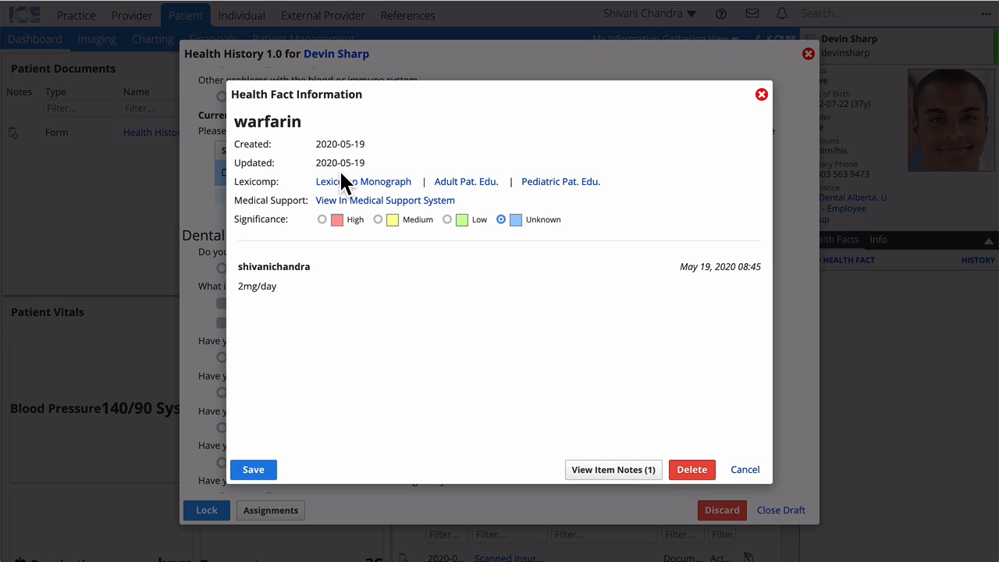
click(326, 220)
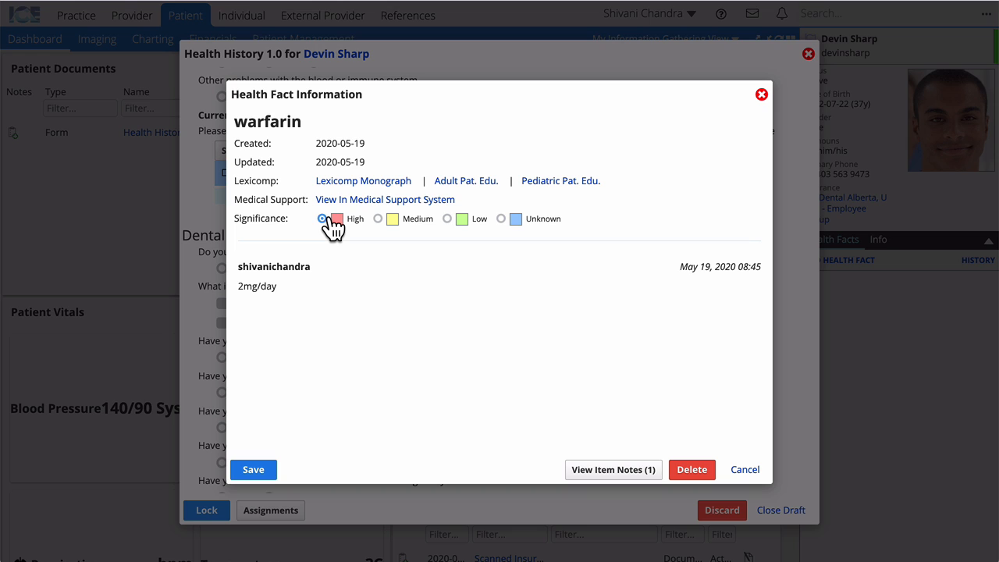
click(381, 187)
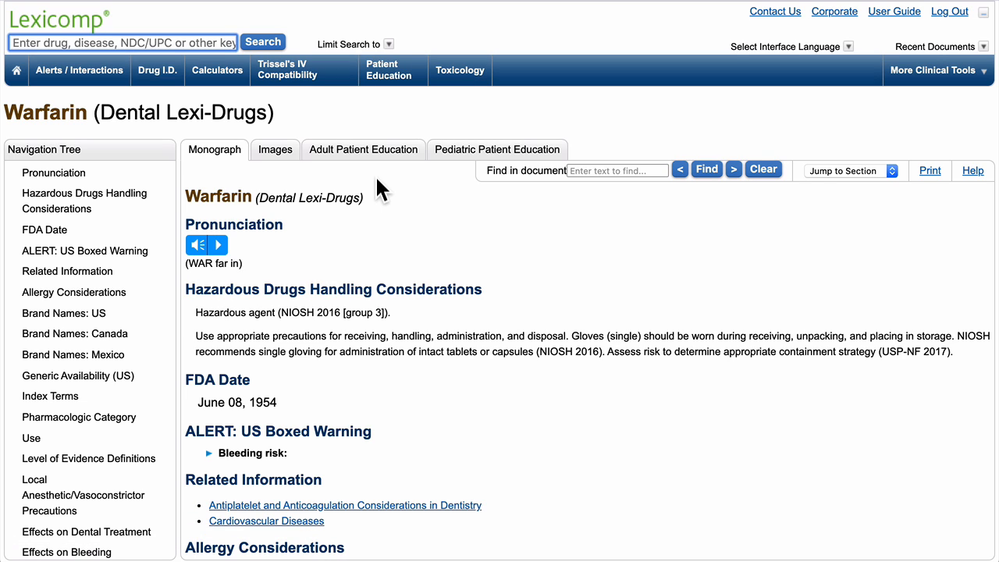
Read warfarin's Local Anesthetic/Vasoconstrictor Precautions and bleeding effects in Lexicomp.
scroll(137, 324, down, 3)
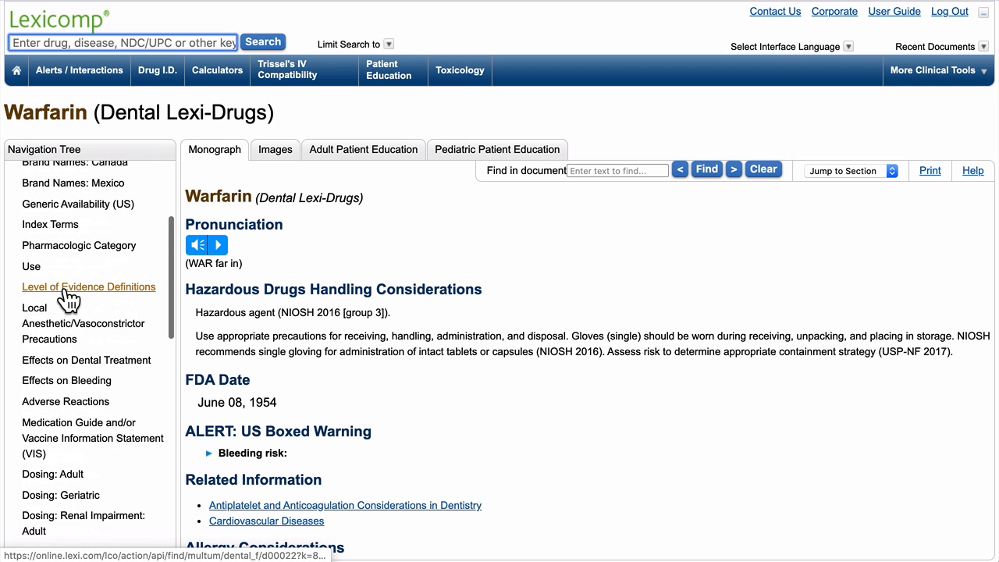
click(47, 339)
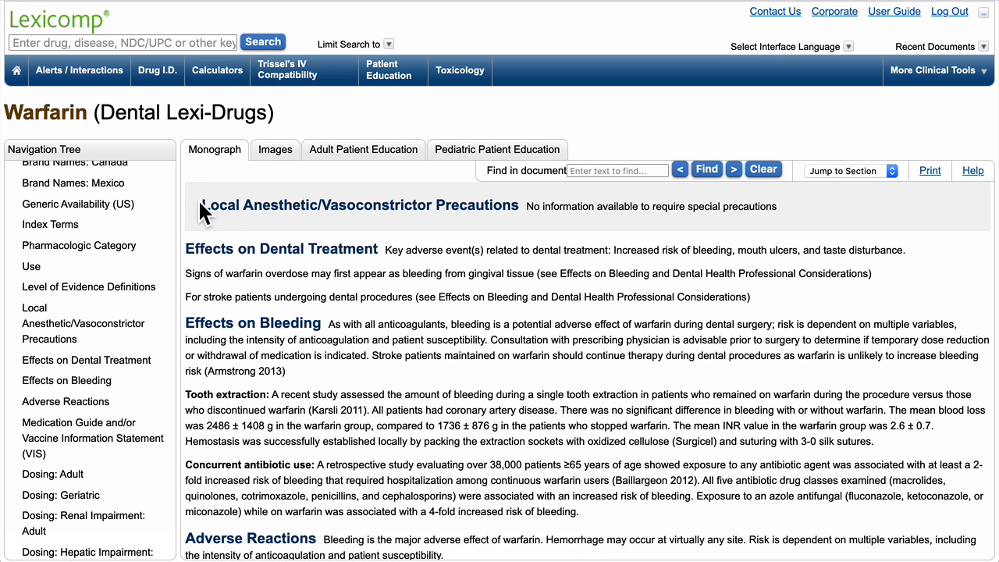
drag(201, 205, 423, 466)
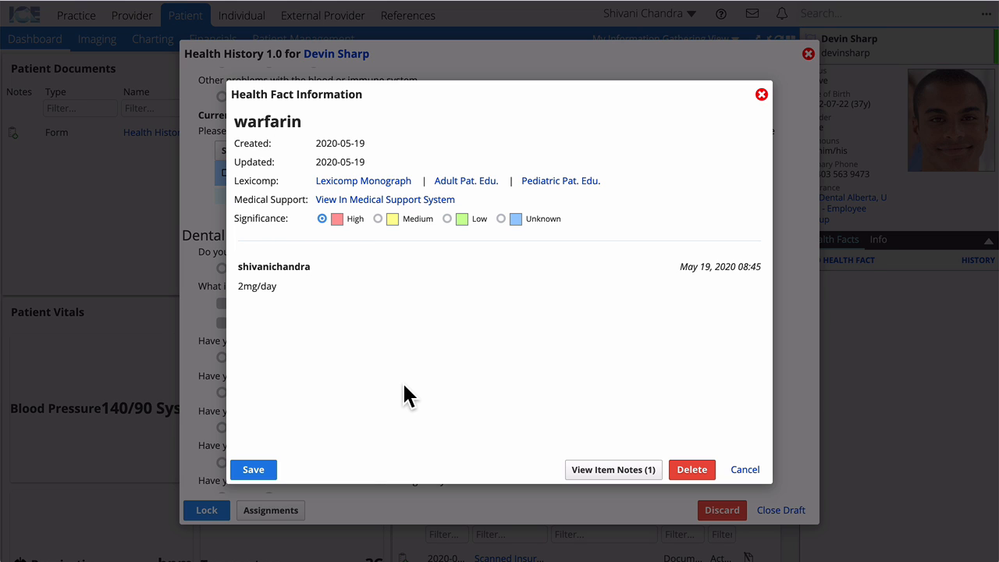
Save the High-significance warfarin health fact and scroll to the Personal History tobacco questions.
click(264, 469)
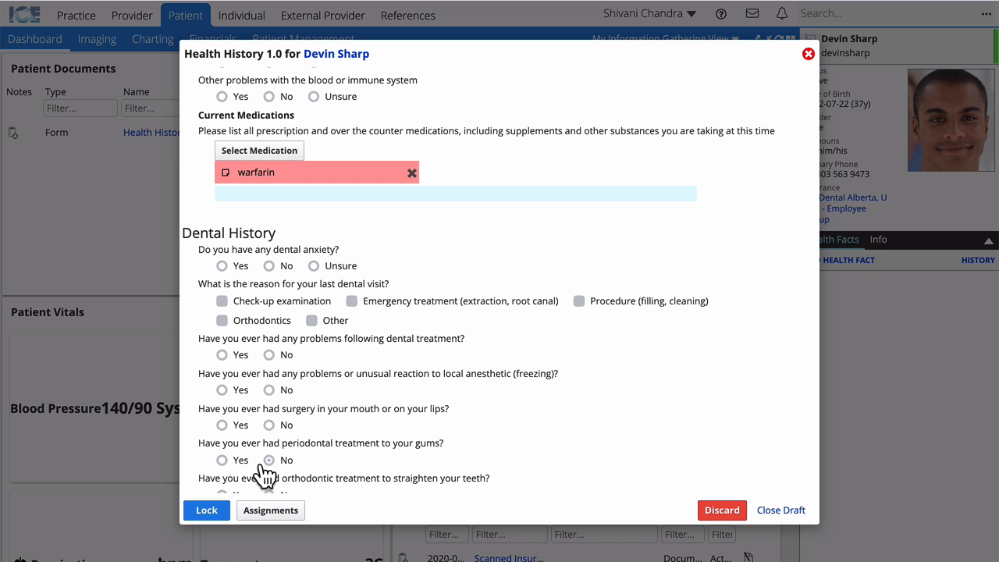
scroll(428, 437, down, 20)
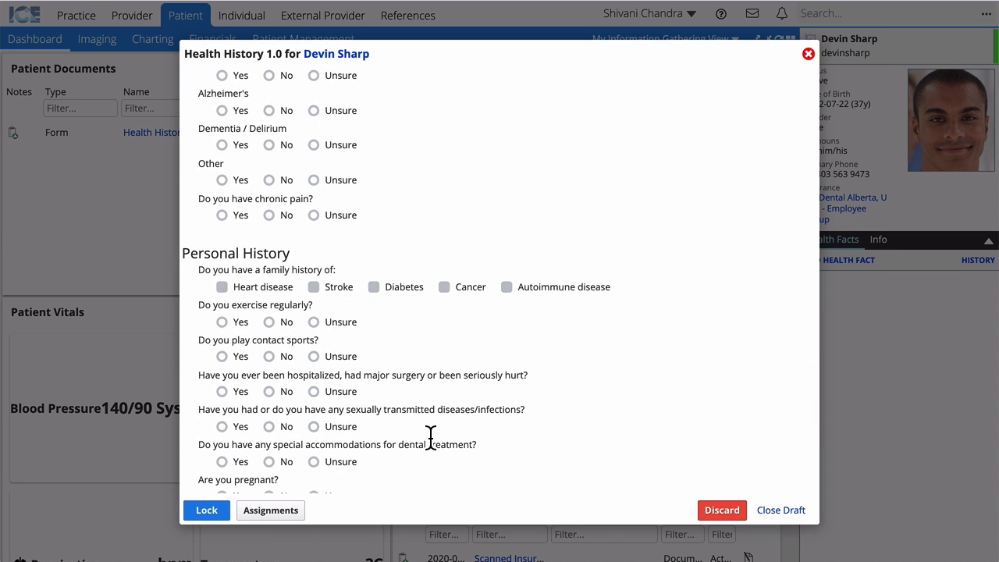
scroll(431, 436, down, 4)
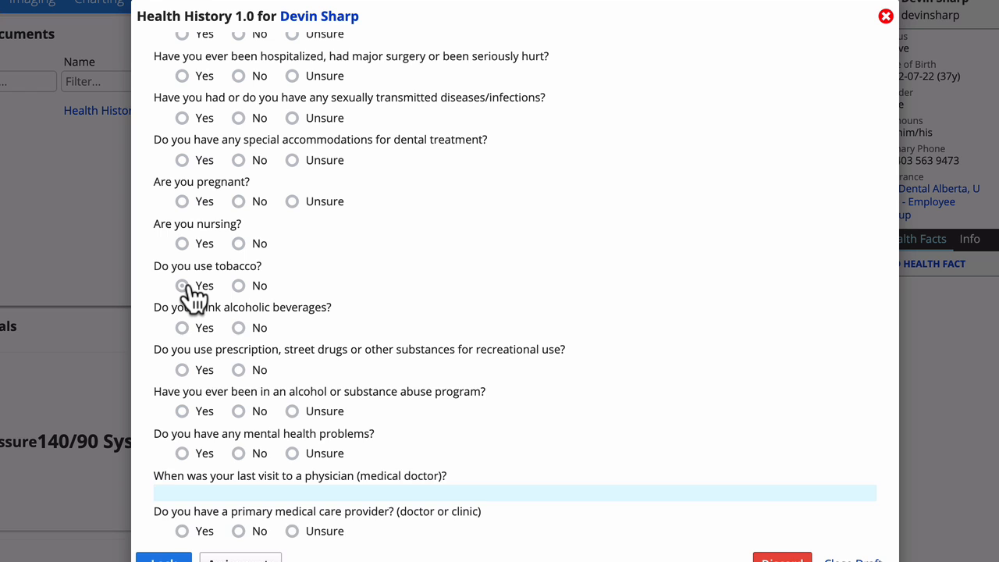
Record tobacco use: cigarettes, 0-10 per day, and a previous attempt to quit.
click(184, 287)
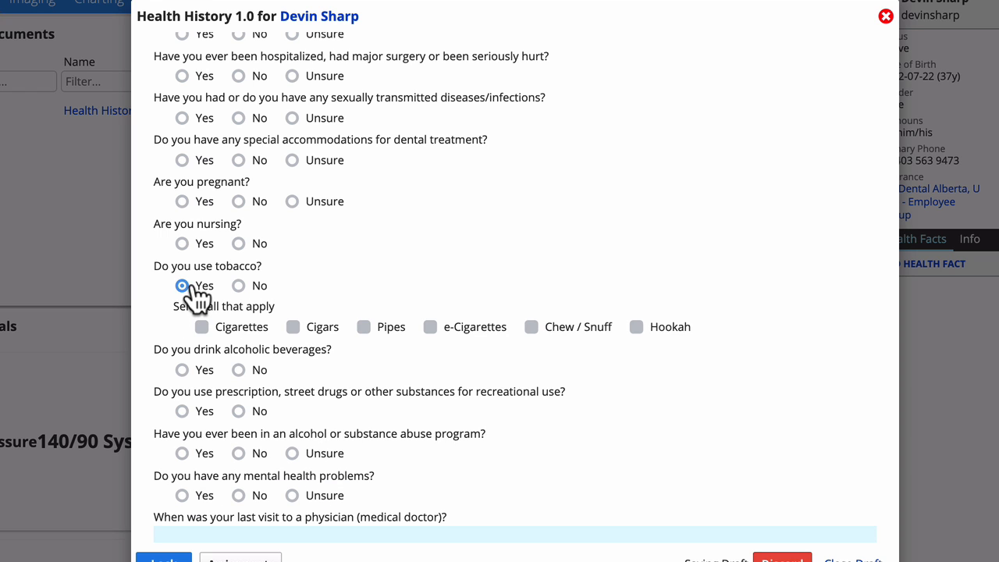
click(236, 330)
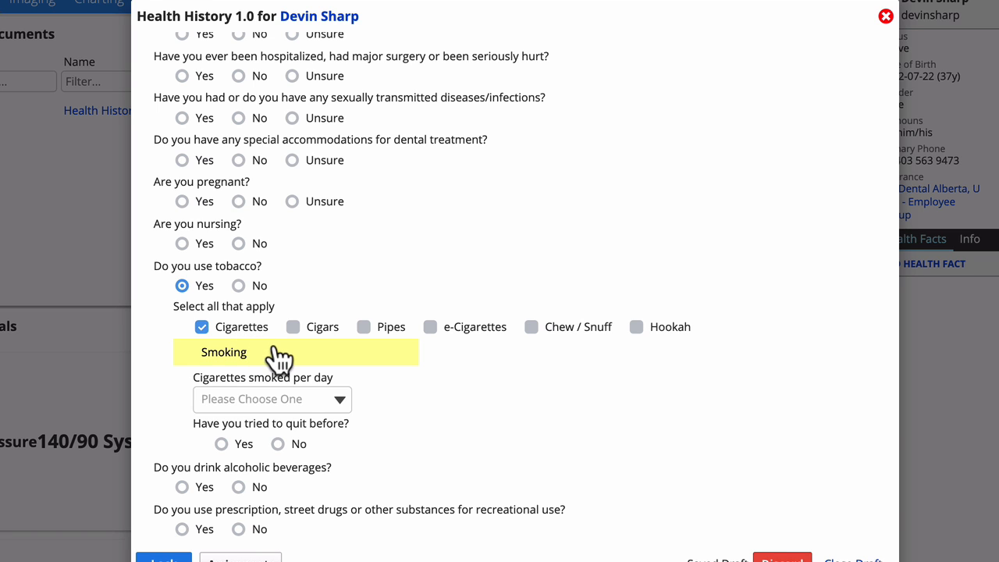
click(250, 395)
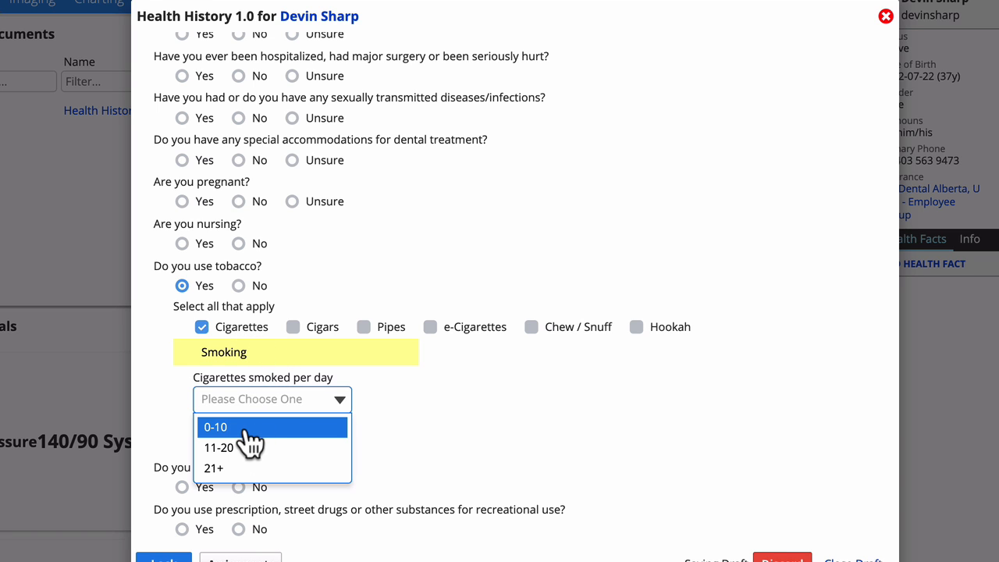
click(252, 430)
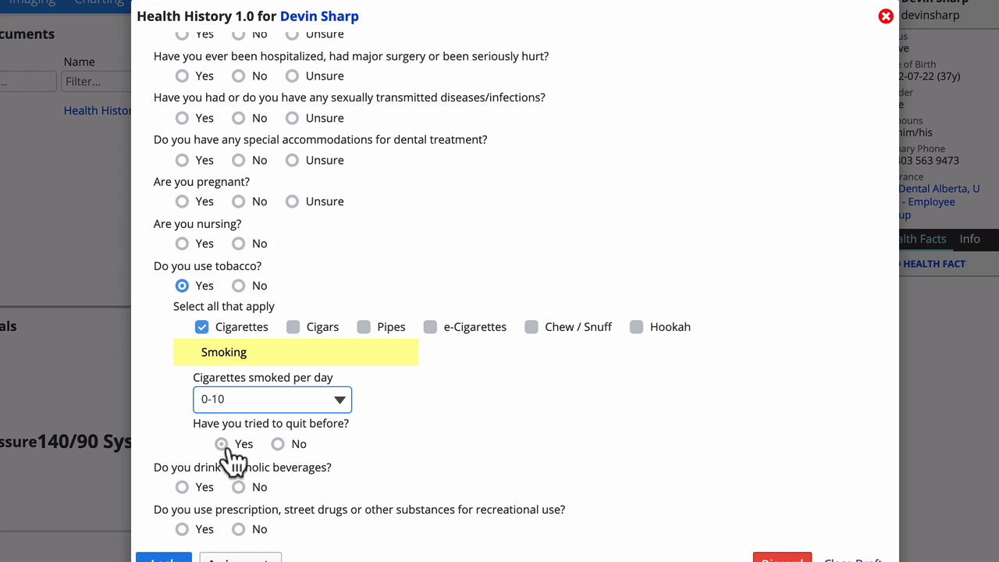
click(222, 443)
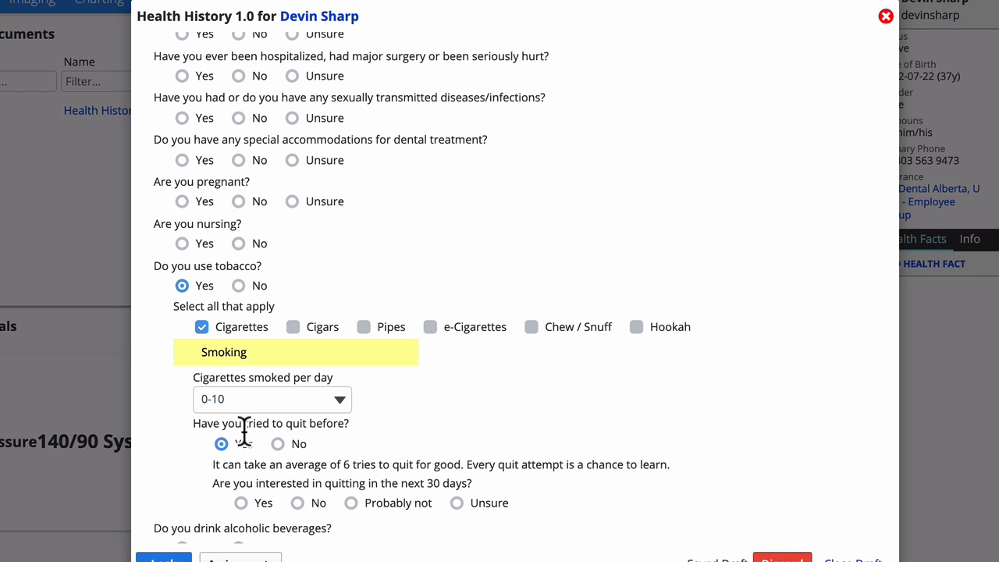
Answer 'Probably not' to quitting smoking within the next 30 days.
click(241, 505)
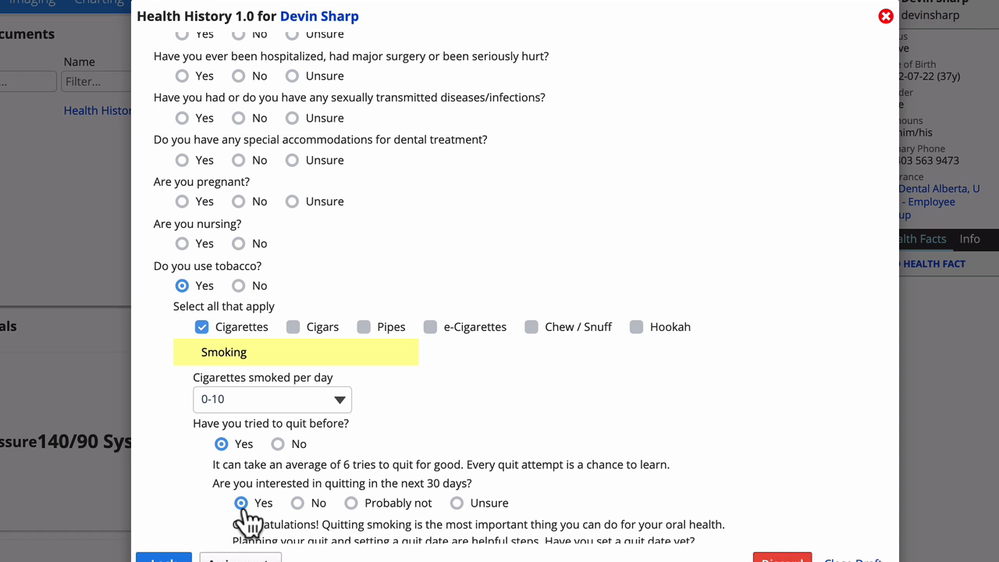
scroll(257, 524, down, 3)
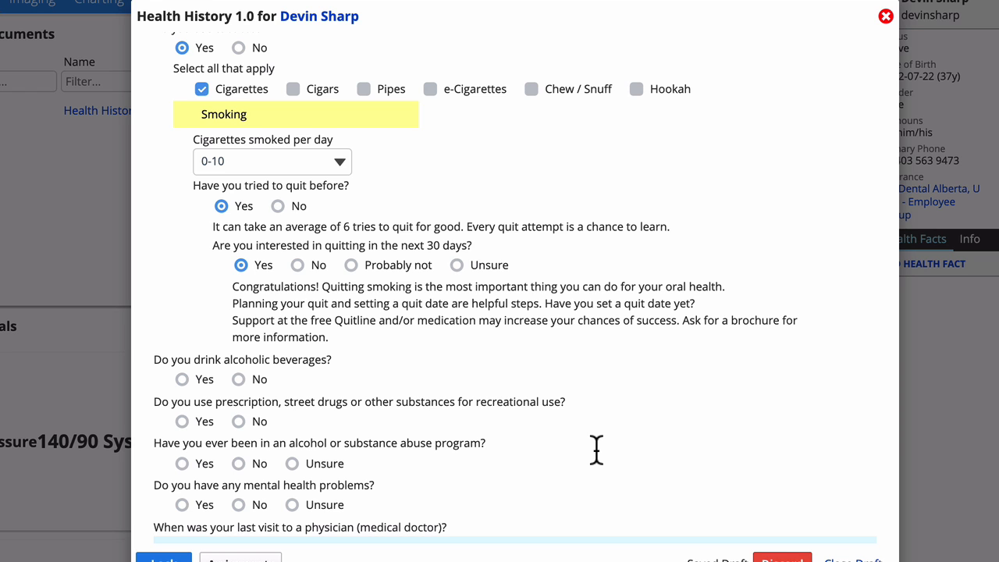
click(316, 273)
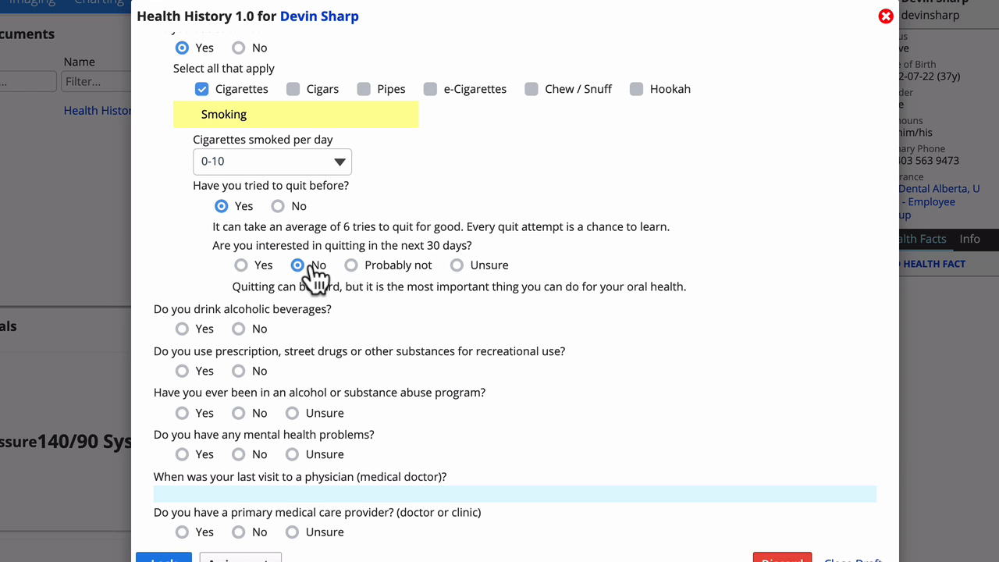
click(392, 268)
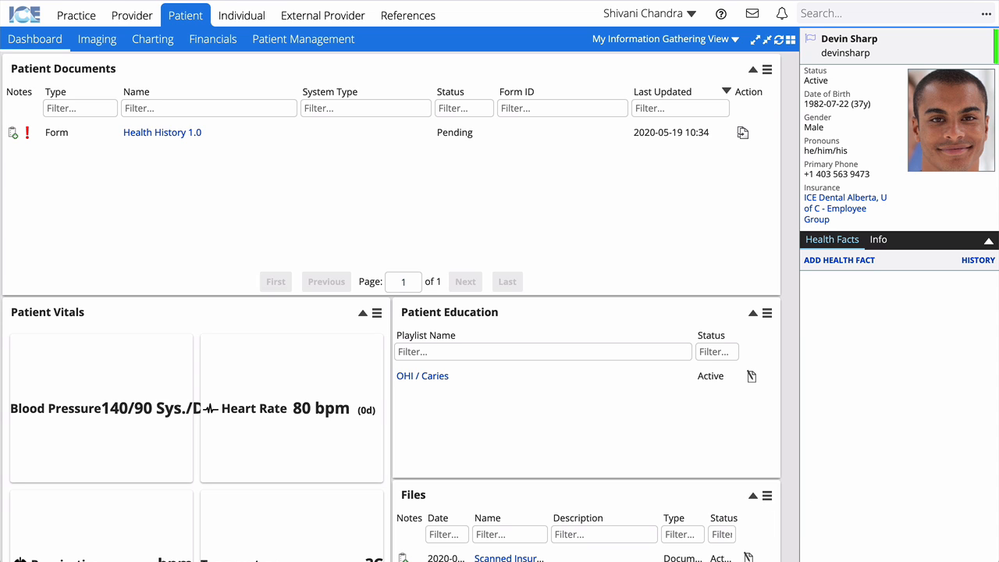
Create a new document filtered by 'exam' and open Clinical > New Patient Exam.
click(768, 71)
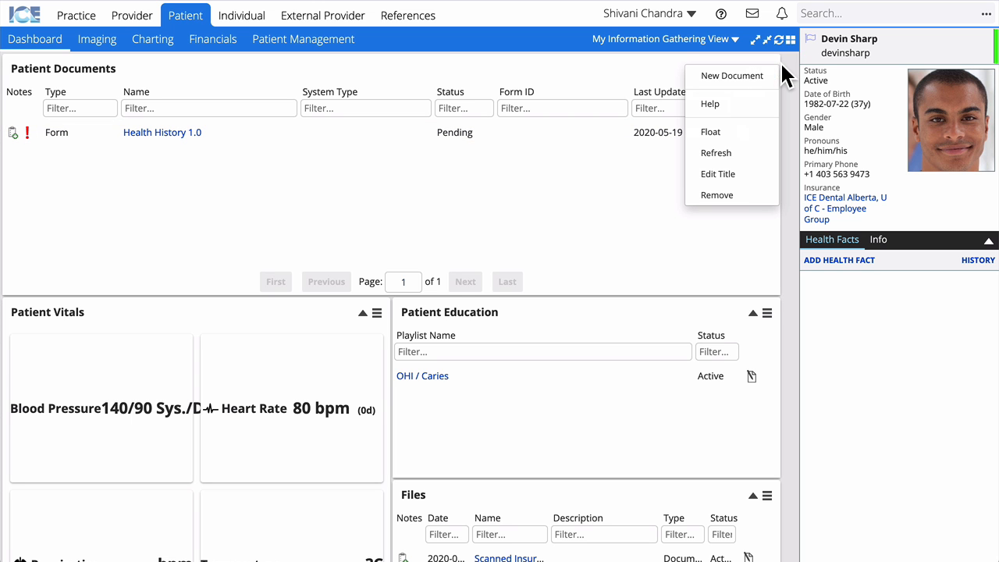
click(769, 76)
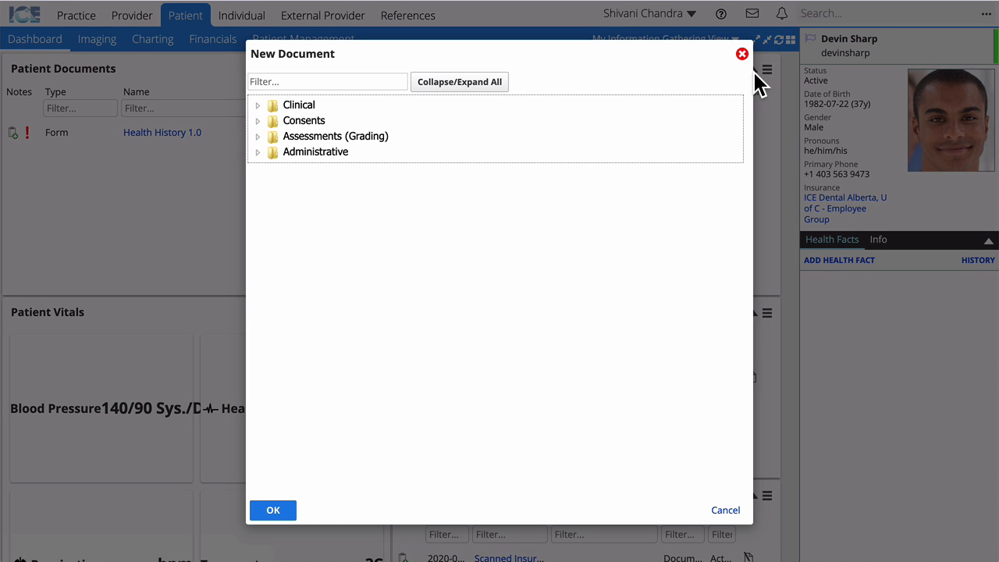
text(exam)
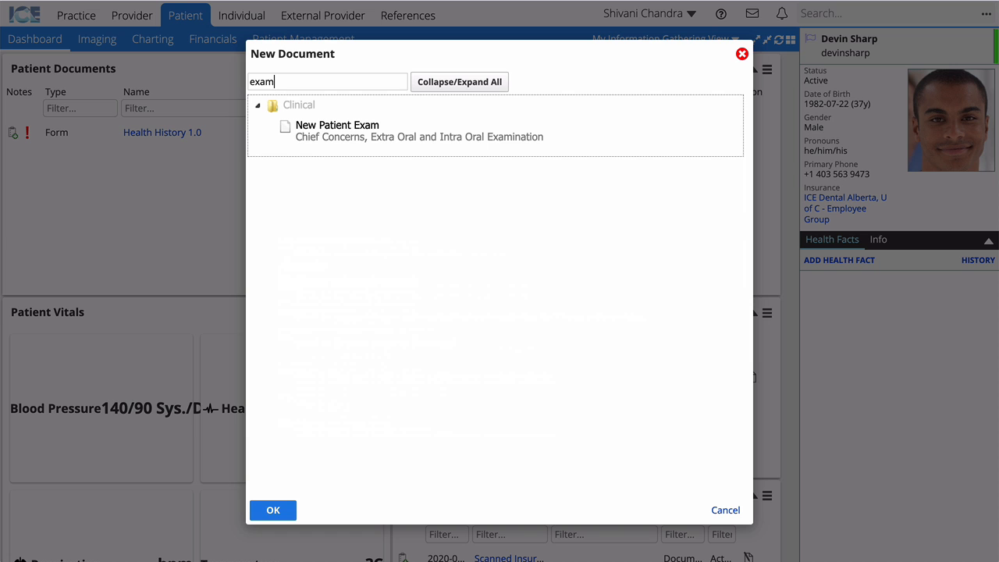
double_click(422, 127)
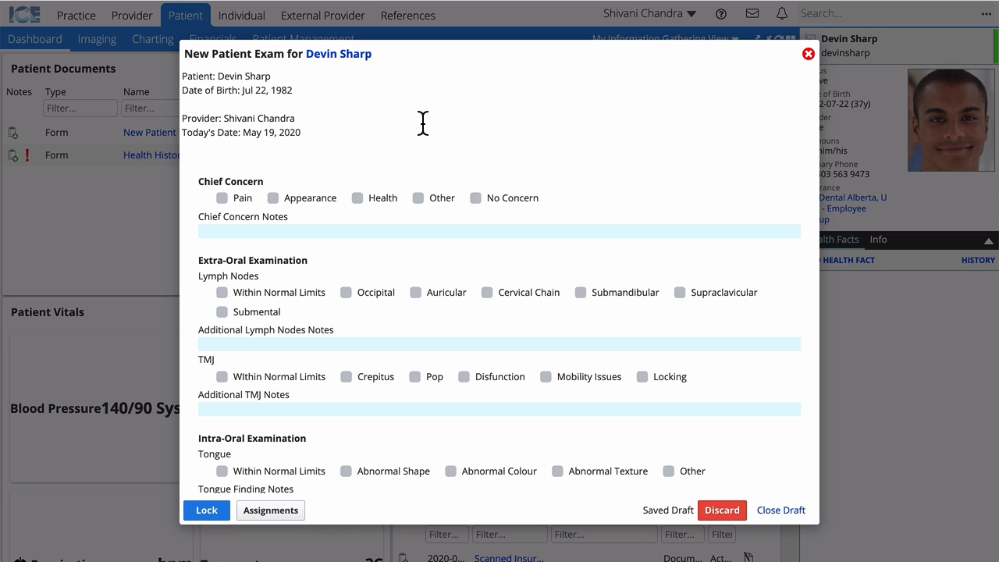
Add chief concerns: upper-left dull, aching, intermittent, slight pain, plus Appearance.
click(233, 197)
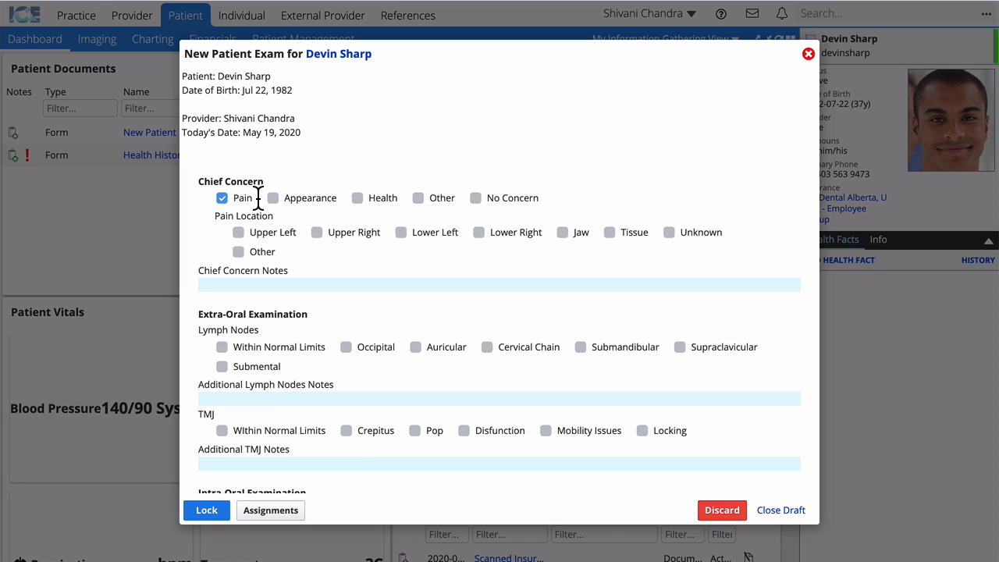
click(281, 232)
click(329, 287)
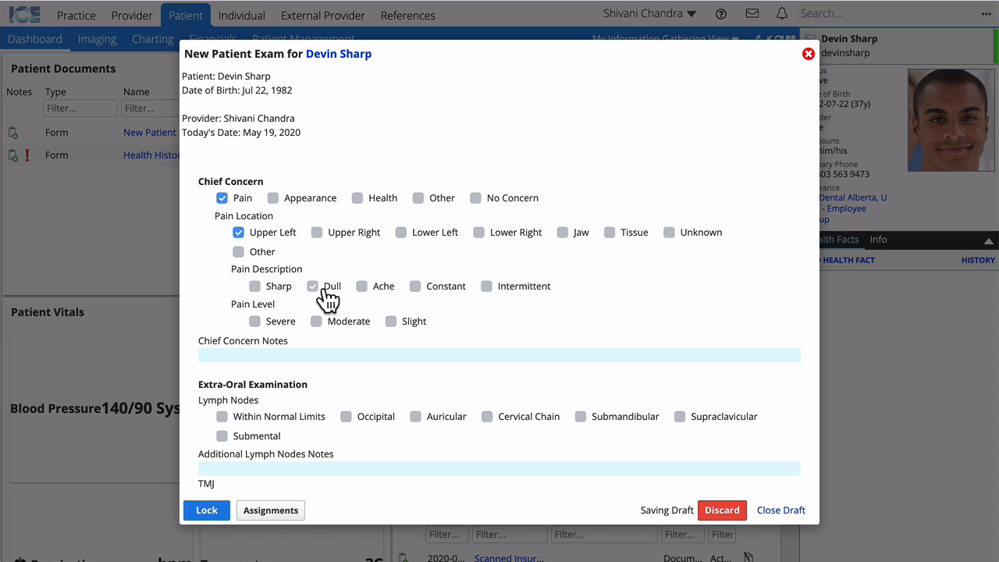
click(382, 287)
click(524, 287)
click(414, 321)
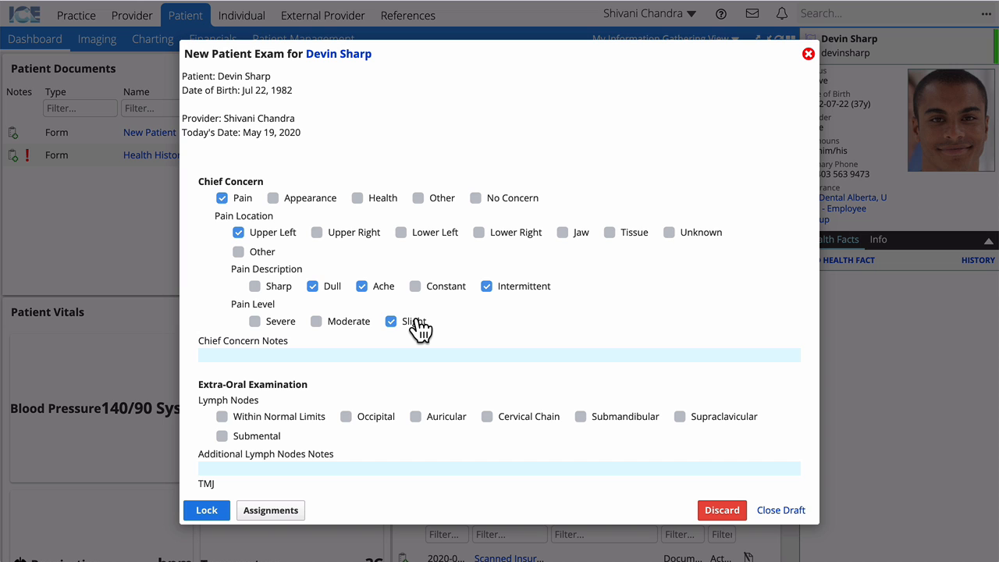
click(308, 204)
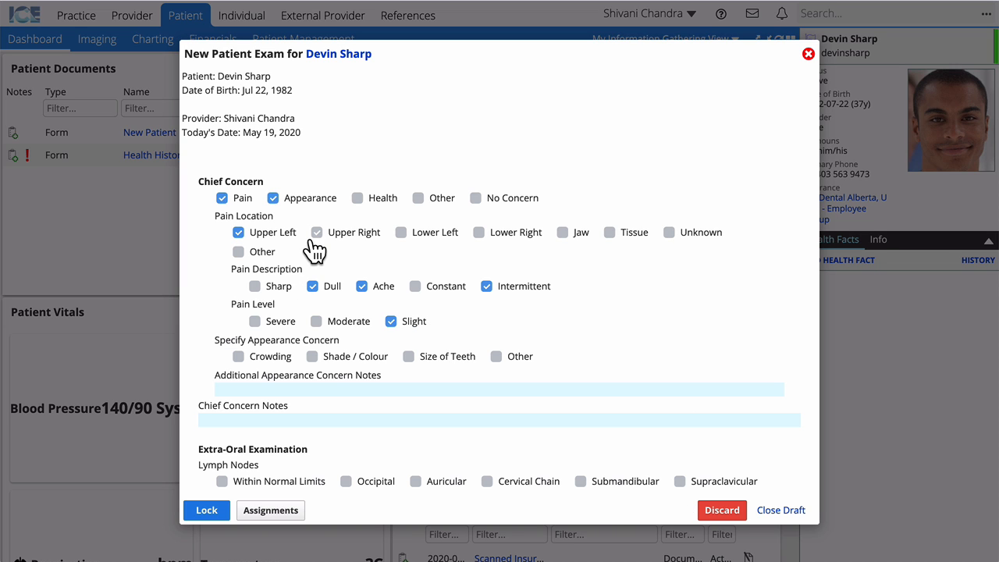
Add Shade / Colour with note 'wanted whiter teeth', Health Maintenance, then lock the exam.
click(356, 358)
text("wanted whiter teeth")
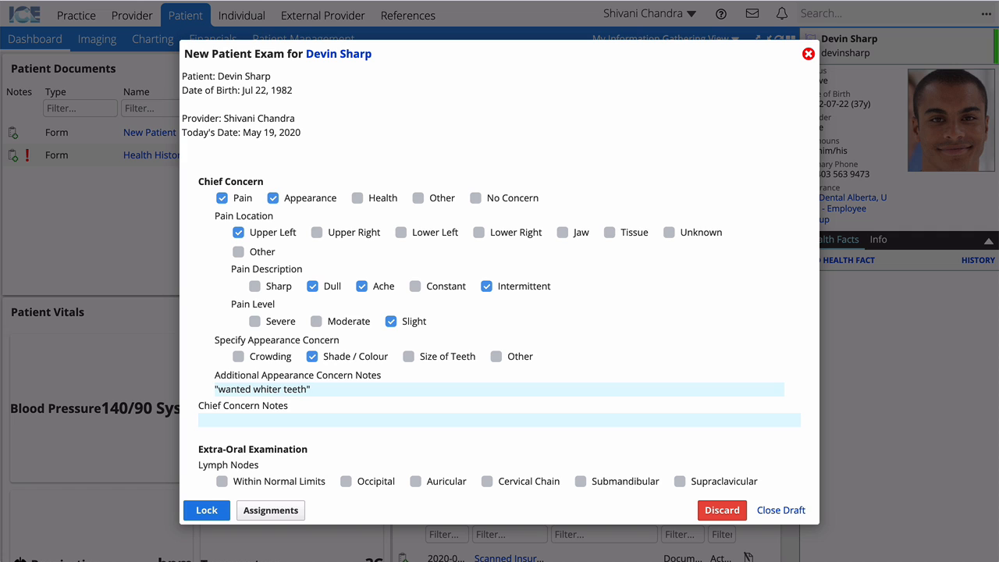
click(359, 199)
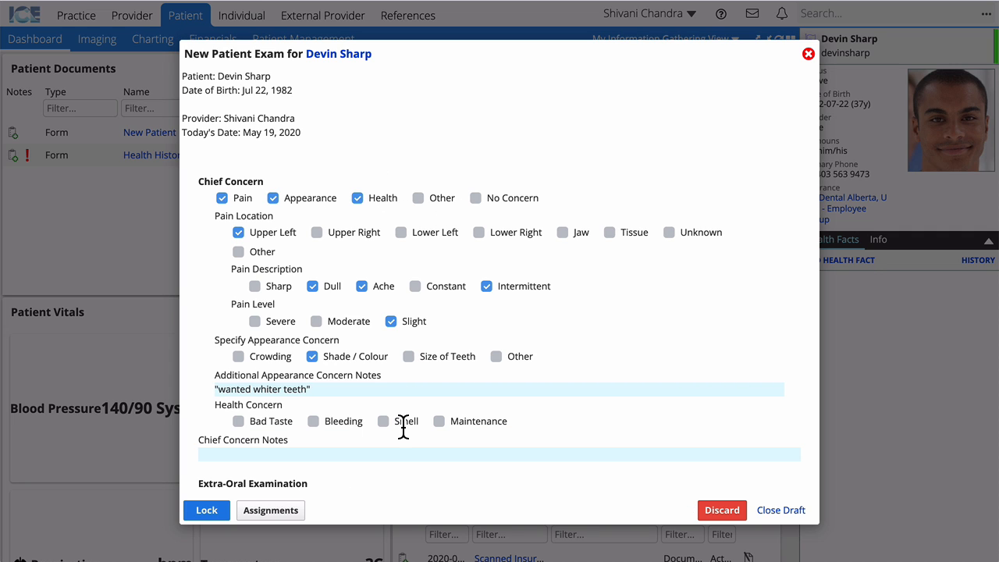
click(443, 423)
scroll(550, 396, down, 5)
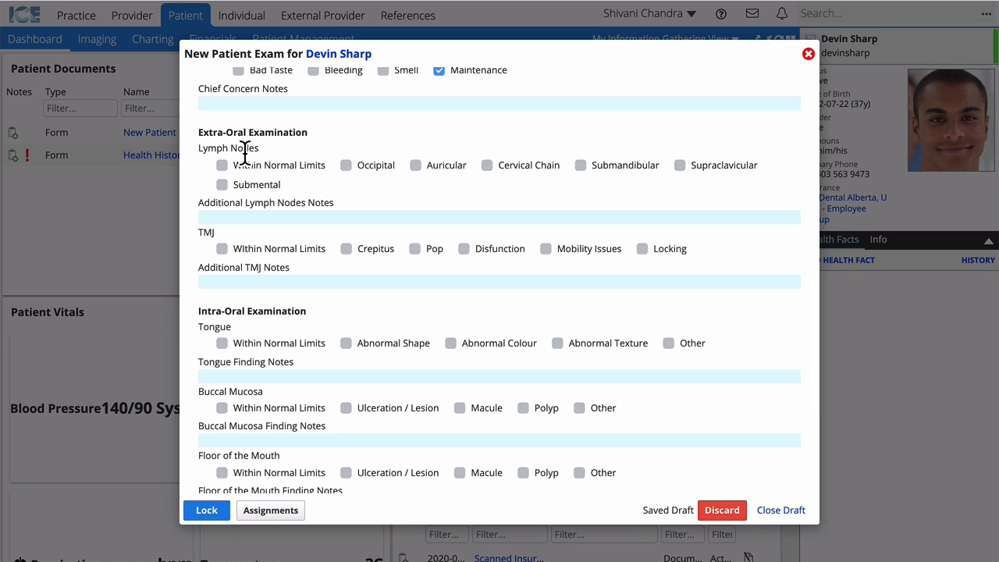
click(204, 511)
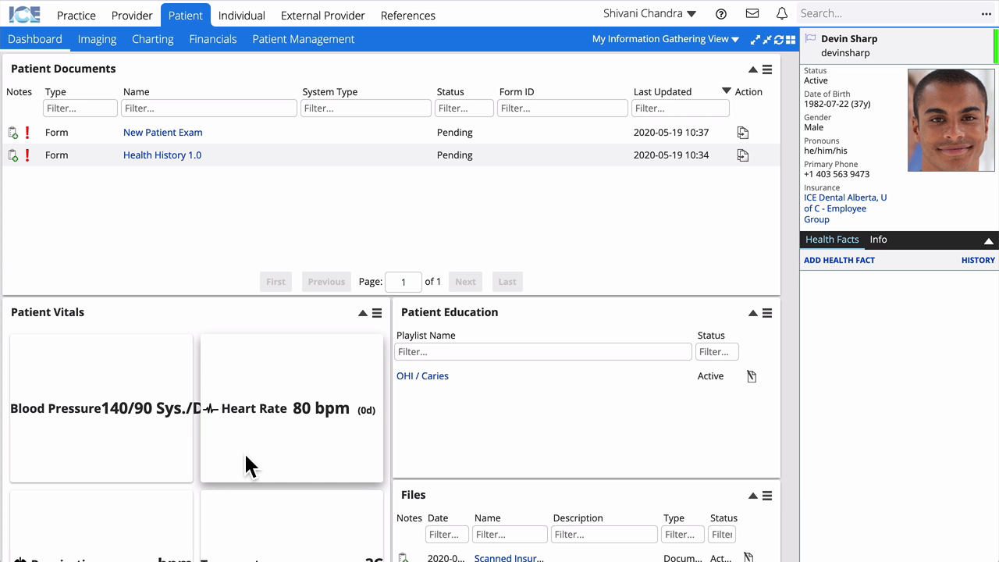
Update vitals to blood pressure 118/76 and heart rate 76.
double_click(129, 413)
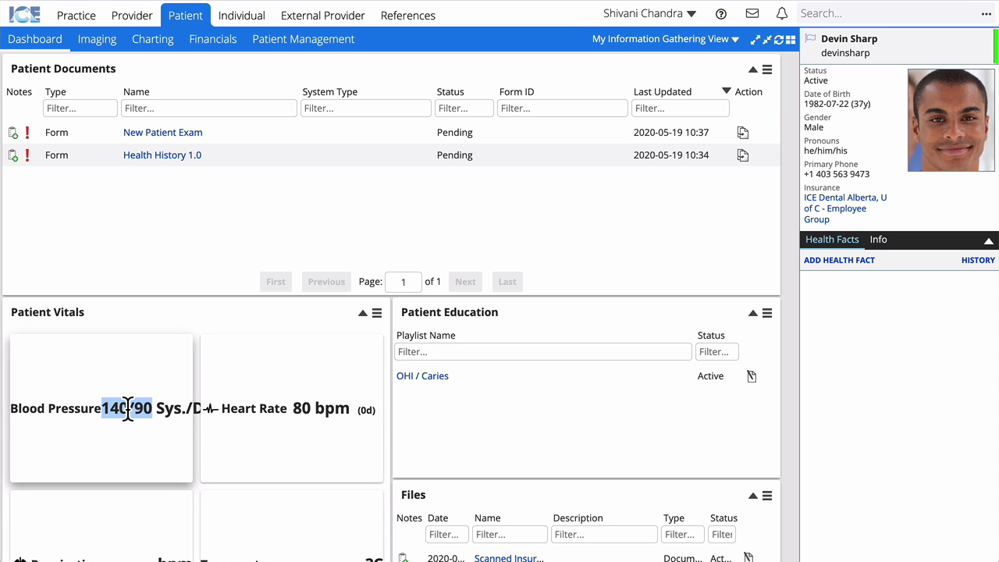
text(118/76)
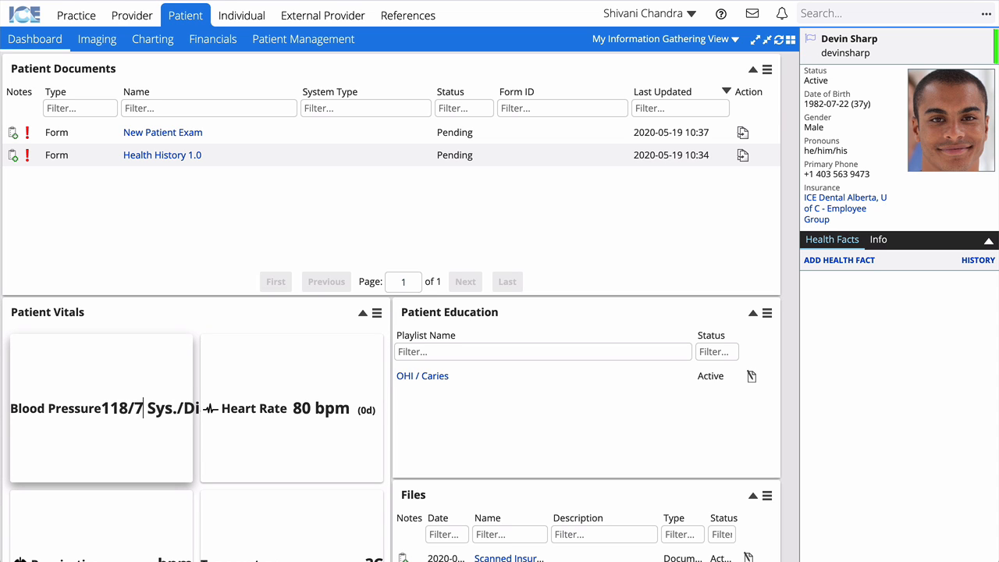
key(Tab)
text(76)
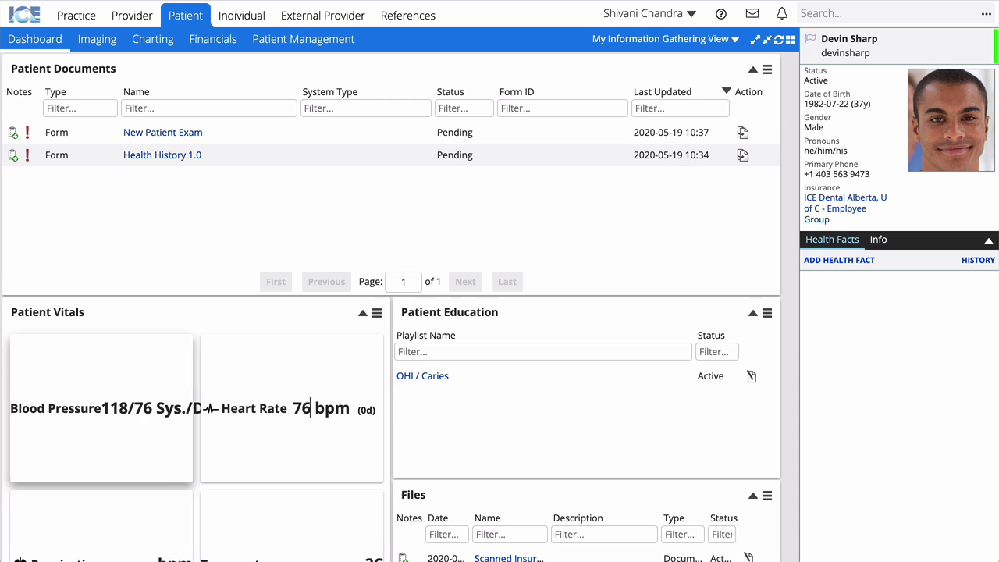
key(shift+Tab)
Show the patient vitals as graphs with axes.
click(378, 303)
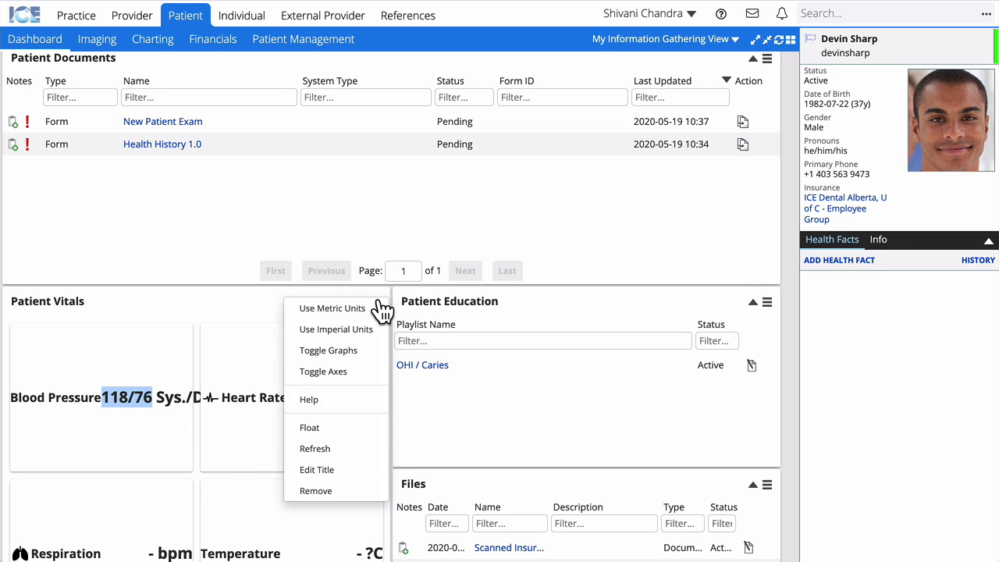
click(320, 351)
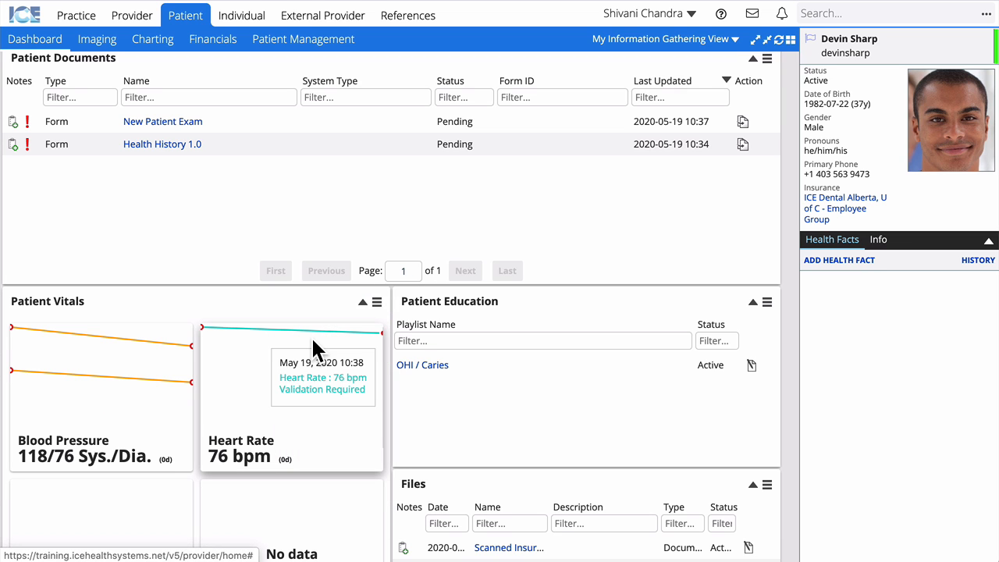
click(377, 303)
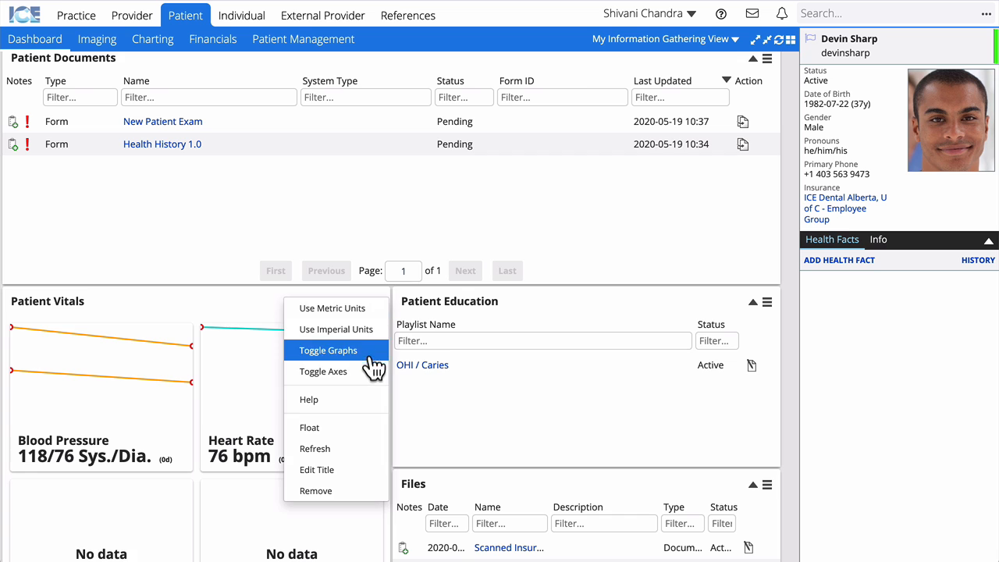
click(367, 371)
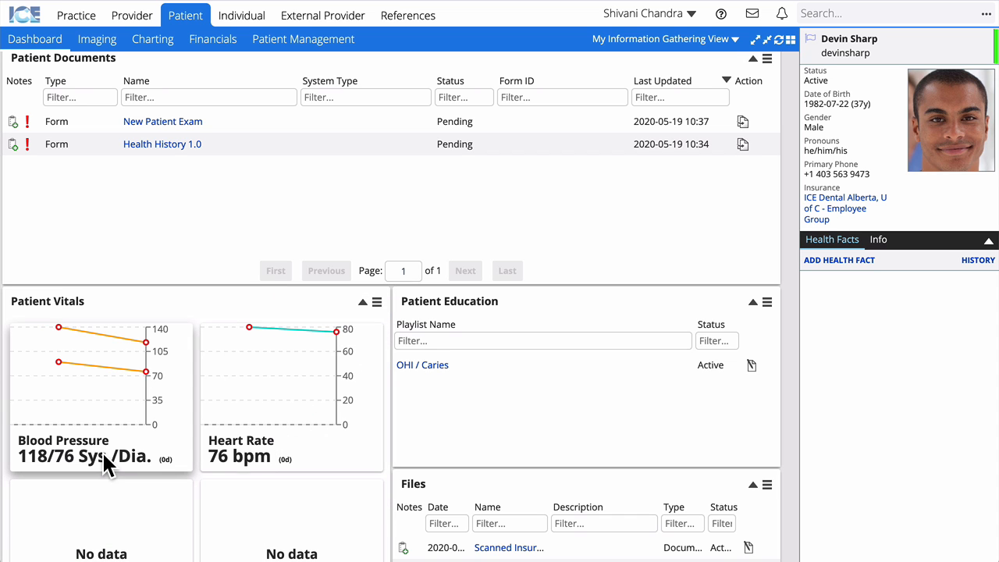
Open the patient's Imaging page with the May 19, 2020 bitewing radiographs.
mouse_move(117, 425)
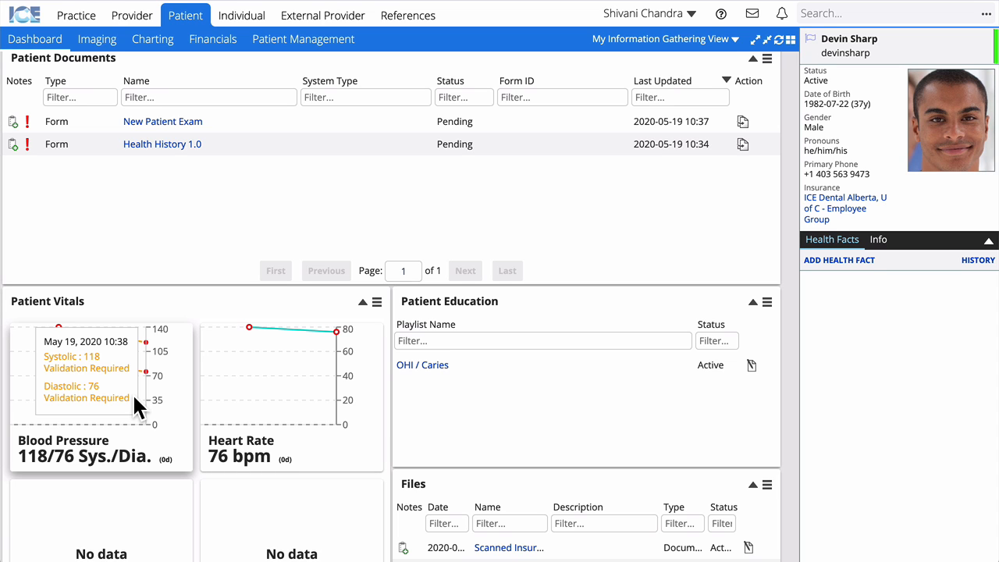
mouse_move(56, 347)
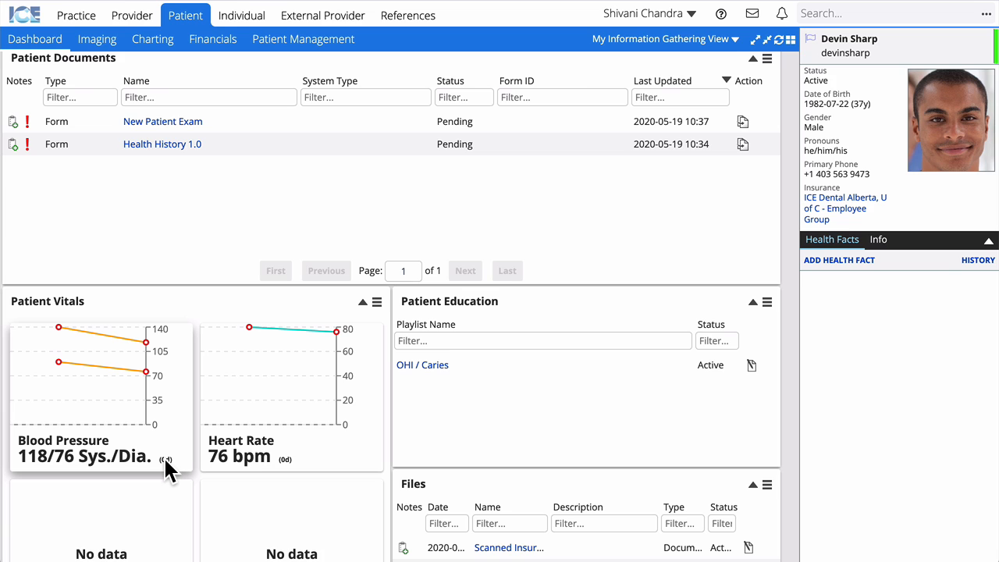
mouse_move(164, 454)
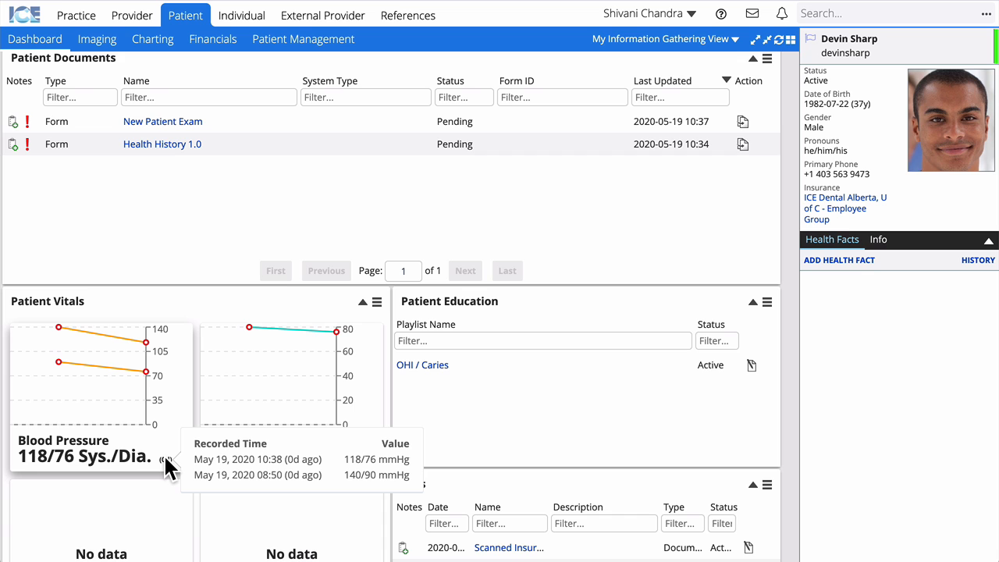
scroll(163, 453, up, 1)
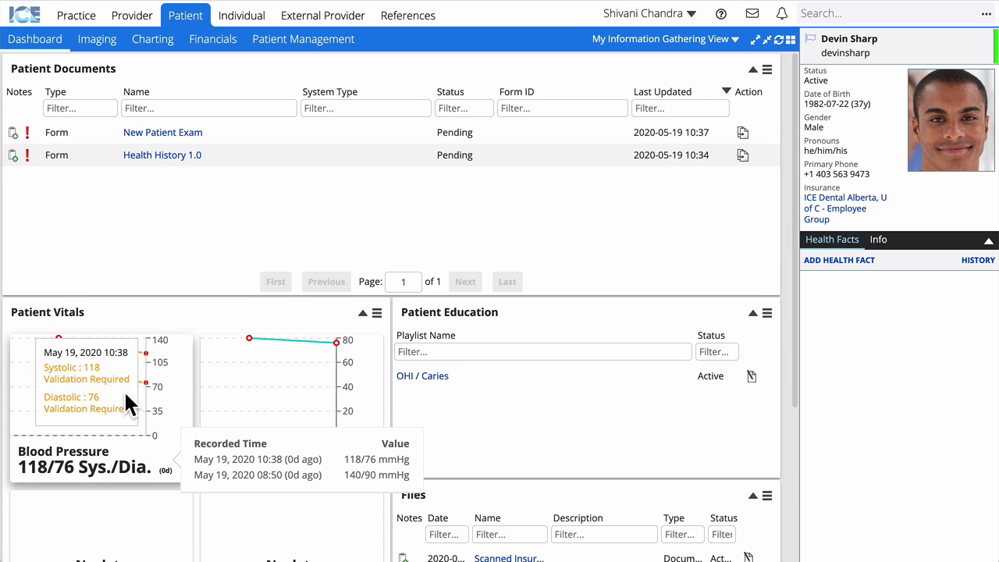
click(98, 45)
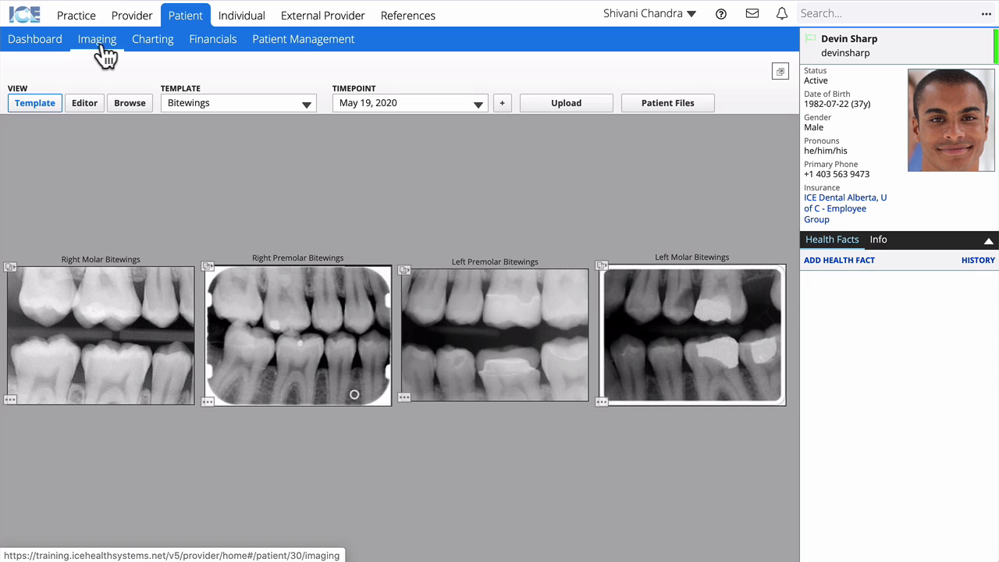
Switch the imaging template to General Dentistry Master, then to Ortho Master.
click(295, 106)
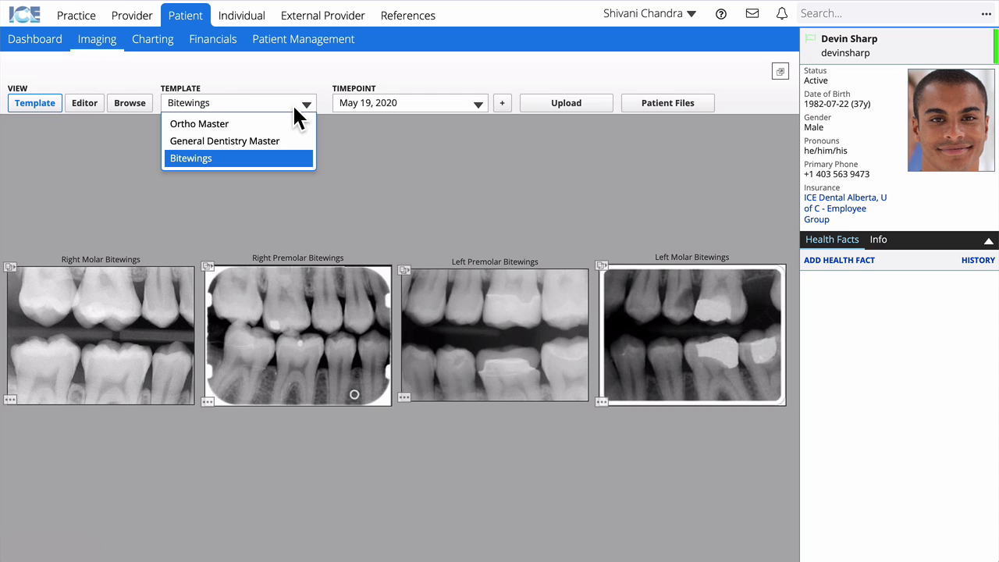
click(295, 148)
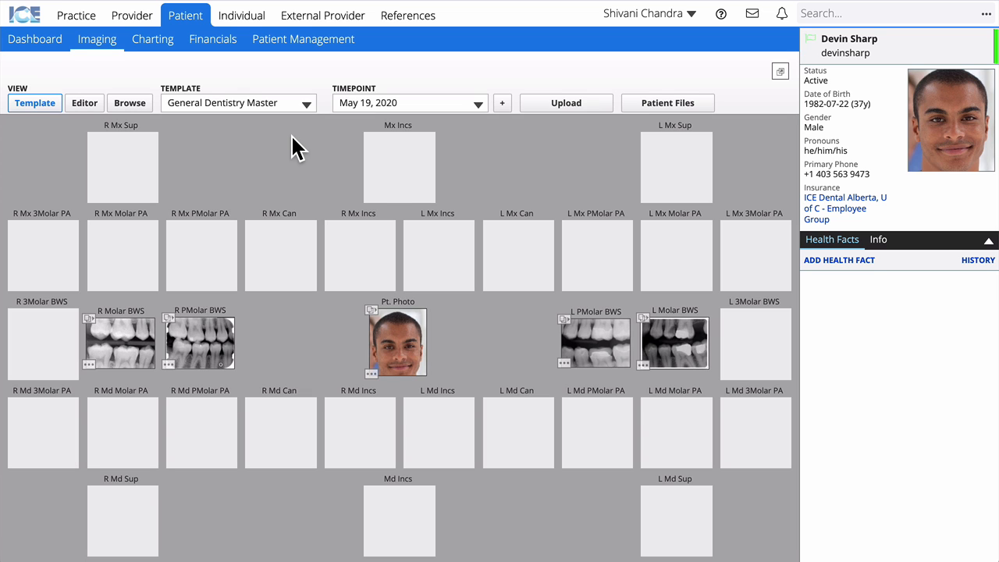
click(219, 108)
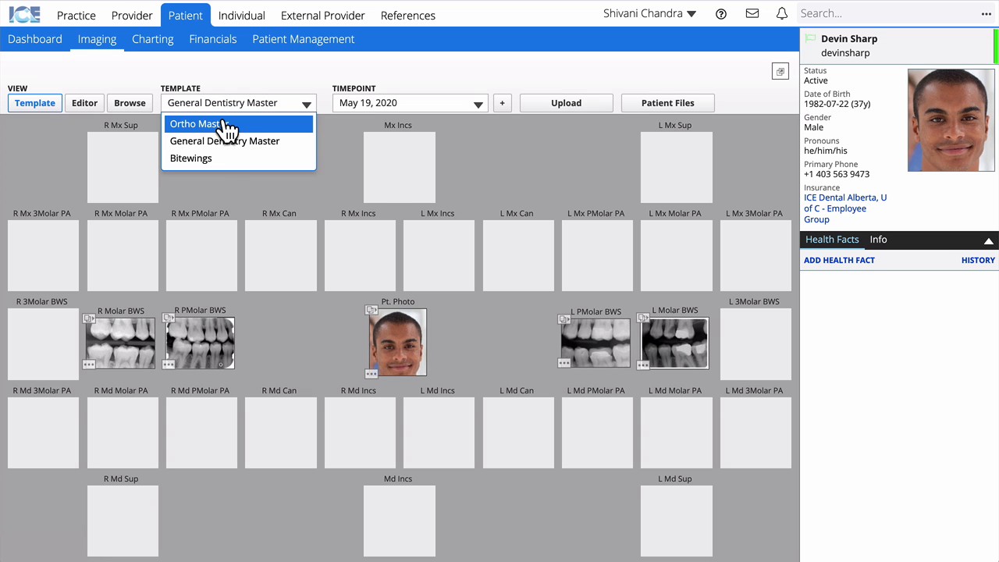
click(226, 127)
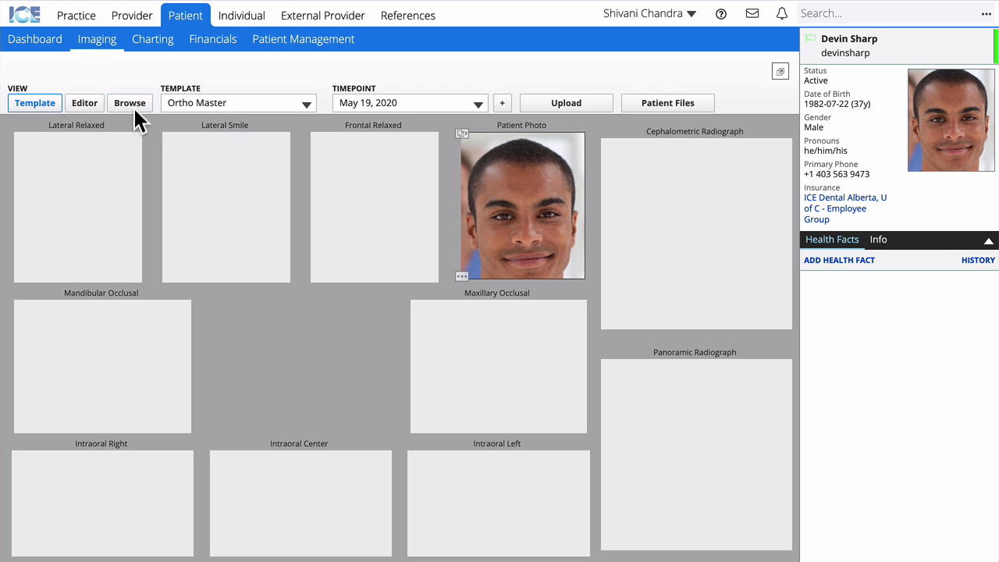
Enter the image Editor and browse images by label, starting with Left Molar Bitewings.
click(84, 102)
scroll(69, 179, down, 12)
scroll(69, 178, up, 12)
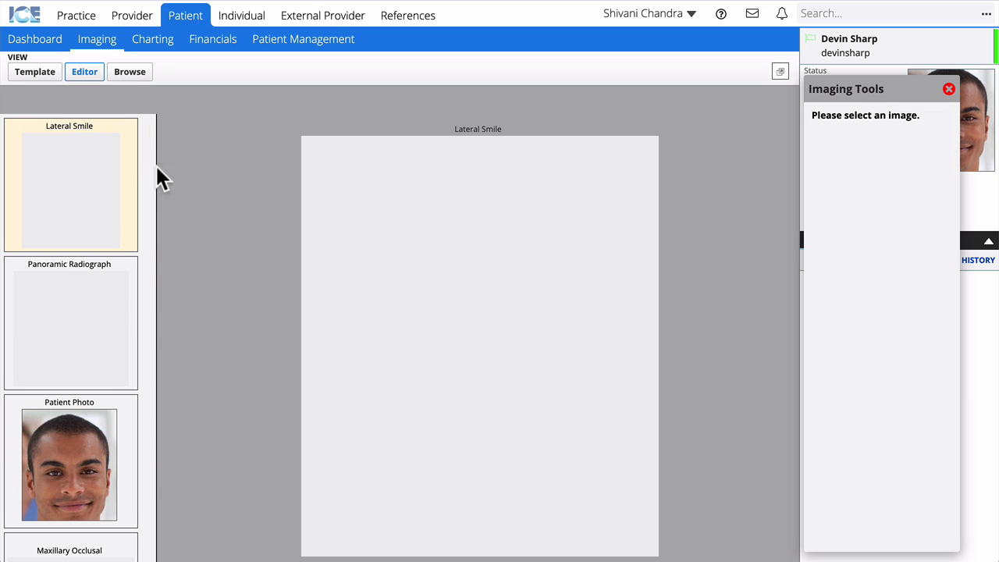
click(129, 72)
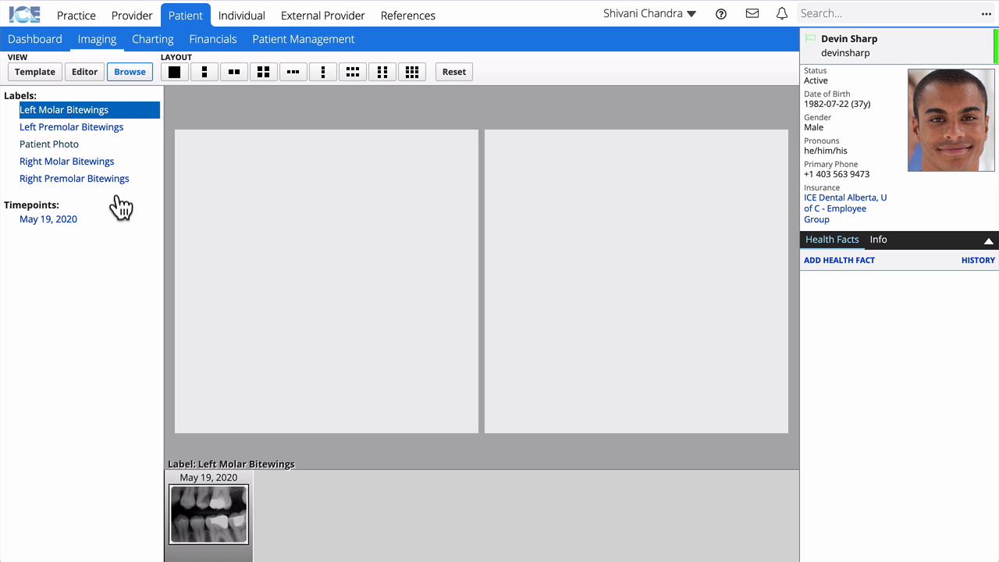
Load the May 19, 2020 right premolar and molar bitewings in a 2x2 layout, then enlarge the premolar.
click(74, 220)
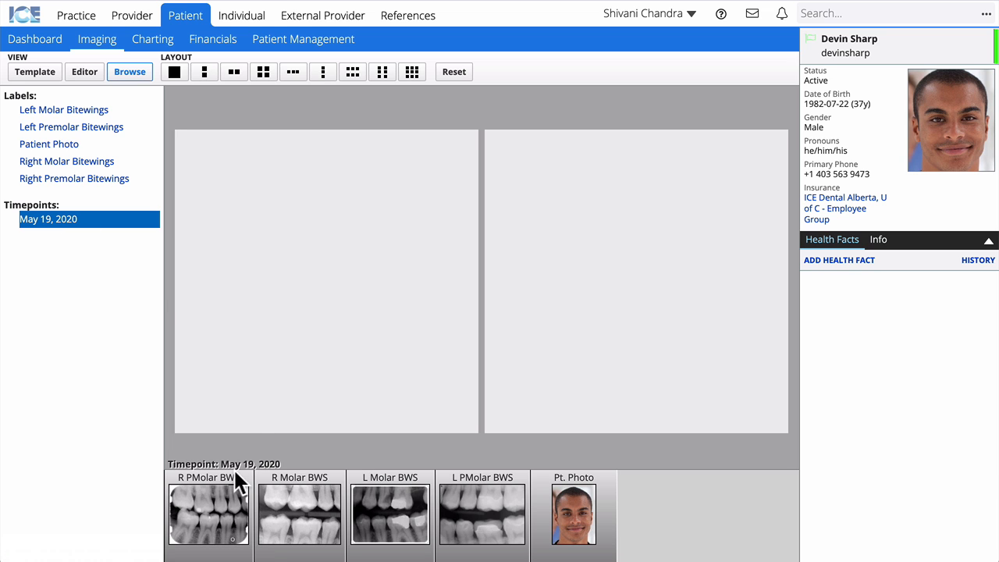
click(216, 515)
click(337, 505)
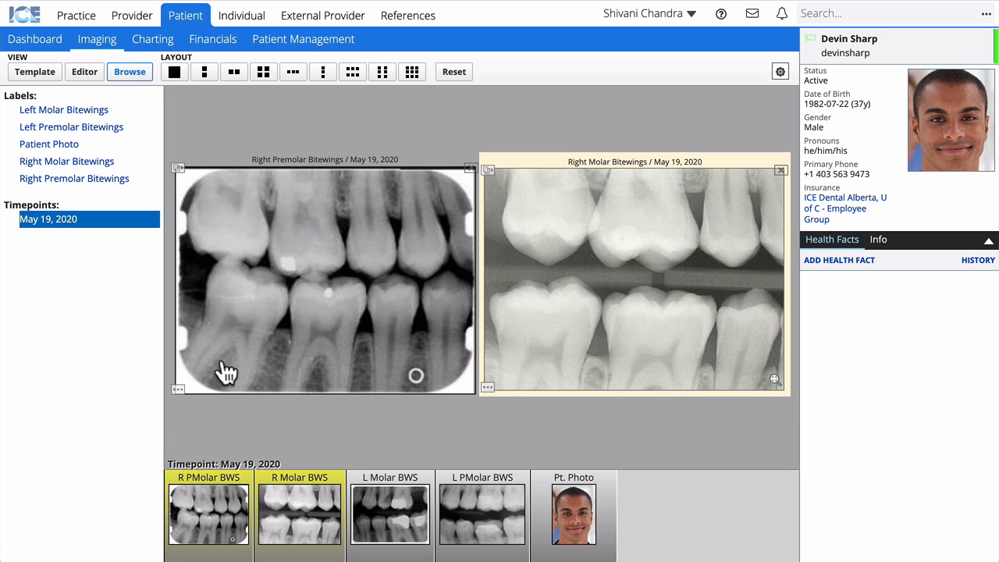
click(265, 74)
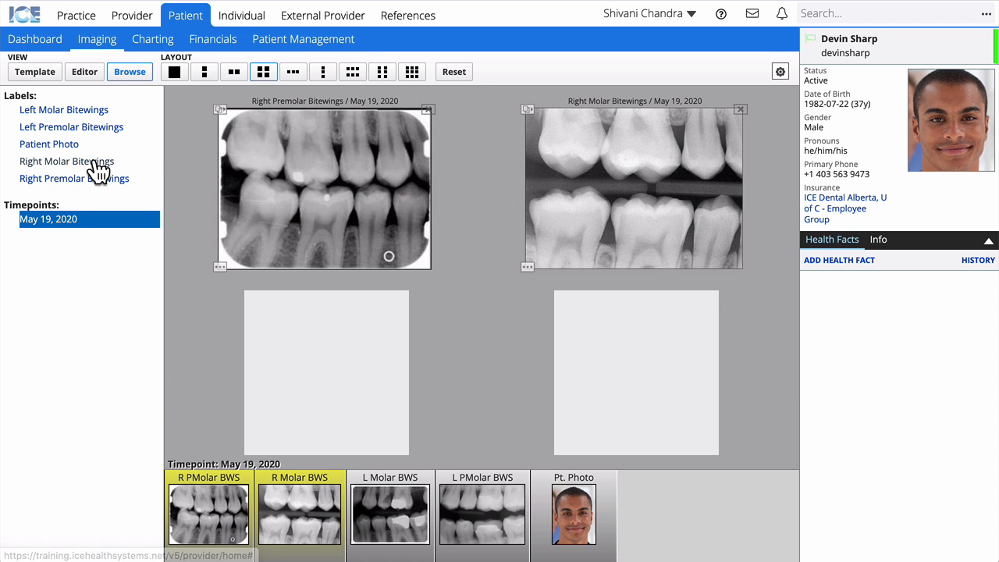
click(80, 115)
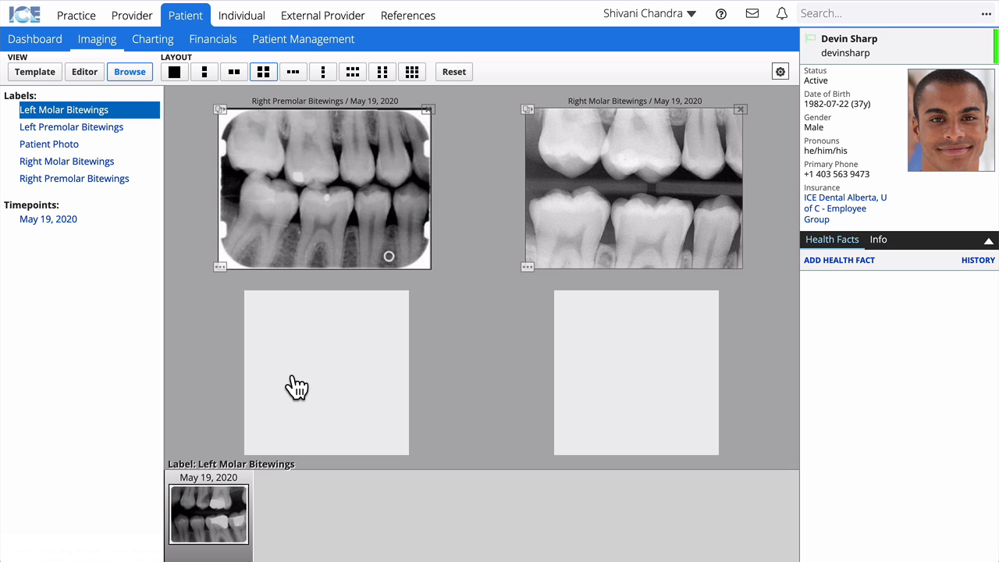
double_click(330, 201)
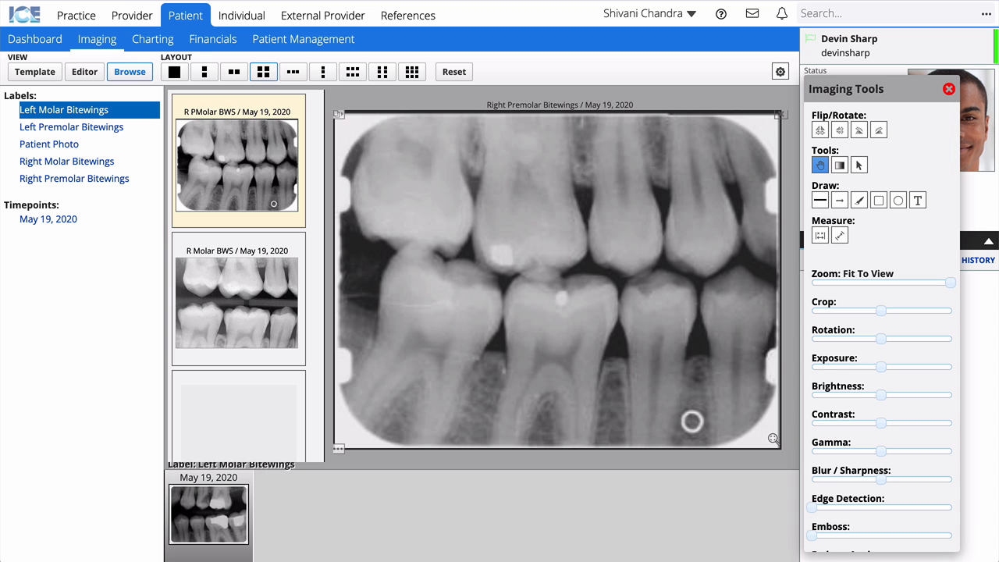
Open the Charting tab showing Treatment Planning with caries, composite, bitewings and exam.
click(165, 40)
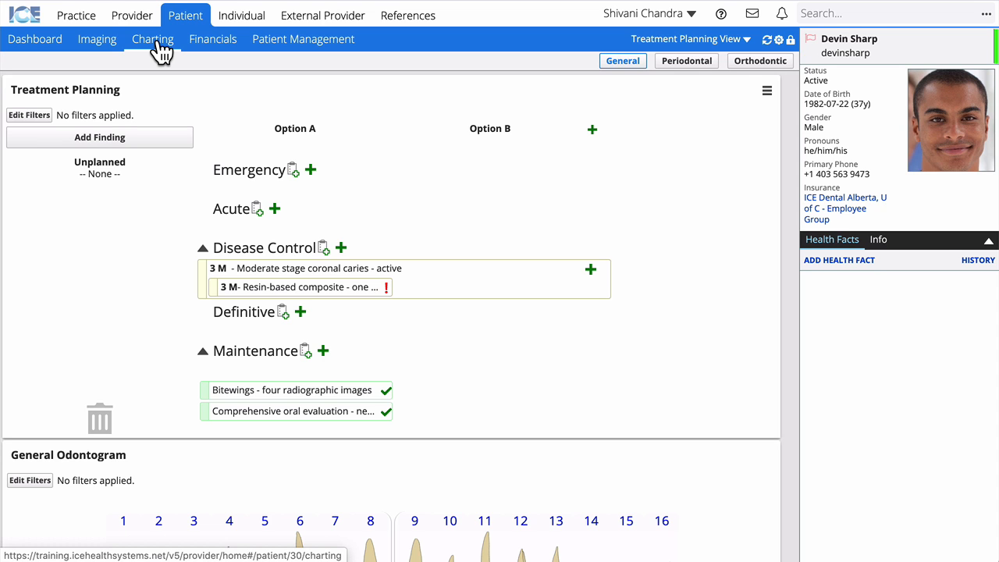
Add a finding marking teeth 1, 16, 17, 32 missing and replacing tooth 11 with primary H.
click(138, 142)
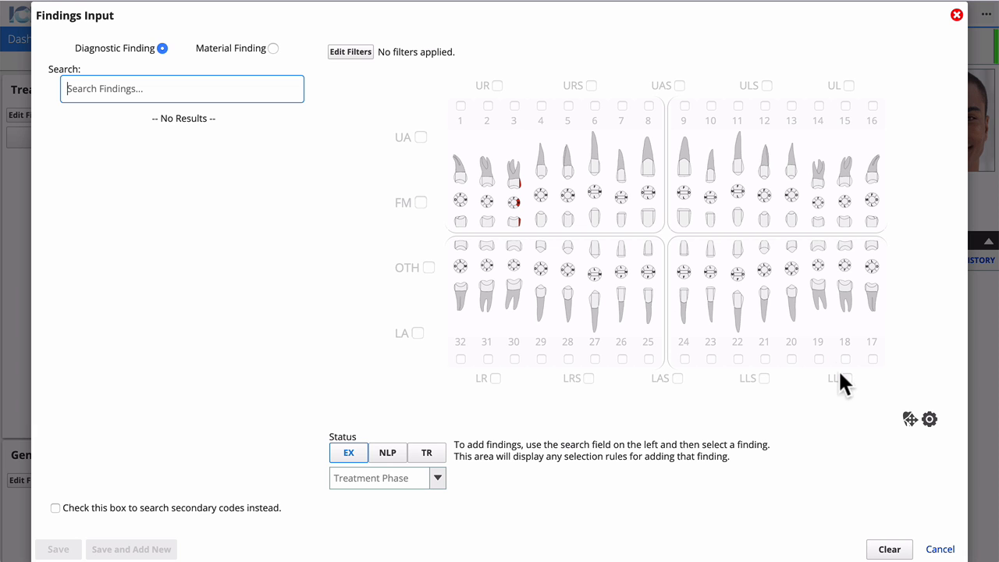
click(911, 421)
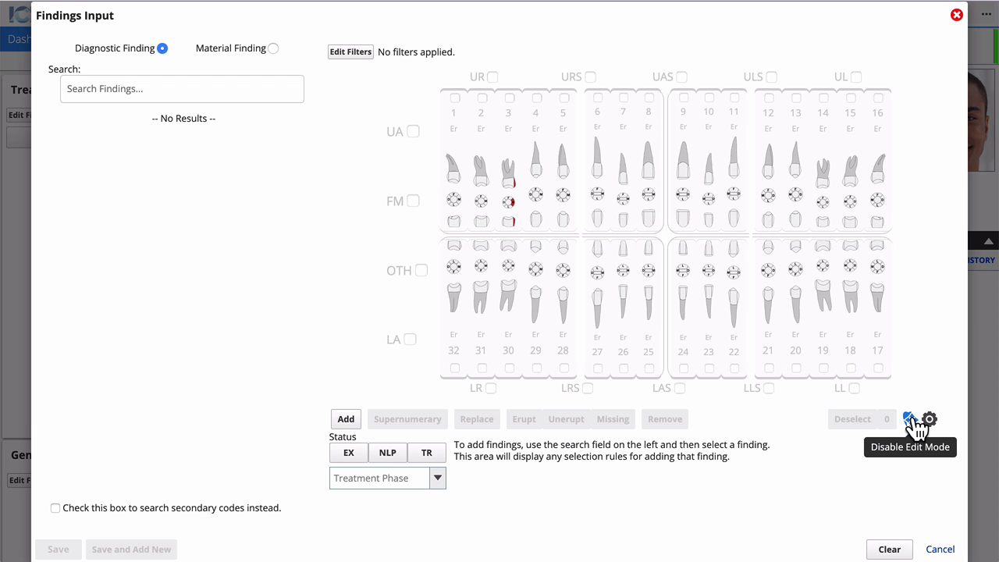
click(453, 181)
click(884, 193)
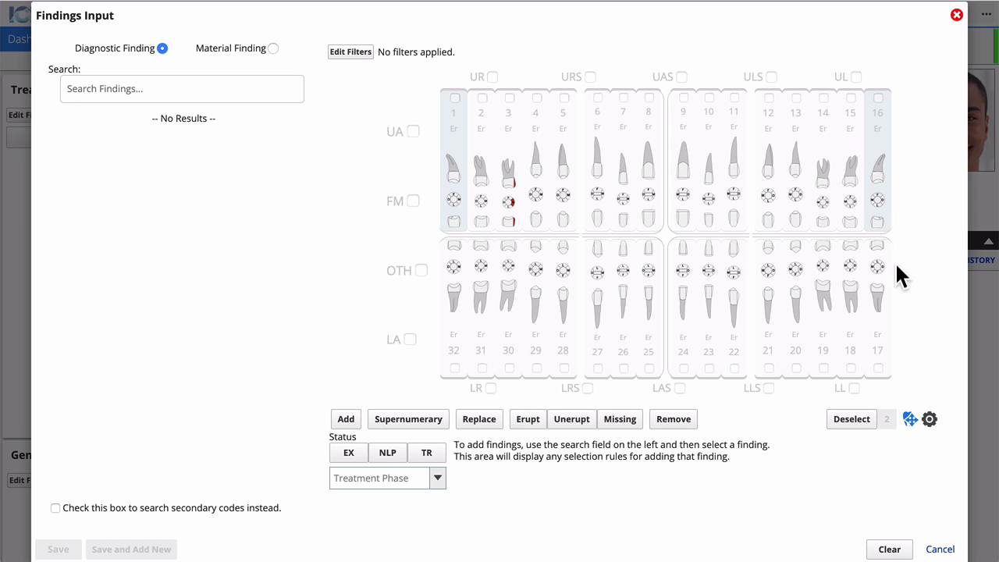
click(884, 322)
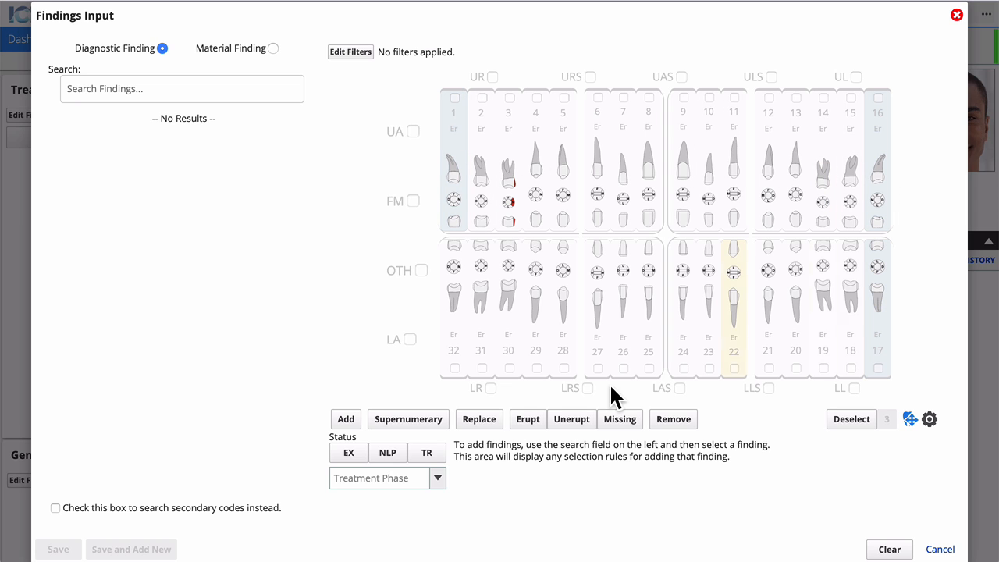
click(461, 311)
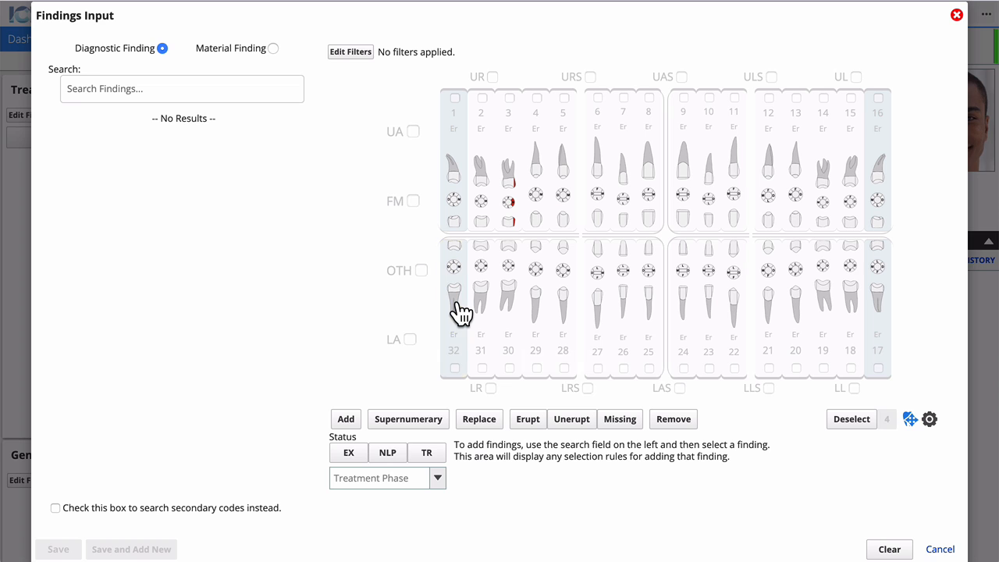
click(628, 422)
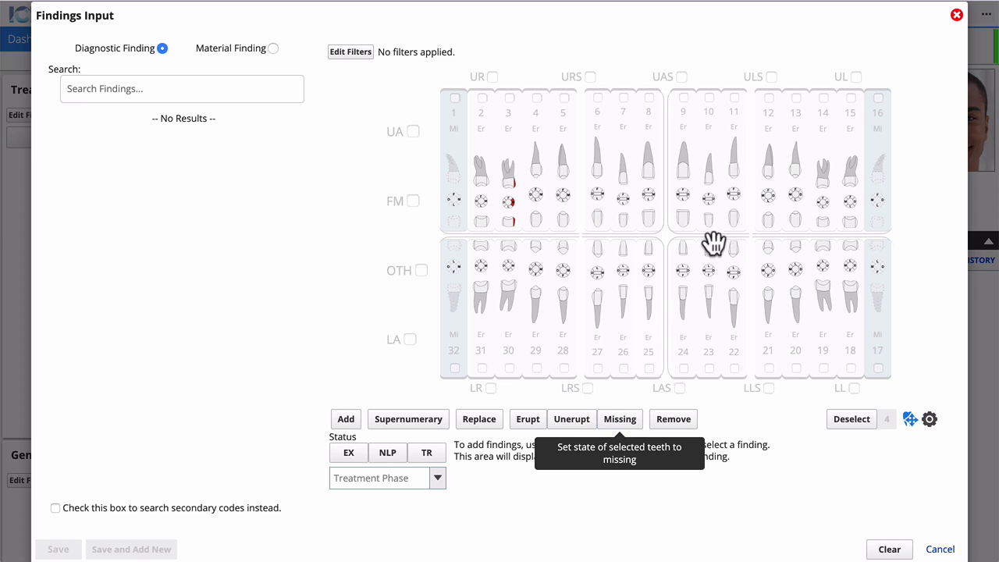
click(737, 170)
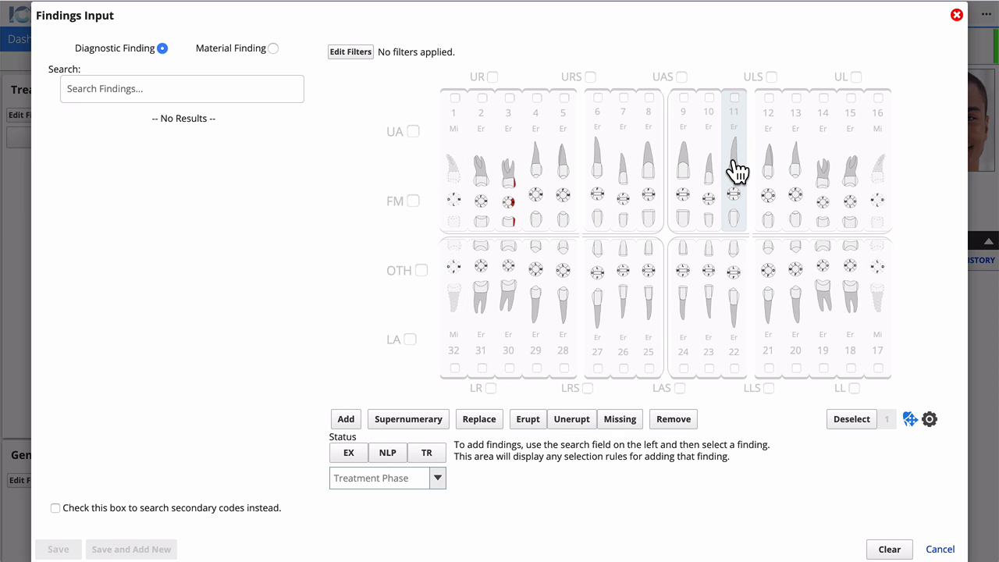
click(487, 426)
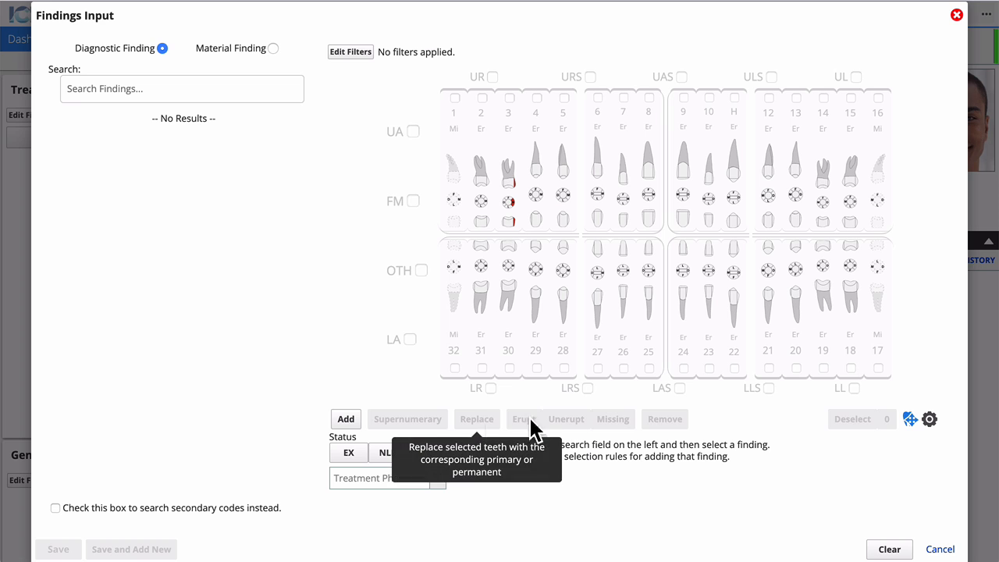
Leave edit mode and set the material finding to Filling with Amalgam material.
click(910, 421)
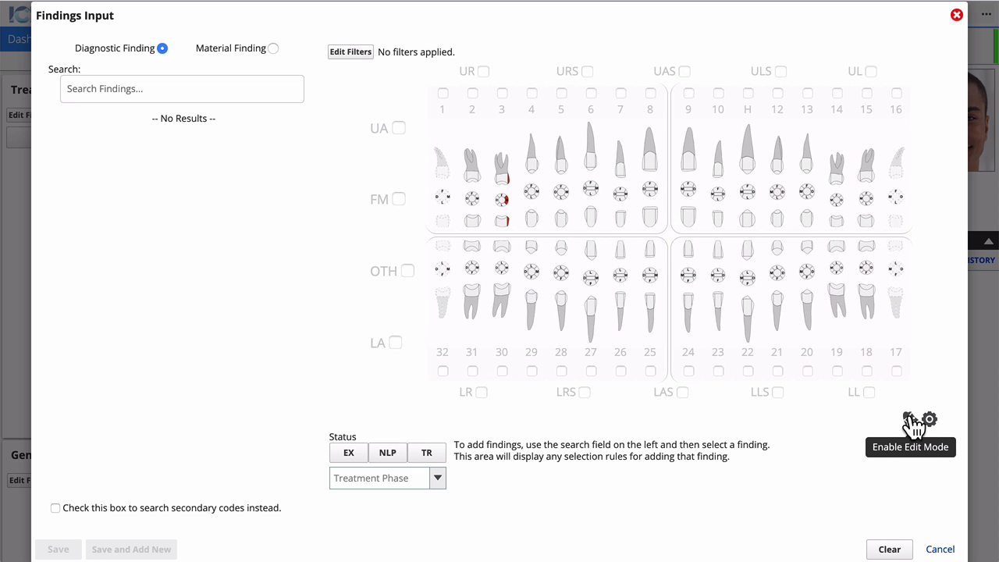
click(272, 48)
click(146, 77)
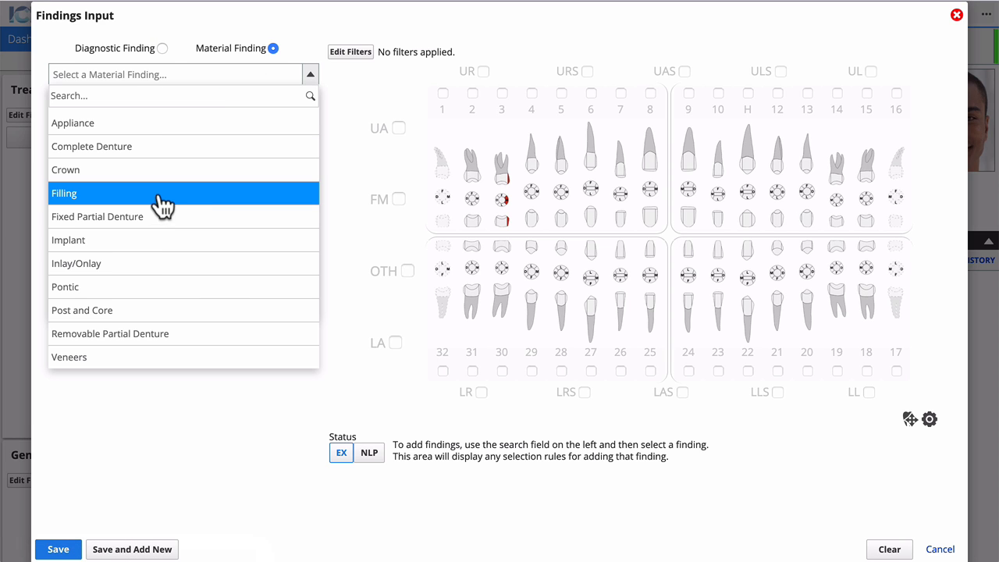
click(197, 195)
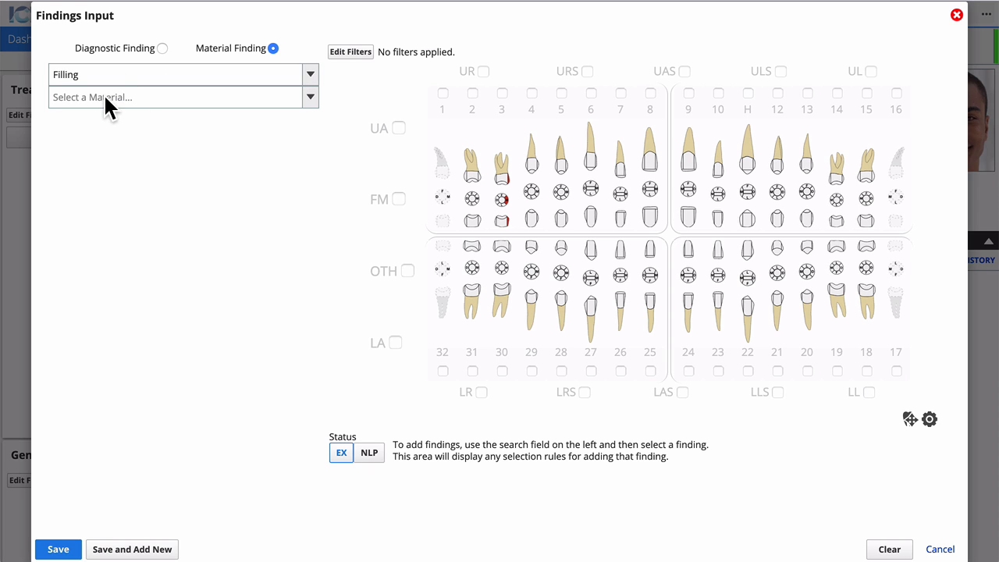
click(105, 100)
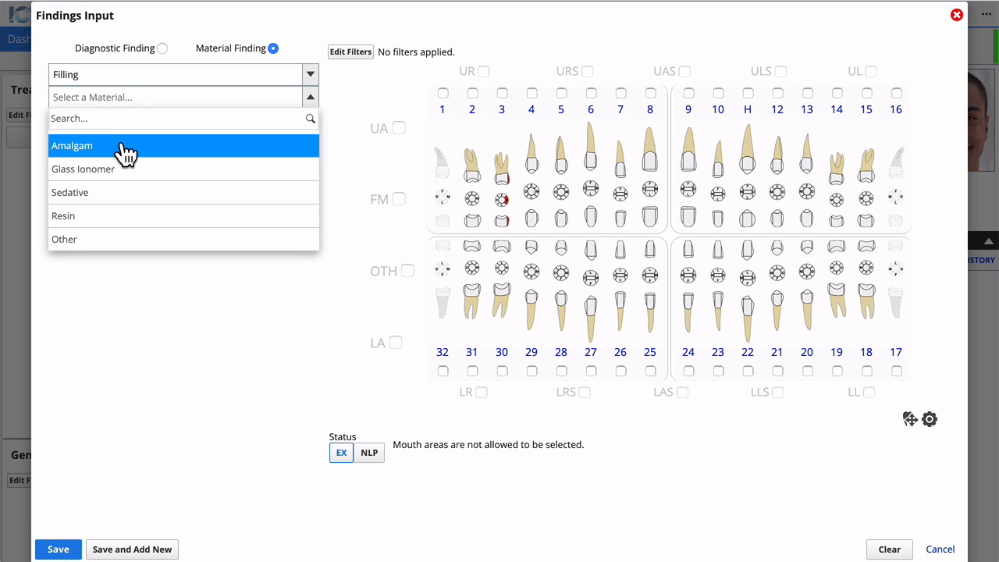
click(125, 148)
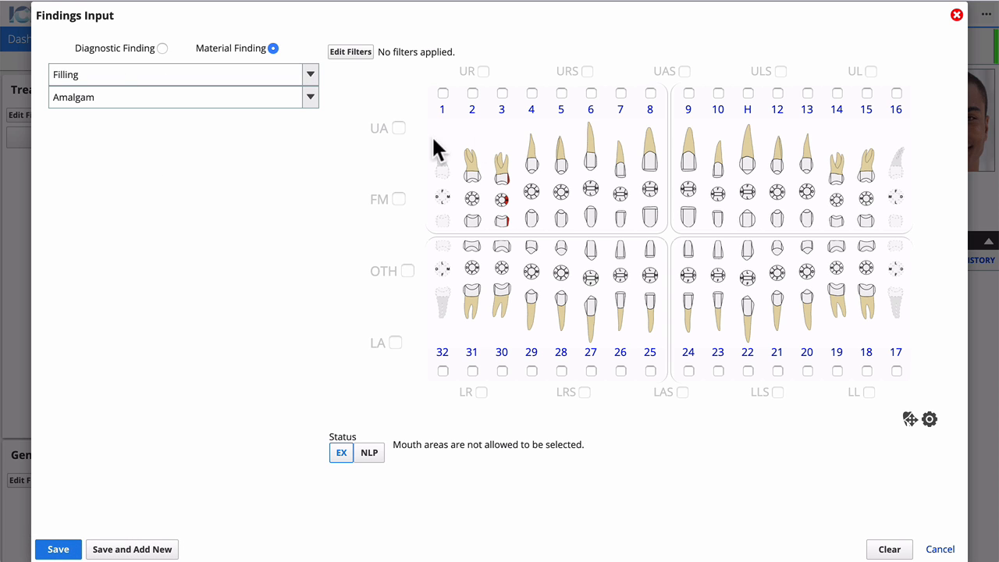
Mark the filled surfaces on teeth 3, 31 and 30 and save the amalgam fillings.
mouse_move(500, 169)
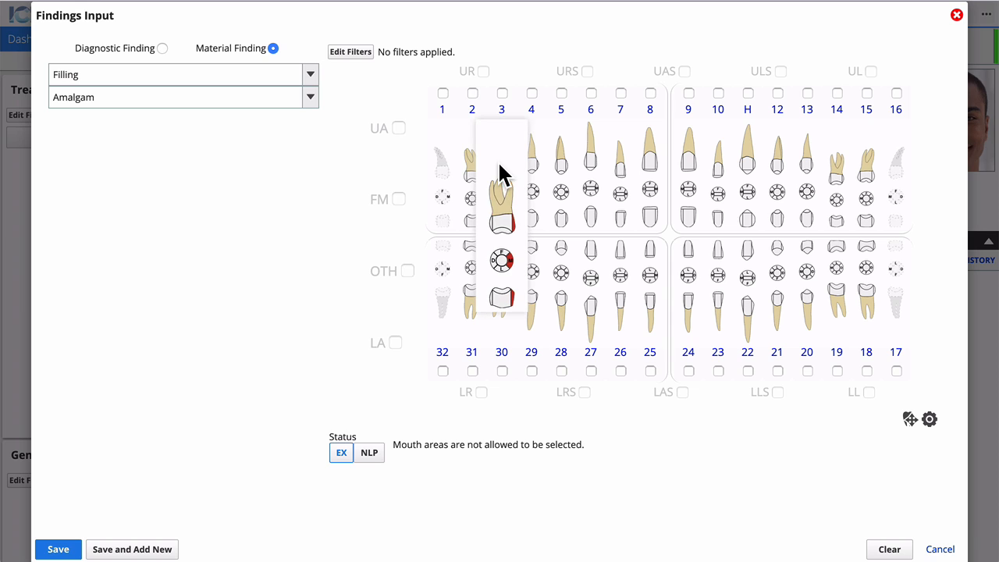
click(503, 262)
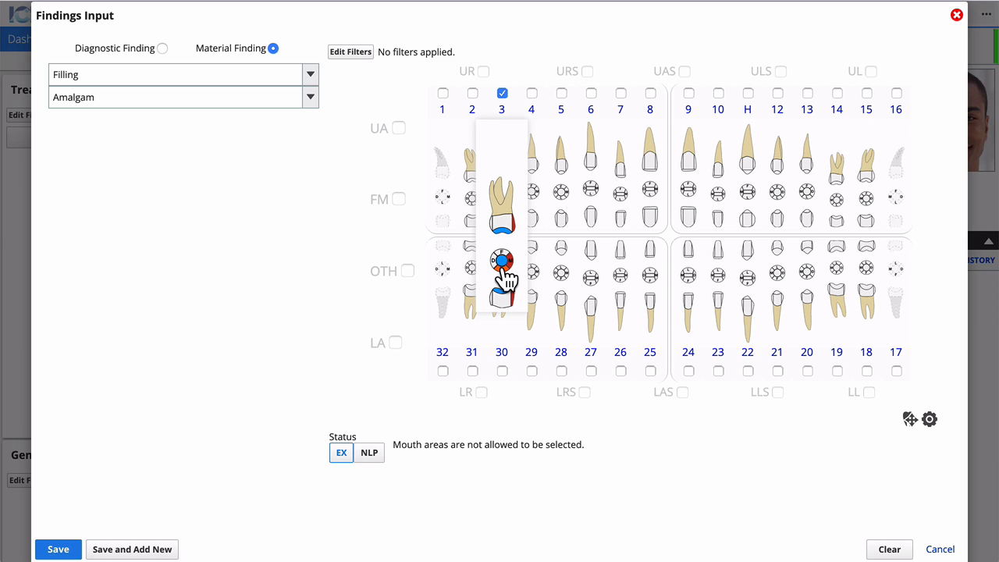
mouse_move(466, 301)
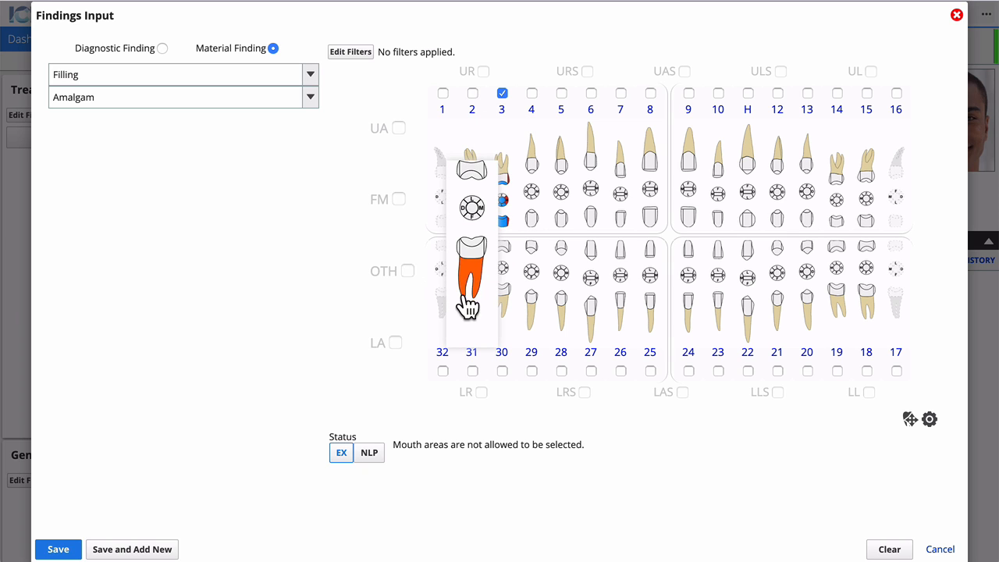
click(483, 219)
mouse_move(494, 252)
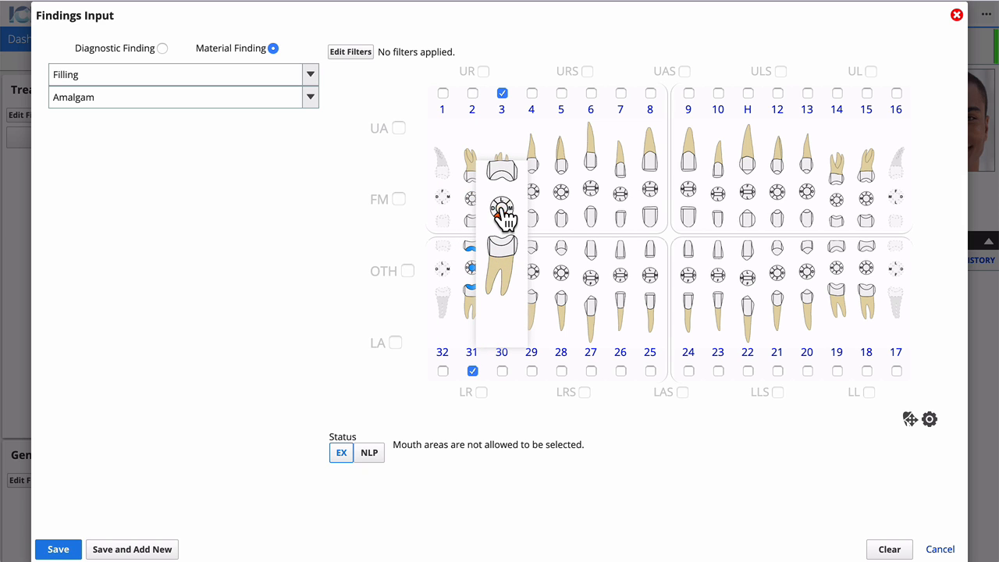
click(494, 205)
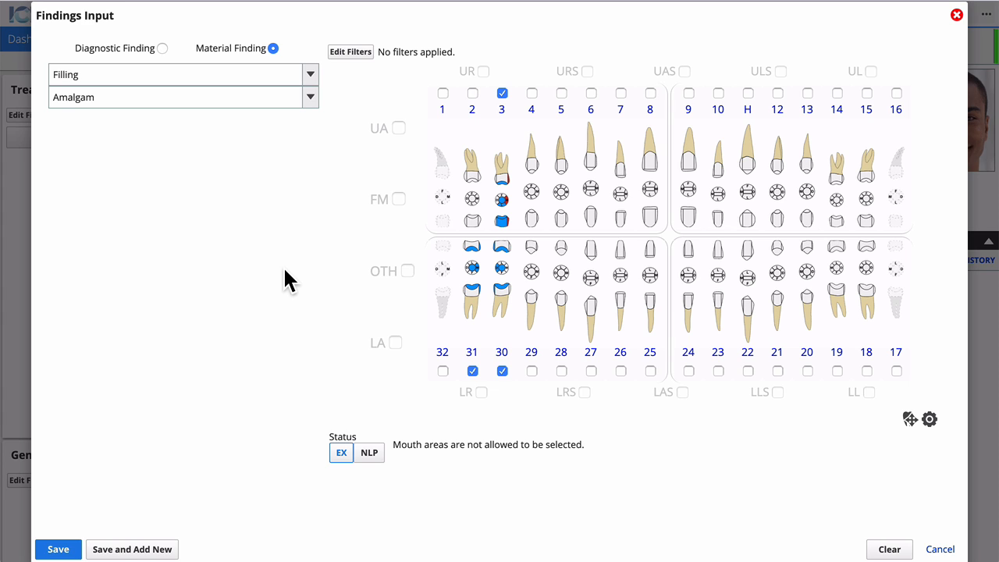
click(127, 549)
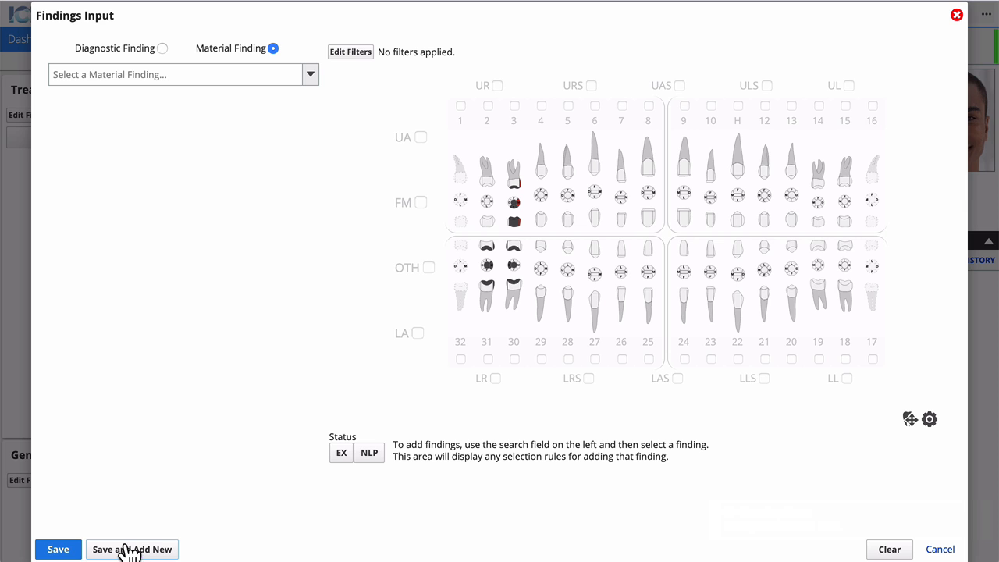
Record a Crown material finding in Gold on tooth 4 with existing (EX) status.
click(198, 78)
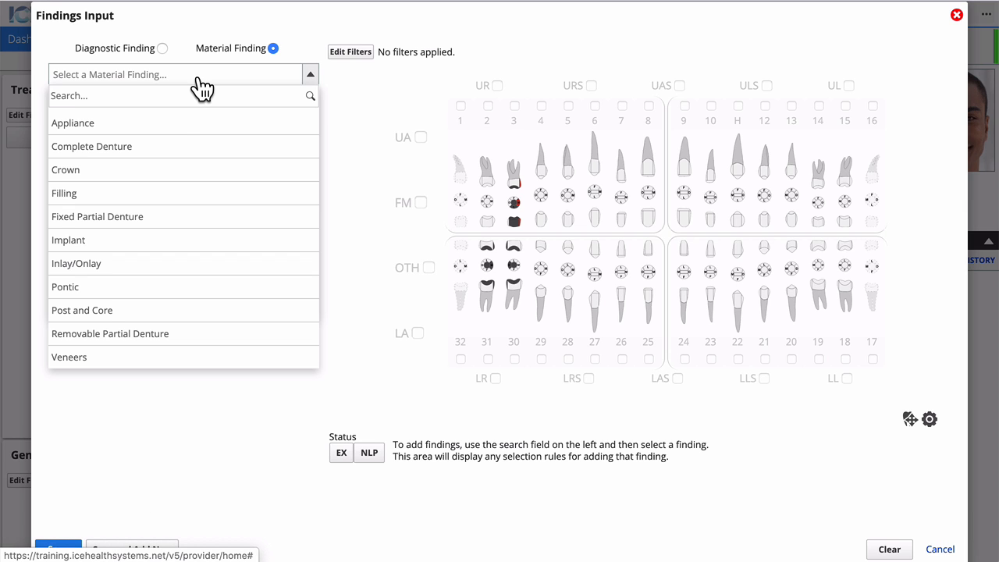
click(177, 178)
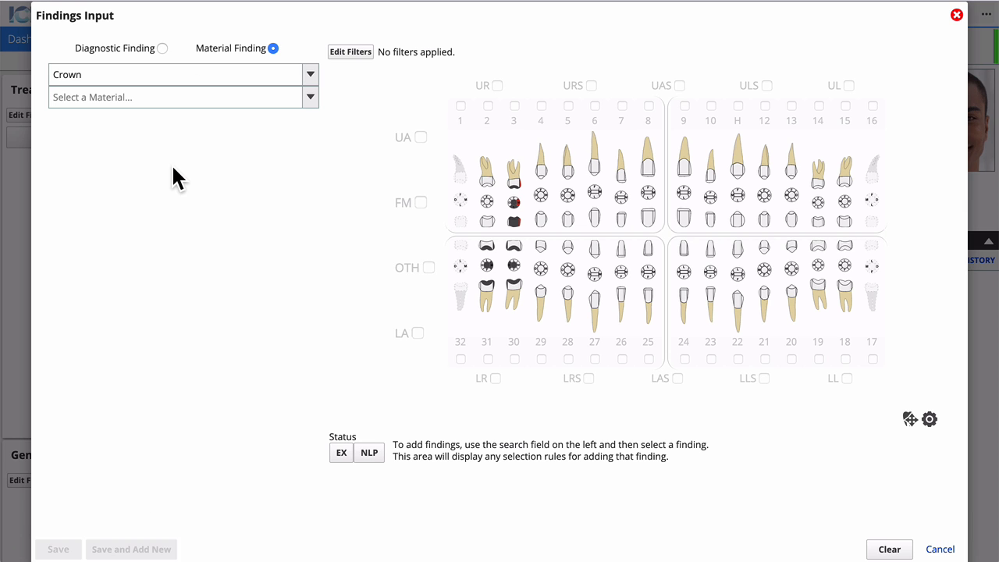
click(188, 101)
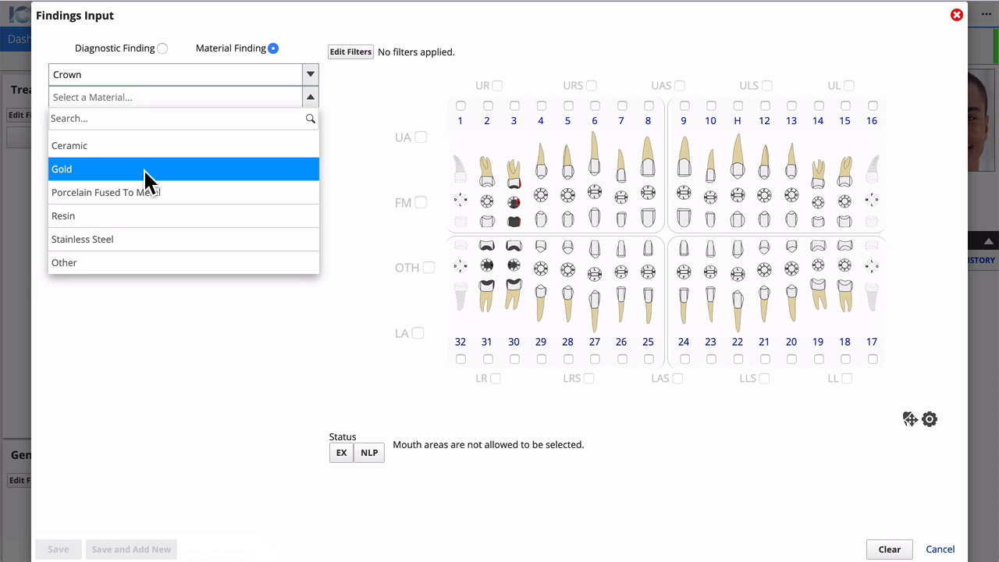
click(144, 168)
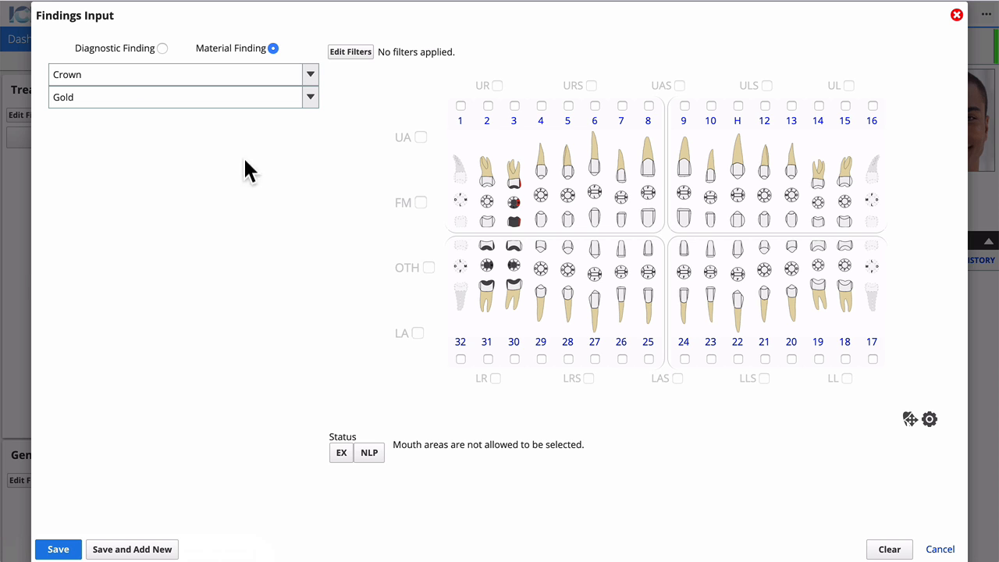
click(541, 105)
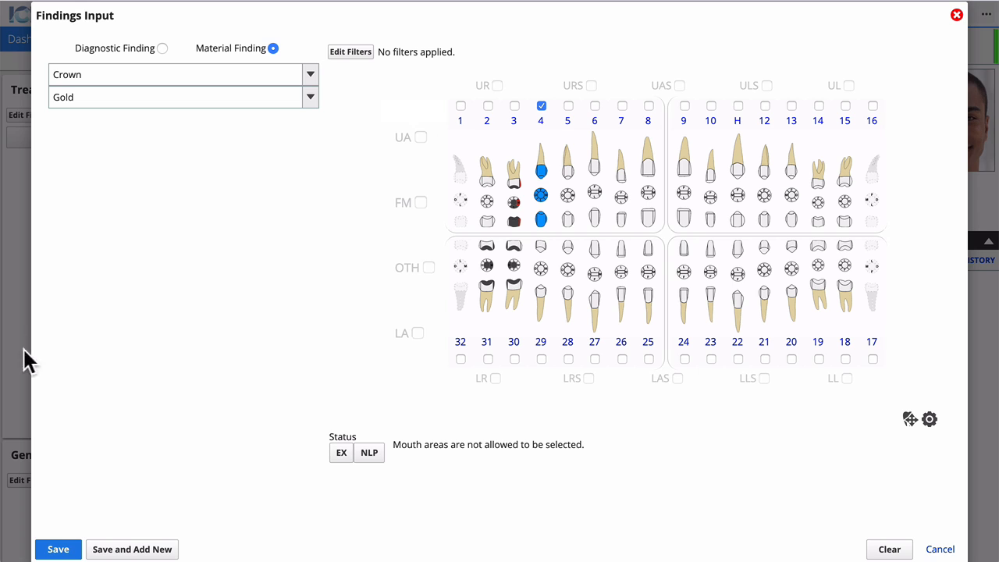
click(148, 550)
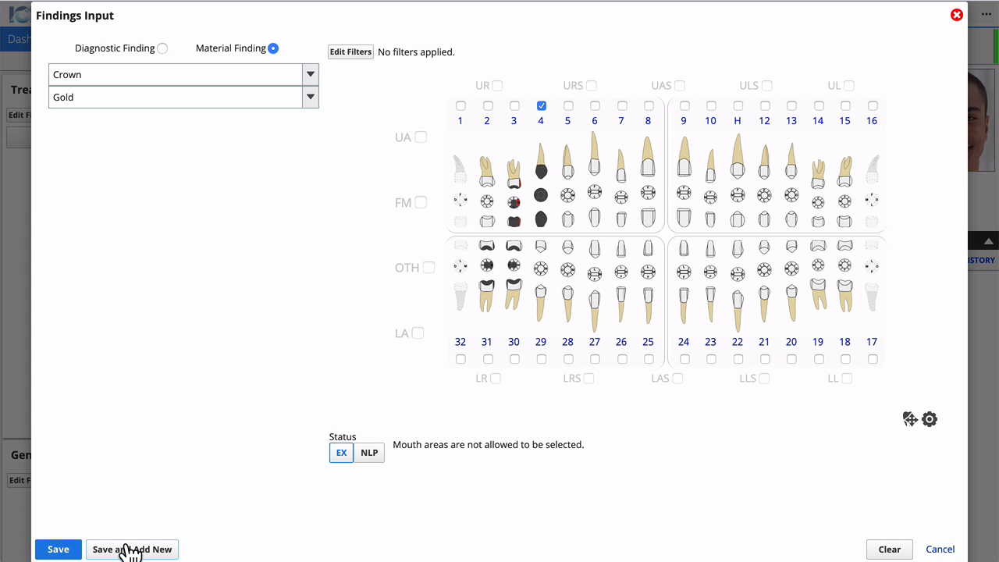
click(162, 48)
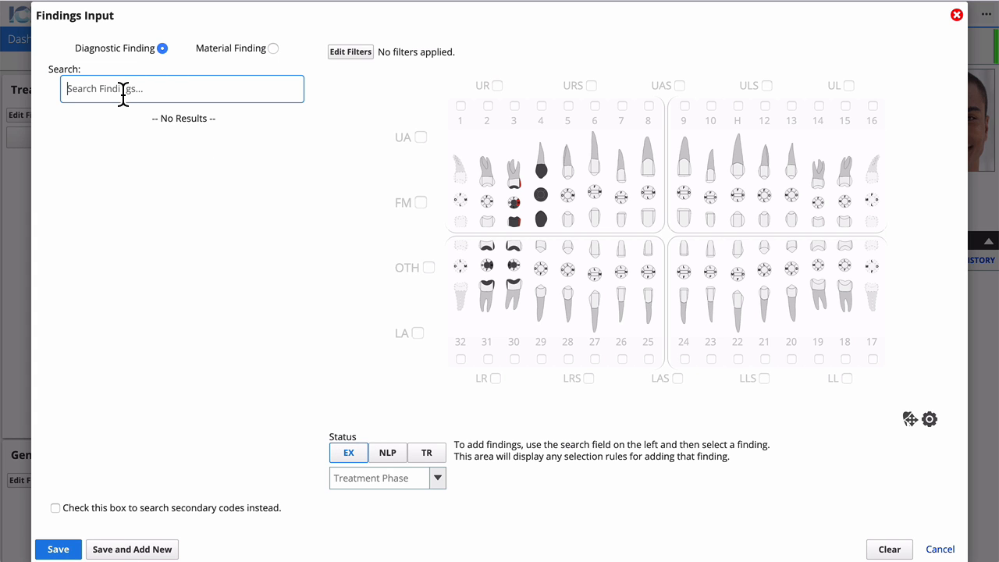
Save the 'Gingivitis associated with dental plaque' diagnostic finding, then search for 'caries'.
text(ging)
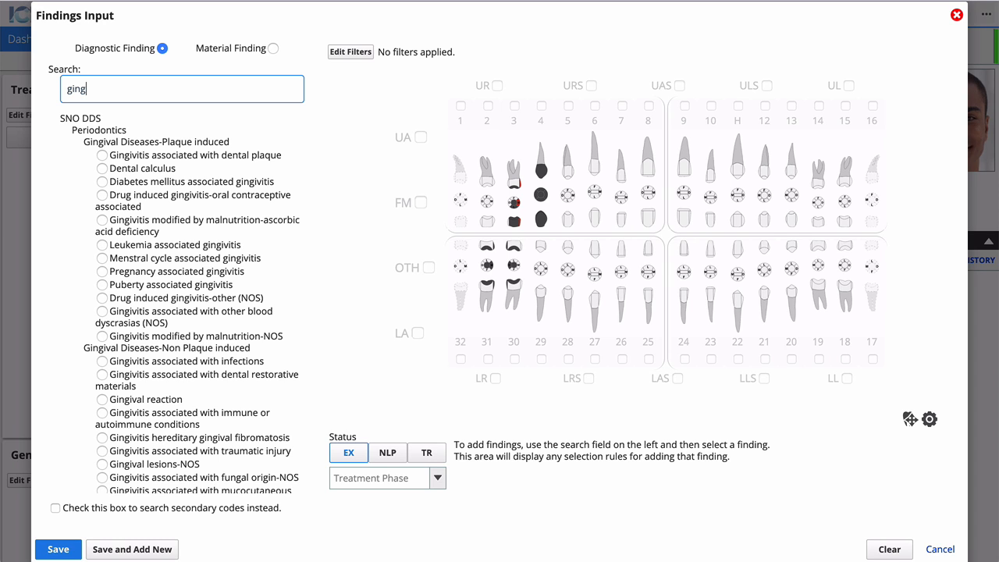
click(103, 155)
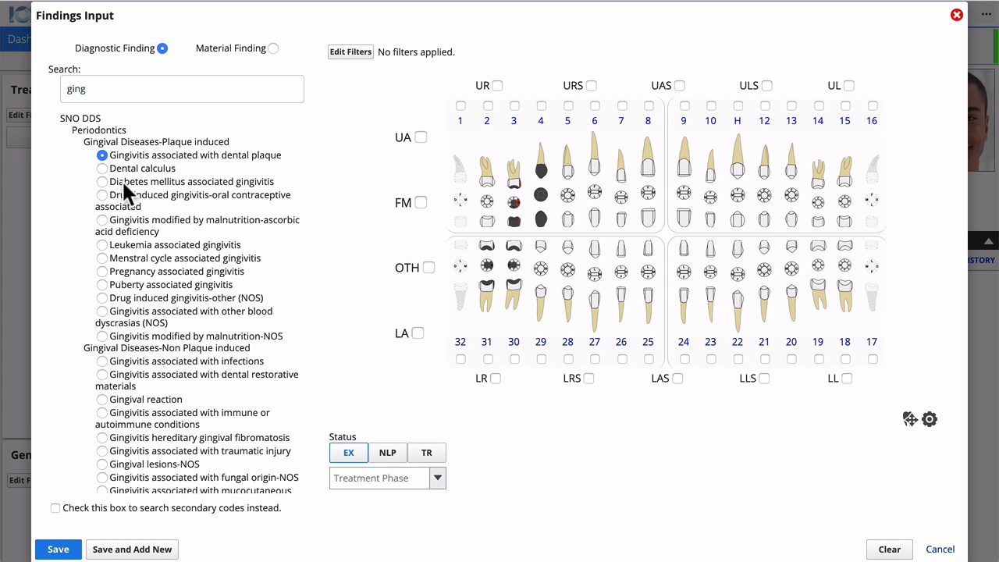
click(135, 550)
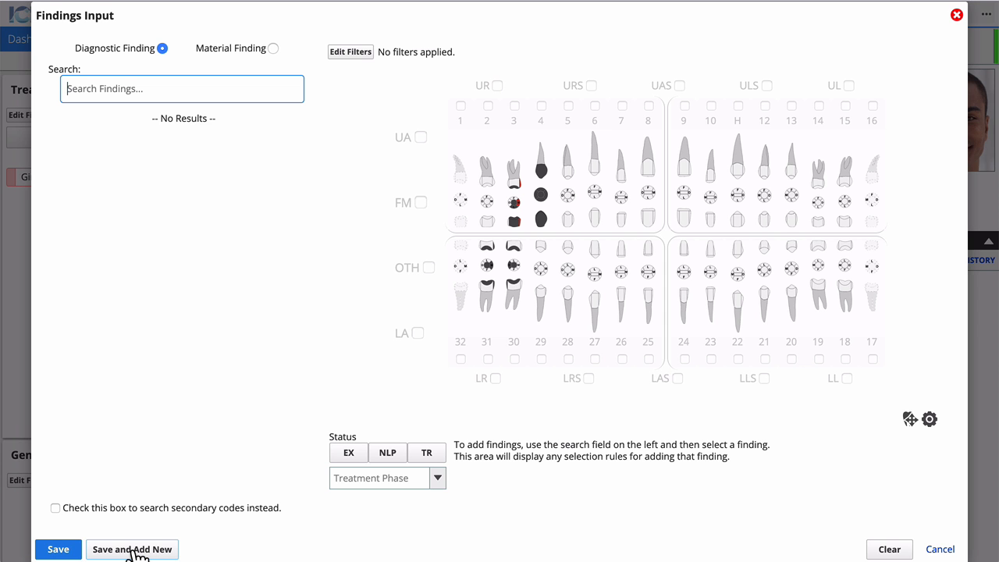
text(caries)
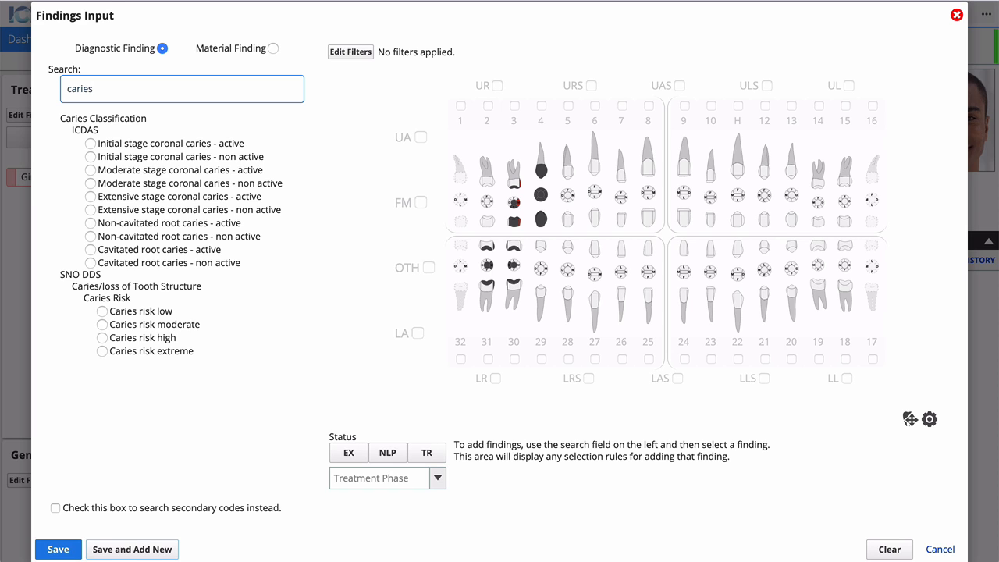
Save Moderate stage coronal caries - active on tooth 30 MOD and tooth 31 M.
click(68, 506)
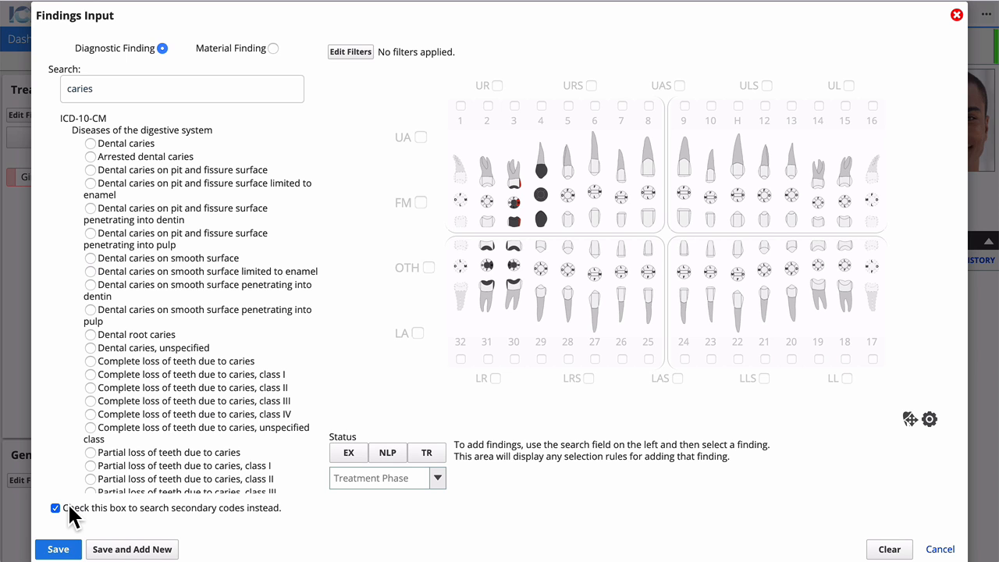
click(56, 508)
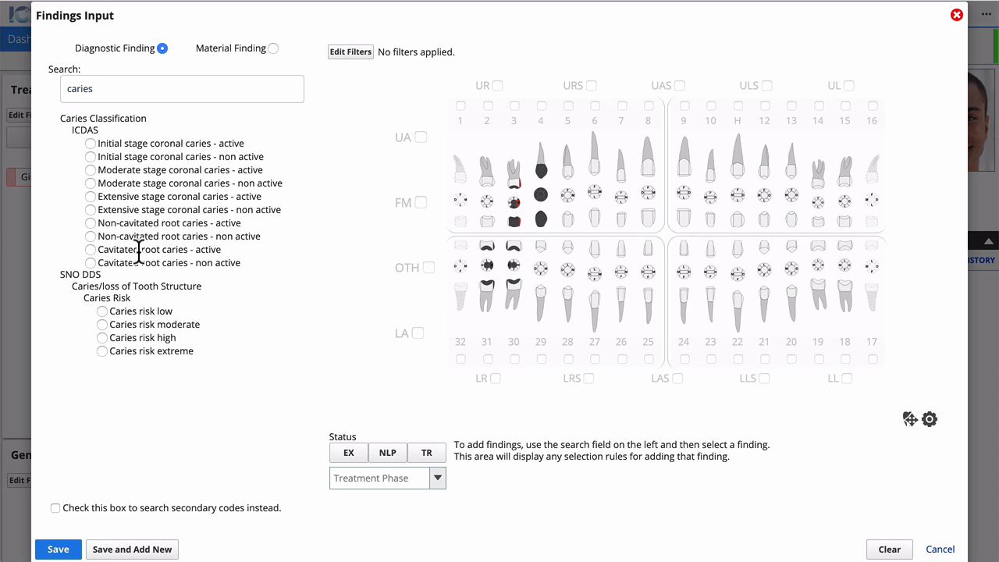
click(90, 170)
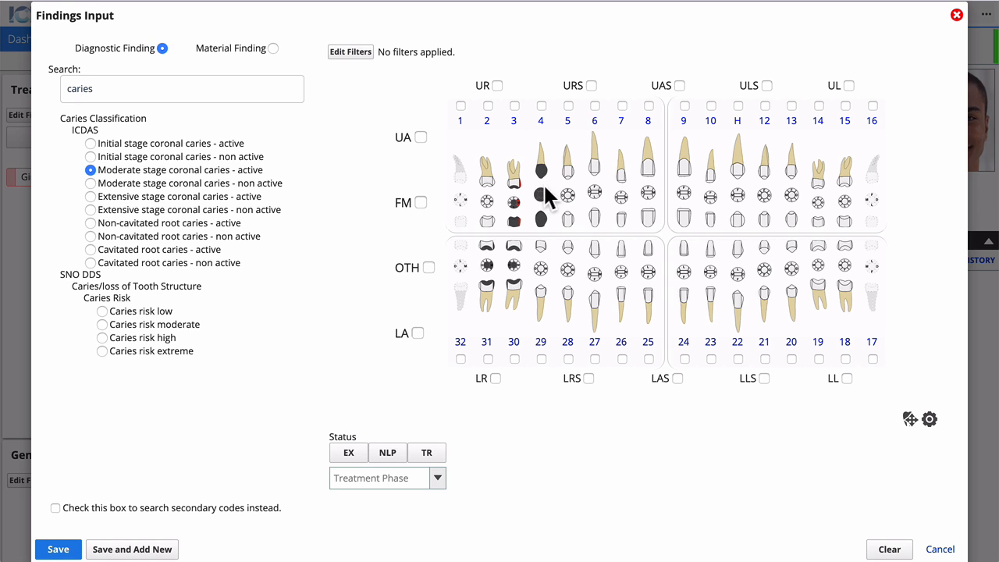
mouse_move(506, 242)
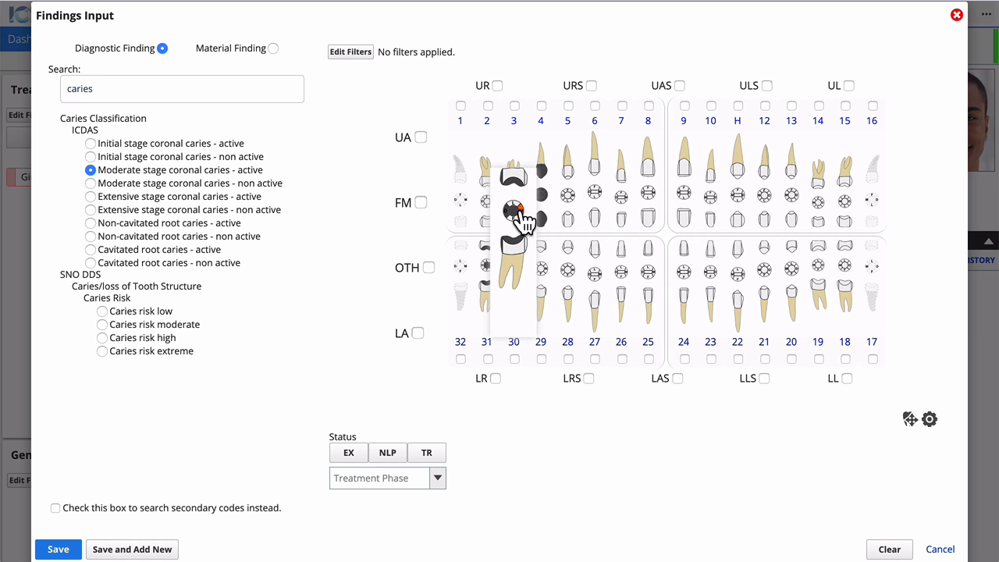
click(511, 210)
click(510, 211)
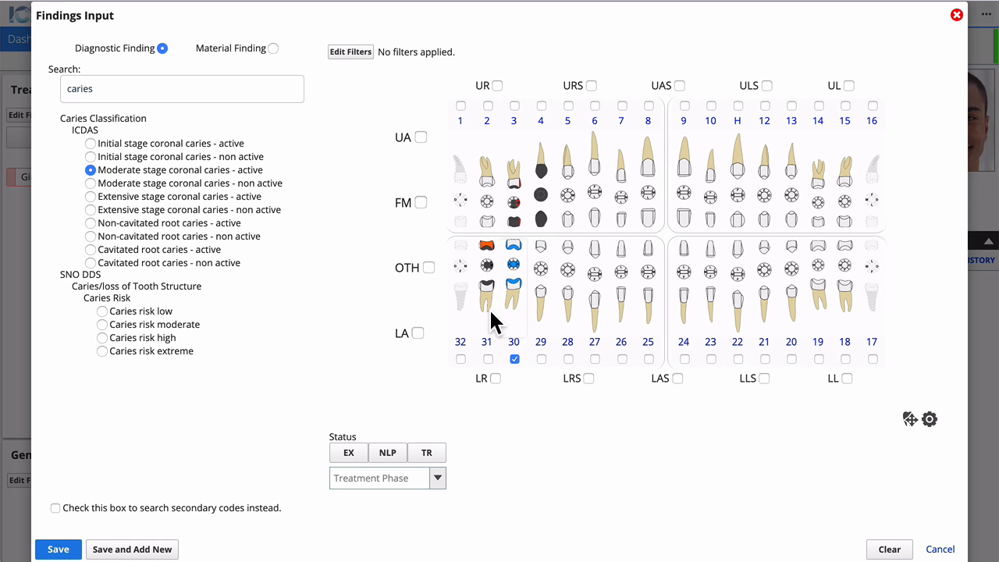
mouse_move(487, 269)
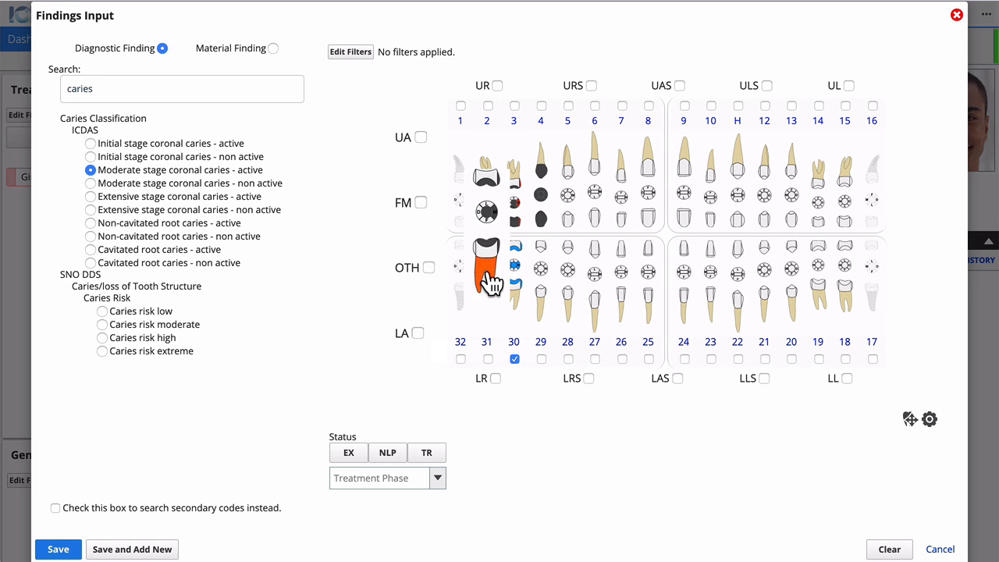
click(492, 209)
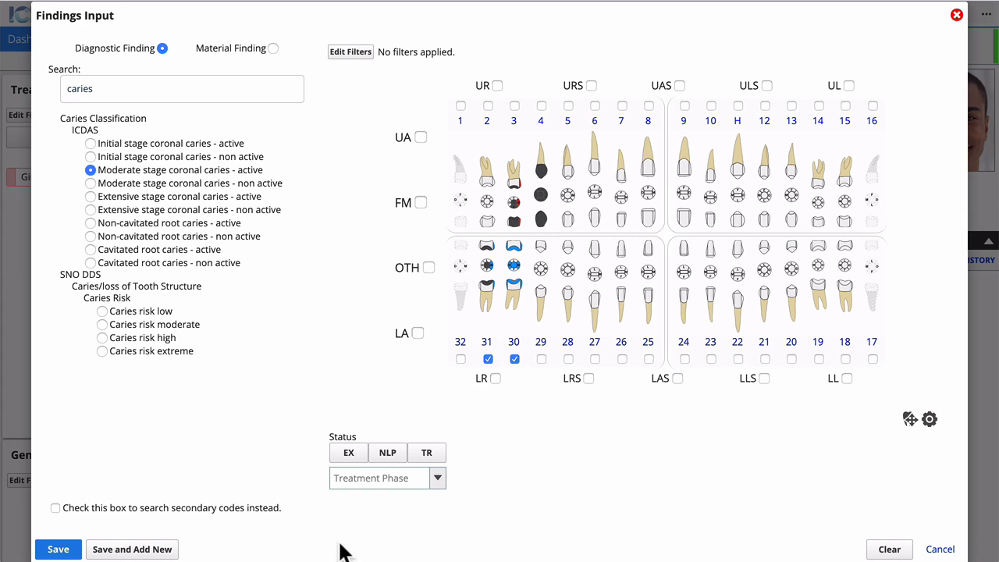
click(58, 549)
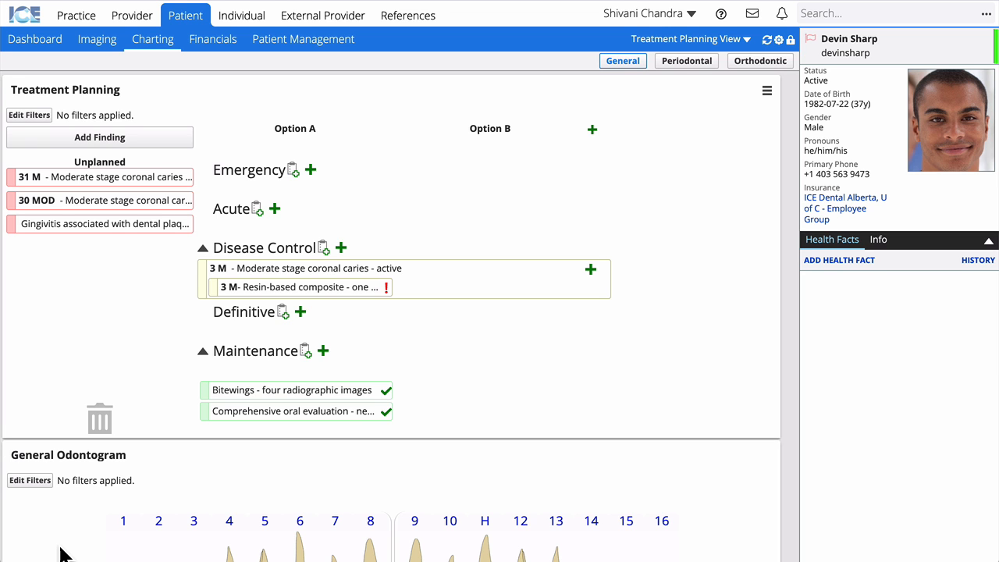
scroll(62, 550, down, 5)
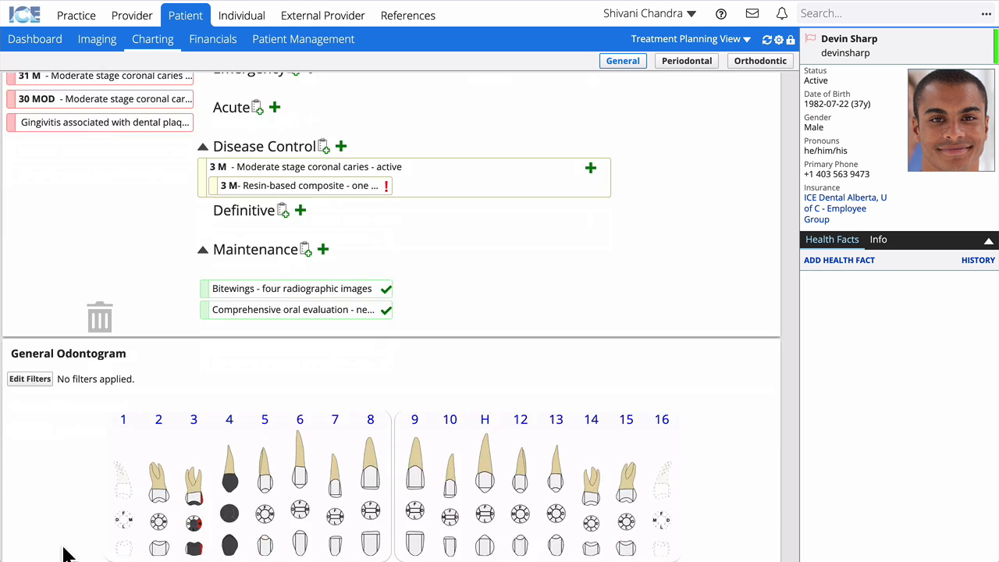
scroll(62, 550, down, 6)
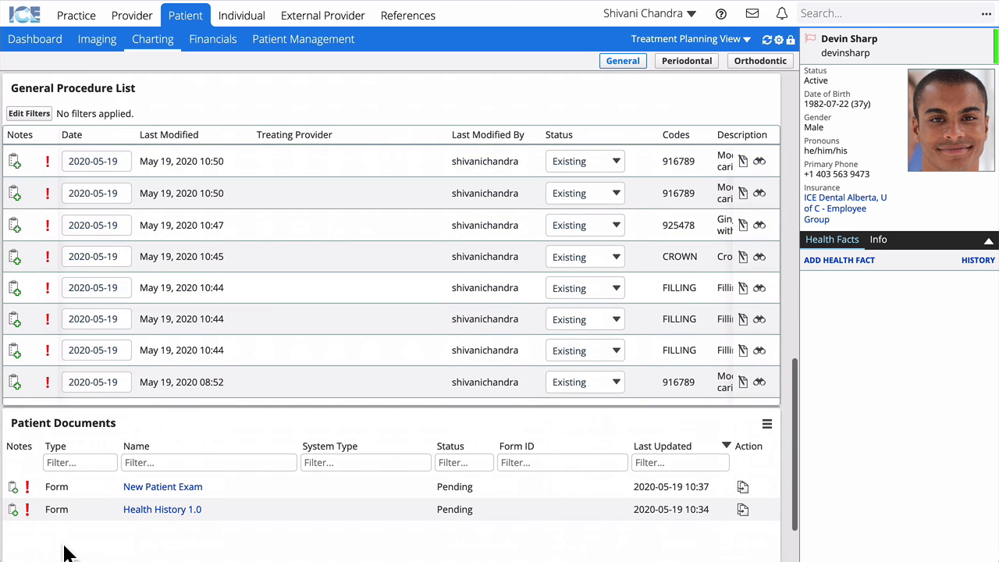
scroll(66, 551, up, 4)
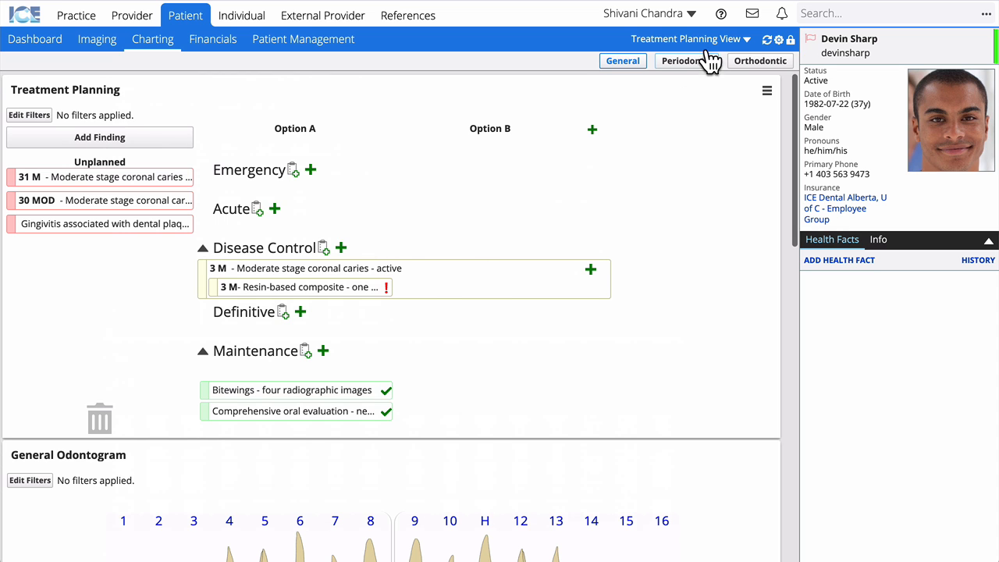
Open the Periodontal chart and toggle Furcation and Prognosis markings off and back on.
click(683, 60)
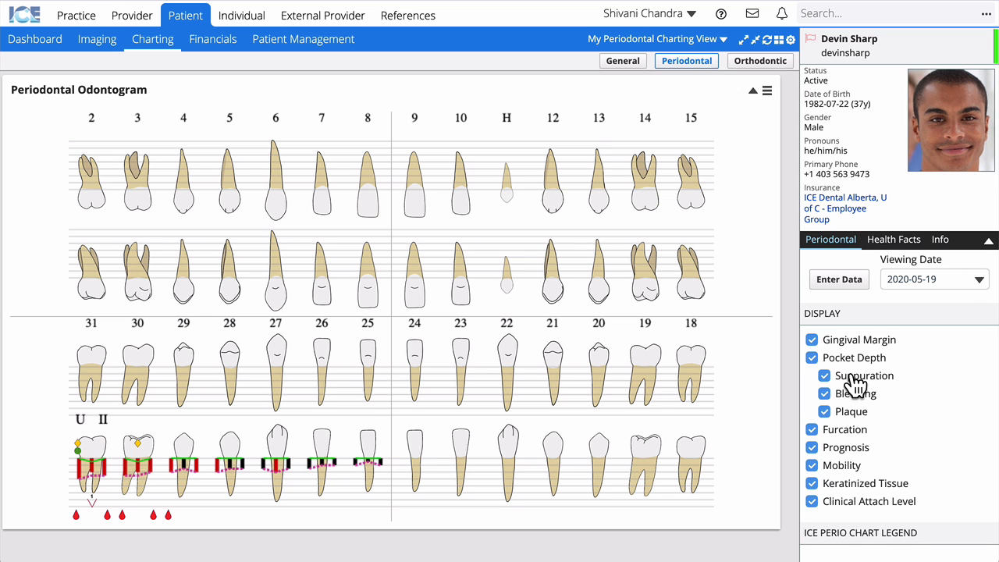
click(842, 431)
click(841, 446)
click(839, 435)
click(841, 447)
Open the blank Perio Data Entry grid for the May 19, 2020 chart.
scroll(882, 434, down, 5)
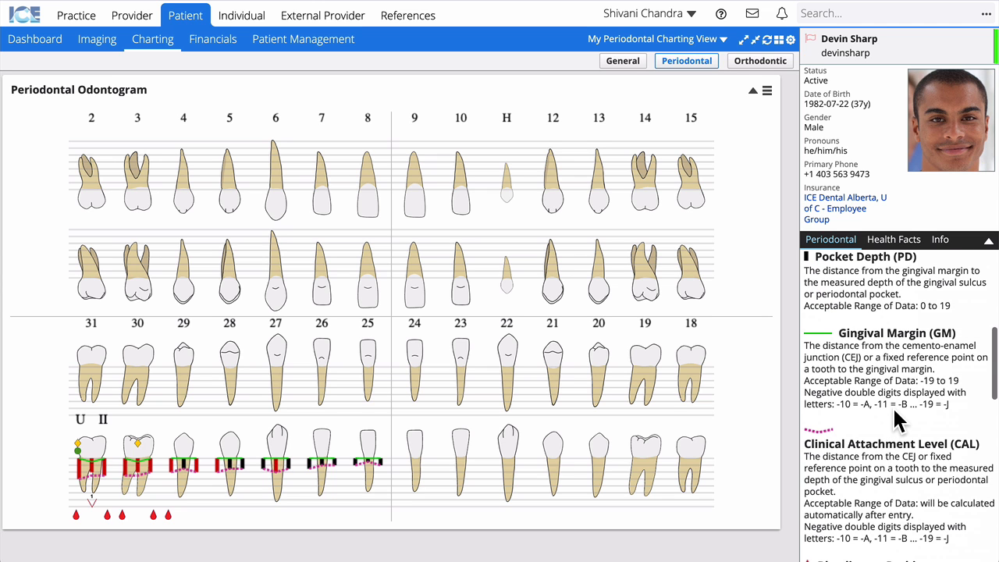
scroll(894, 413, down, 6)
scroll(895, 410, up, 6)
scroll(894, 409, up, 6)
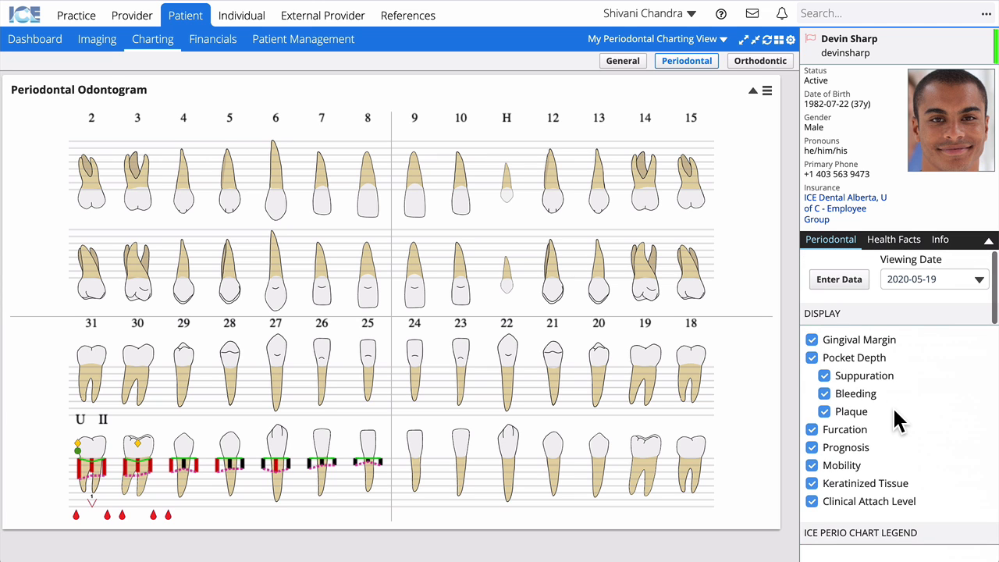
click(843, 281)
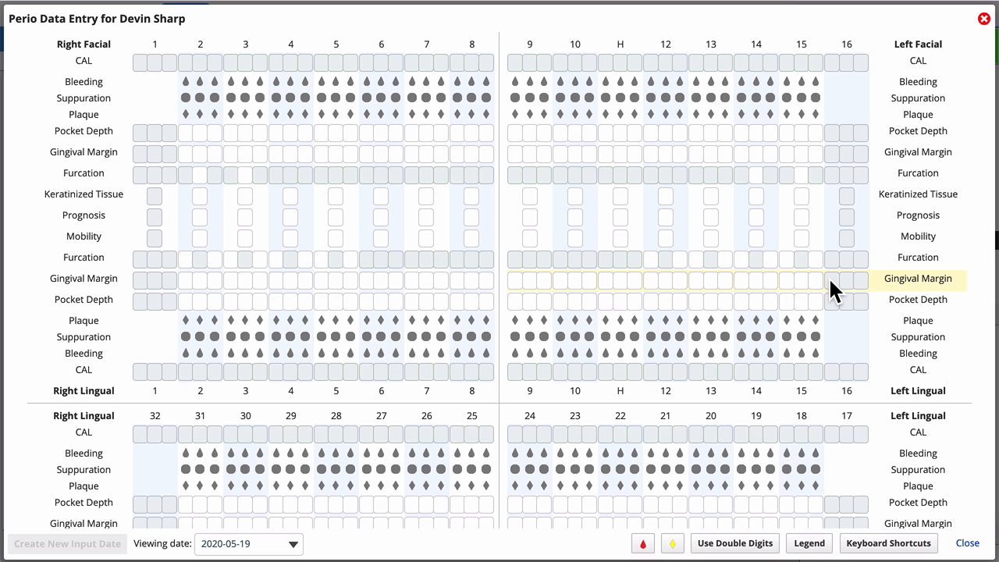
Enter tooth 25's facial pocket depths and close the grid, saving readings for teeth 31–25.
scroll(830, 276, down, 3)
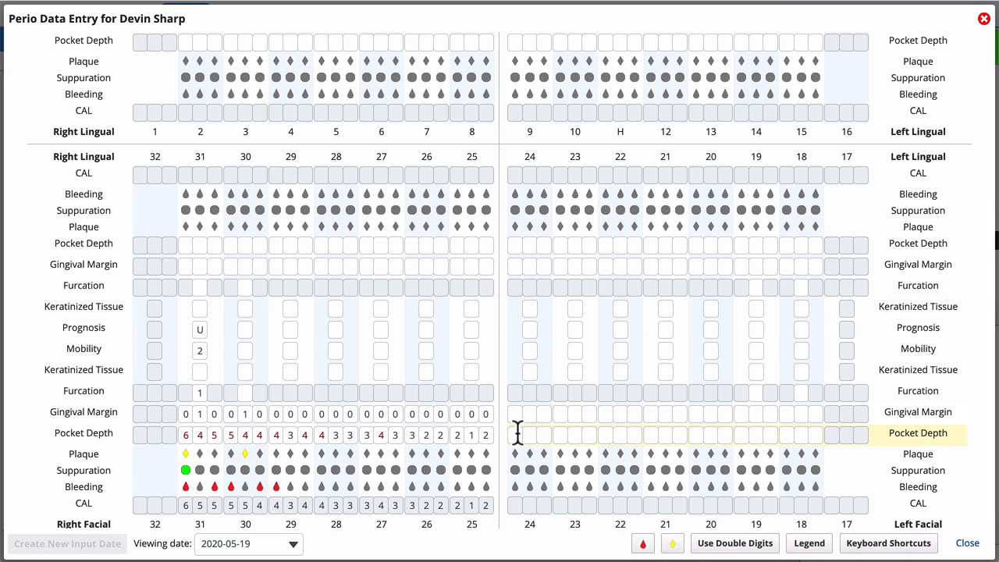
click(484, 434)
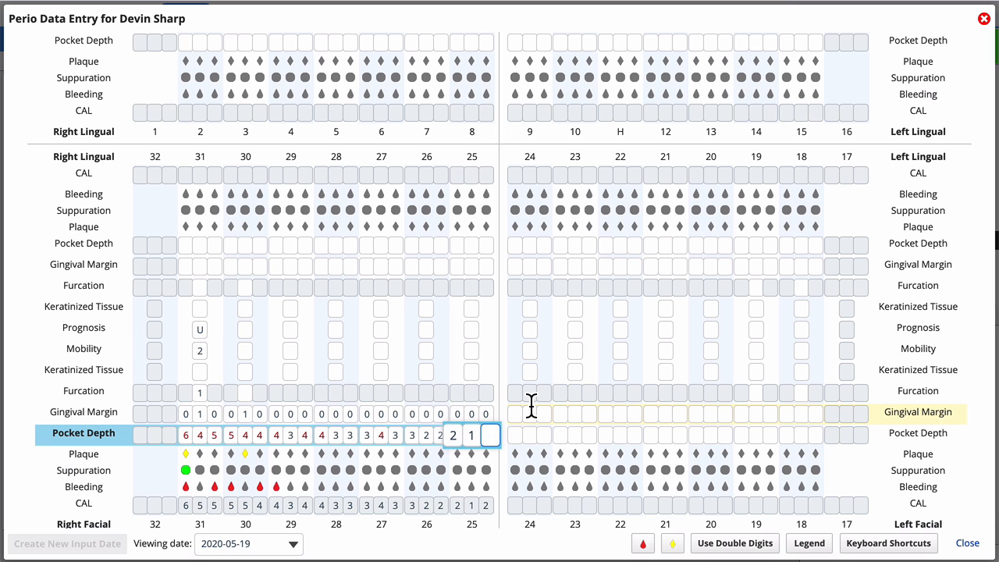
click(977, 544)
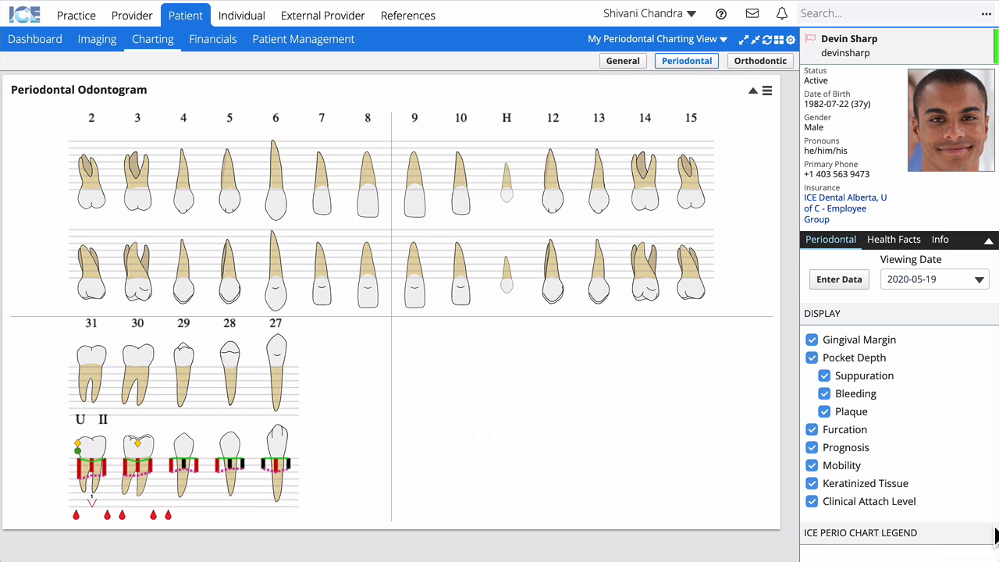
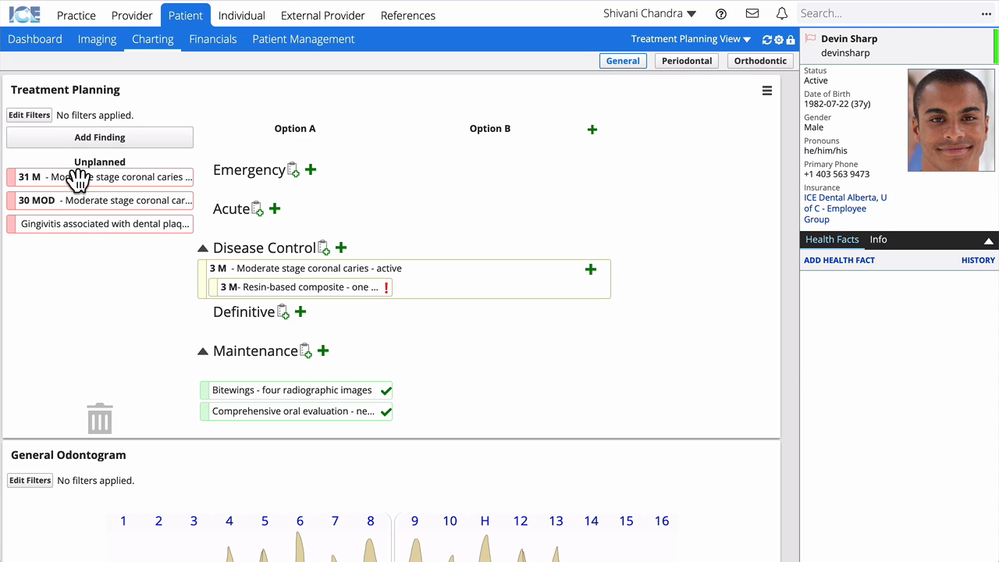
Move the tooth 30 MOD moderate caries finding from Unplanned into the Disease Control phase.
drag(76, 200, 286, 246)
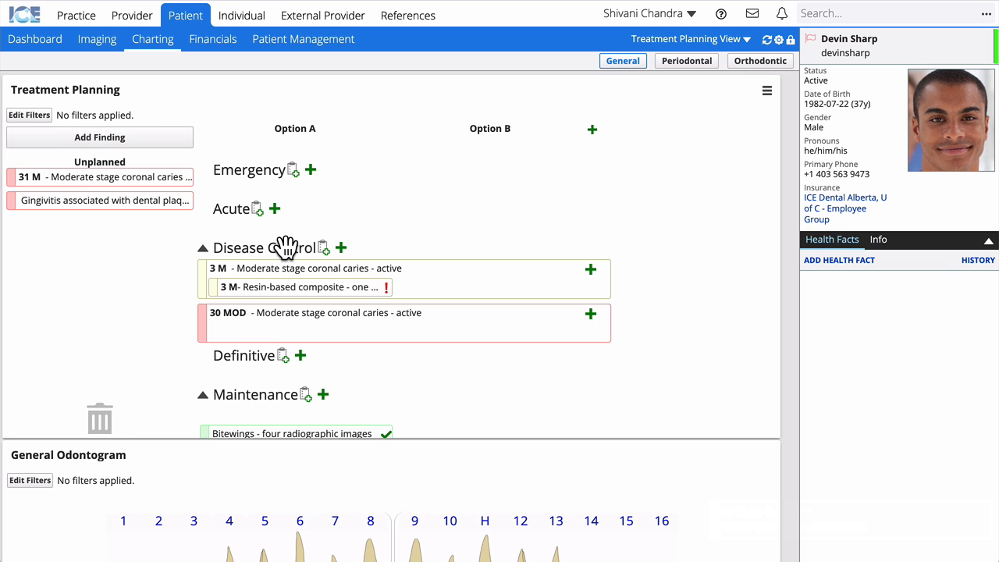
Add and save a D2393 three-surface posterior resin composite to tooth 30's MOD finding.
click(590, 316)
text(resin)
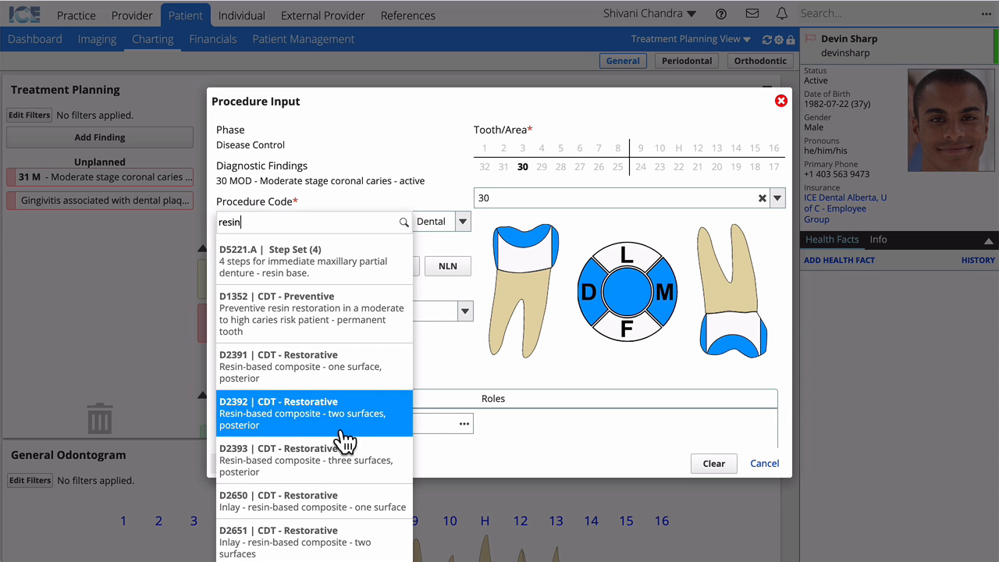
click(320, 456)
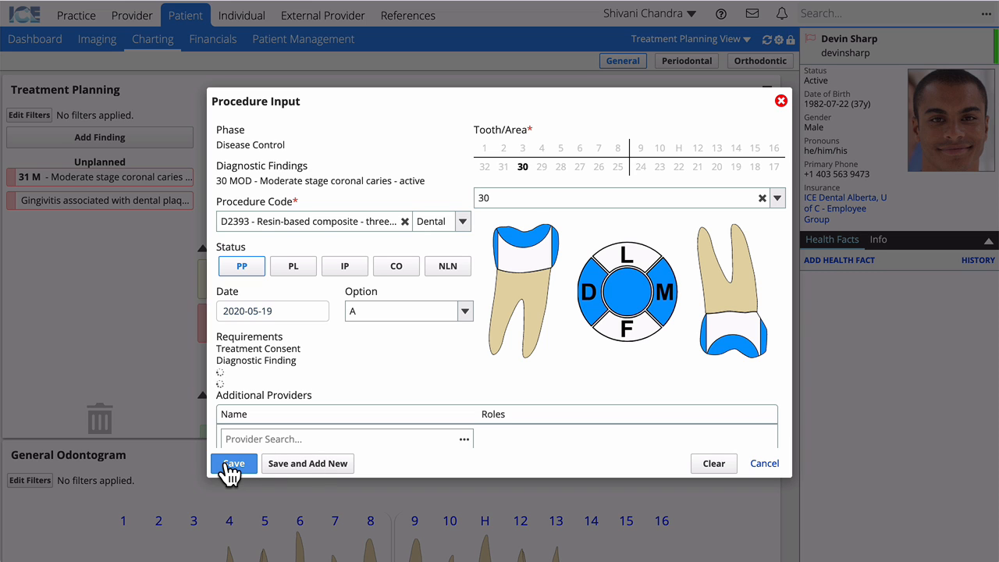
click(275, 463)
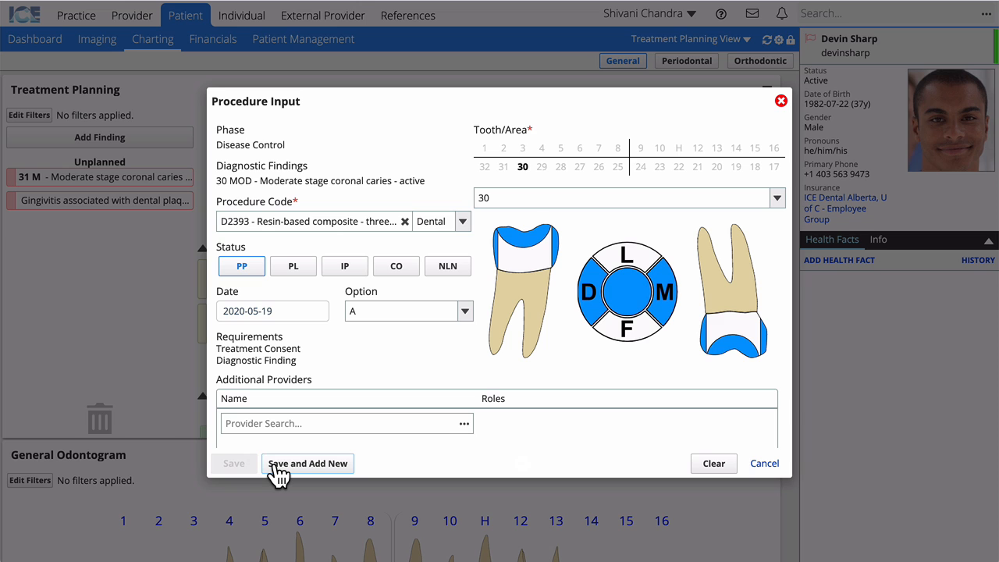
Start an option B procedure for tooth 30 and search procedure code 2740.
click(372, 315)
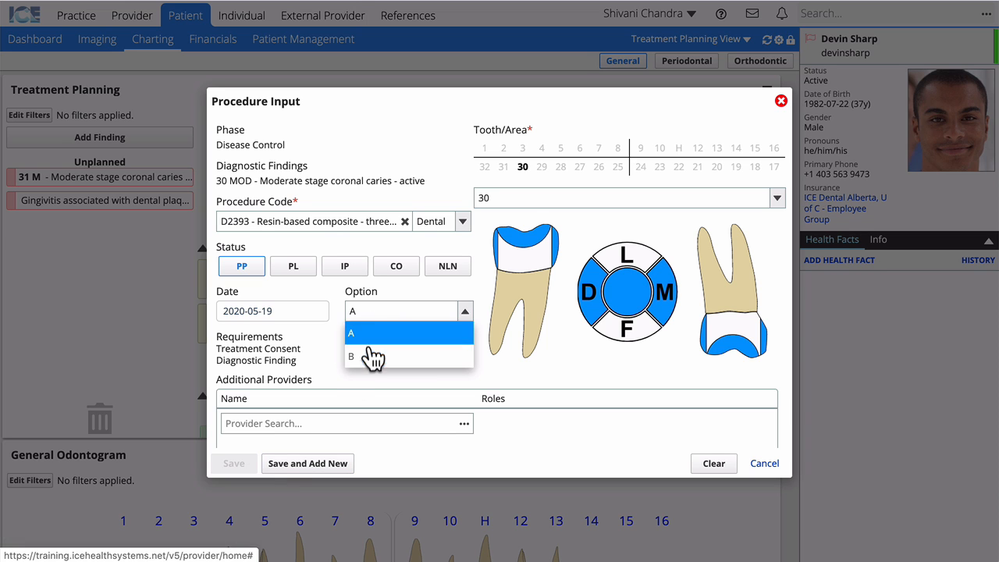
click(372, 358)
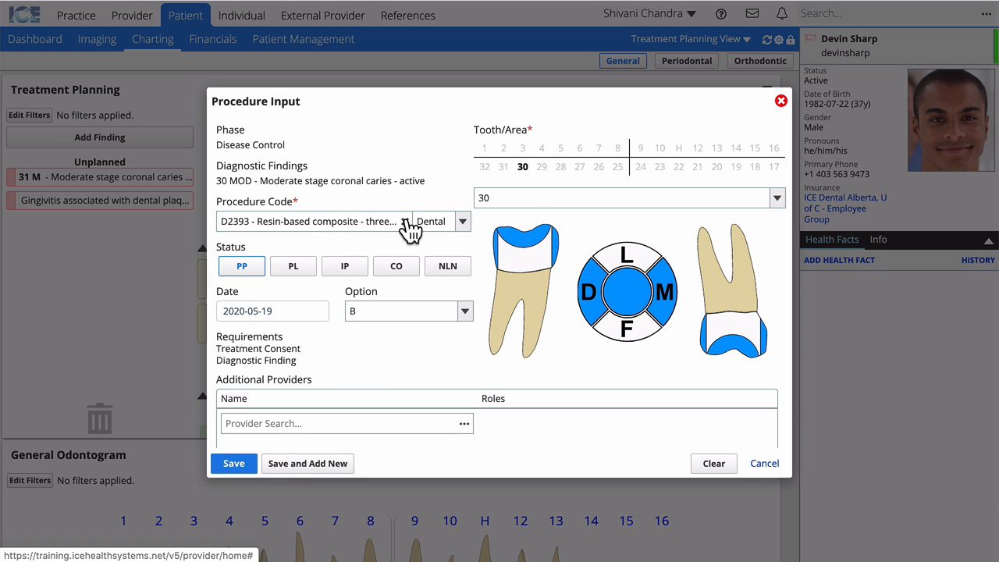
click(404, 222)
click(312, 222)
text(2740)
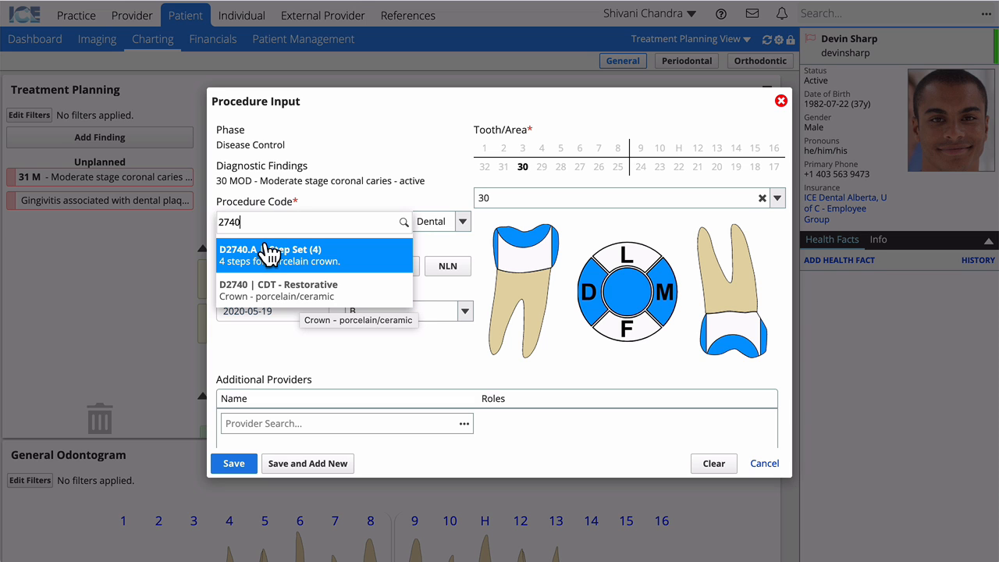
Save the D2740.A porcelain crown step set for tooth 30, marked not a replacement prosthesis.
click(288, 258)
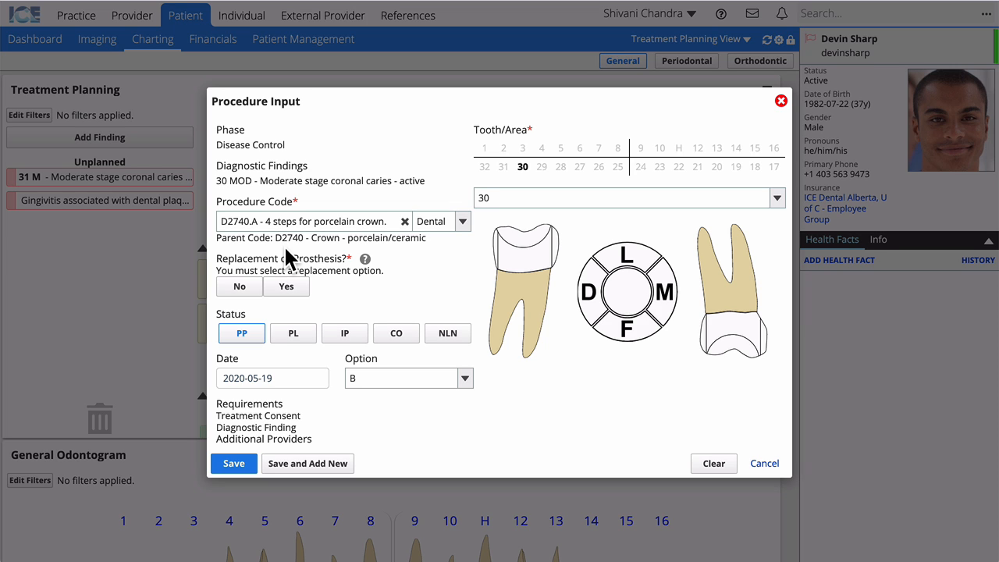
click(237, 284)
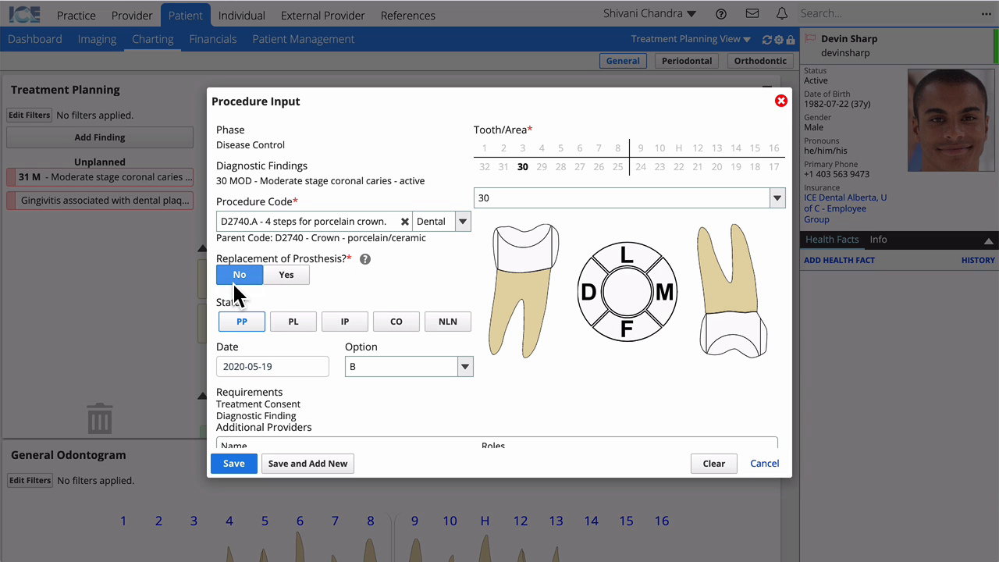
click(235, 463)
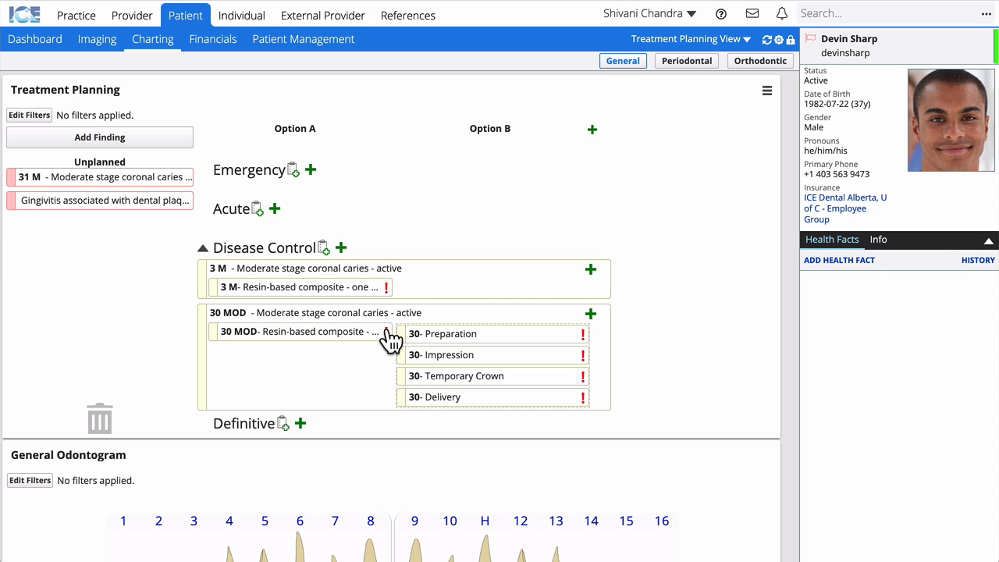
mouse_move(386, 327)
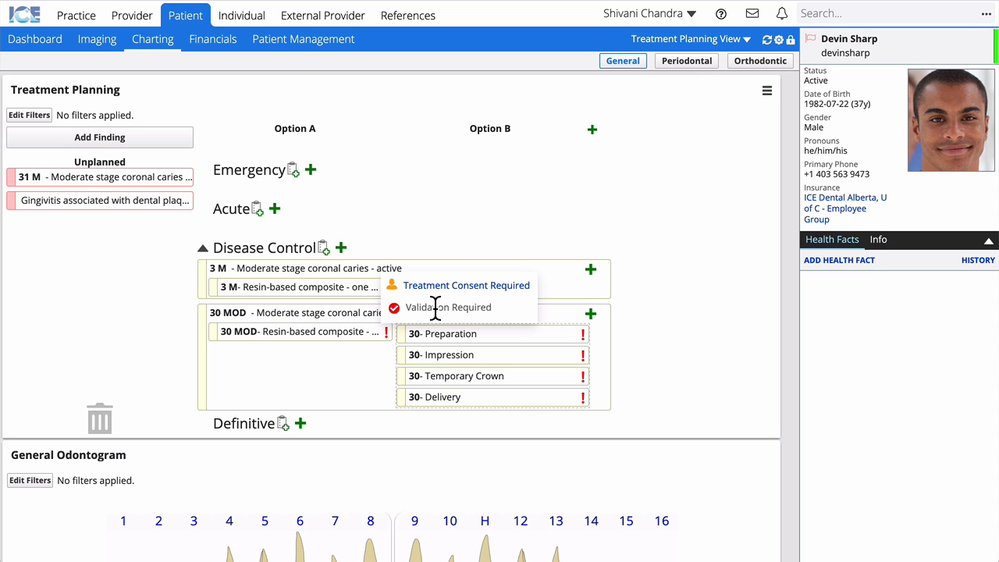
click(477, 287)
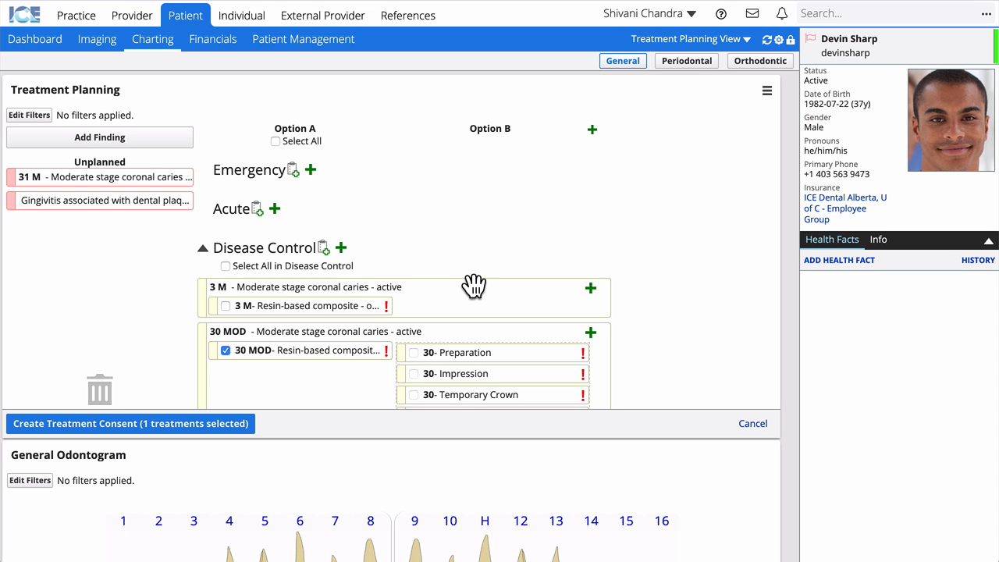
click(754, 425)
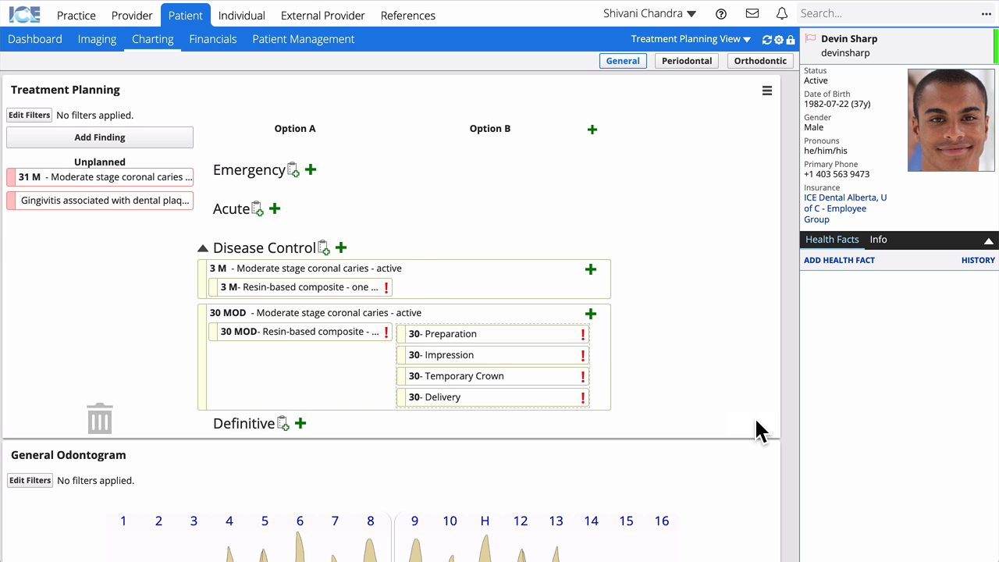
scroll(756, 420, down, 7)
scroll(788, 420, up, 2)
scroll(671, 441, down, 1)
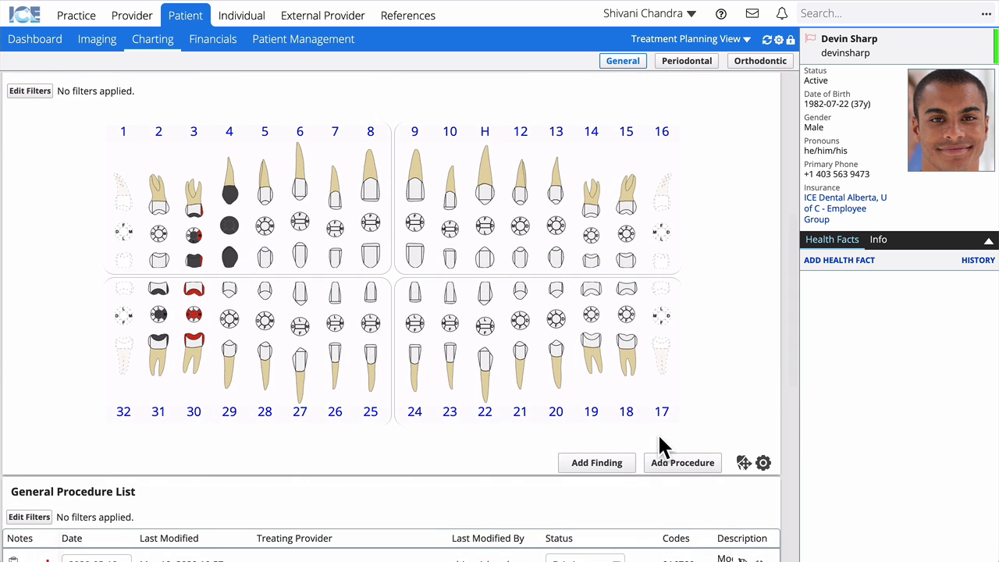
click(670, 462)
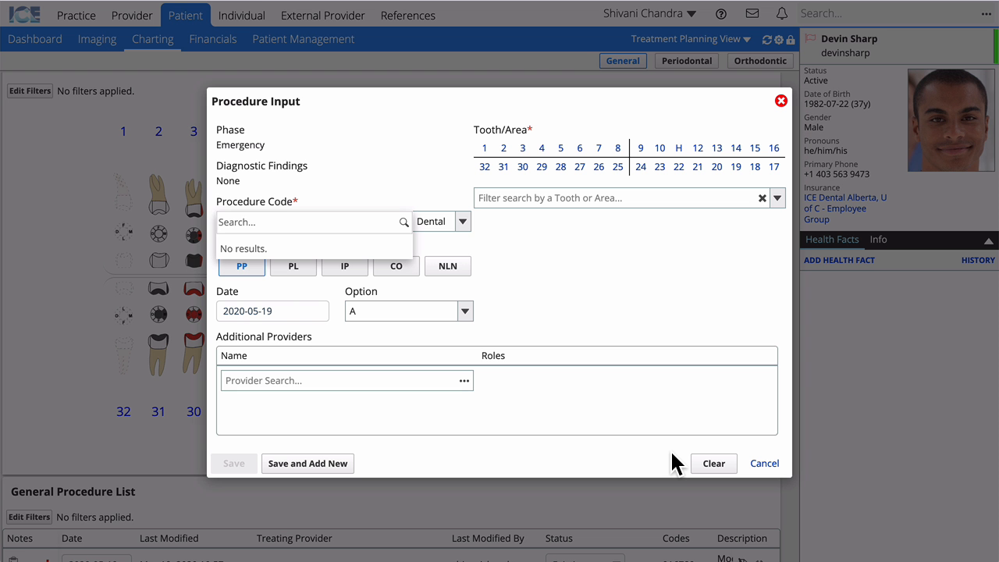
click(767, 463)
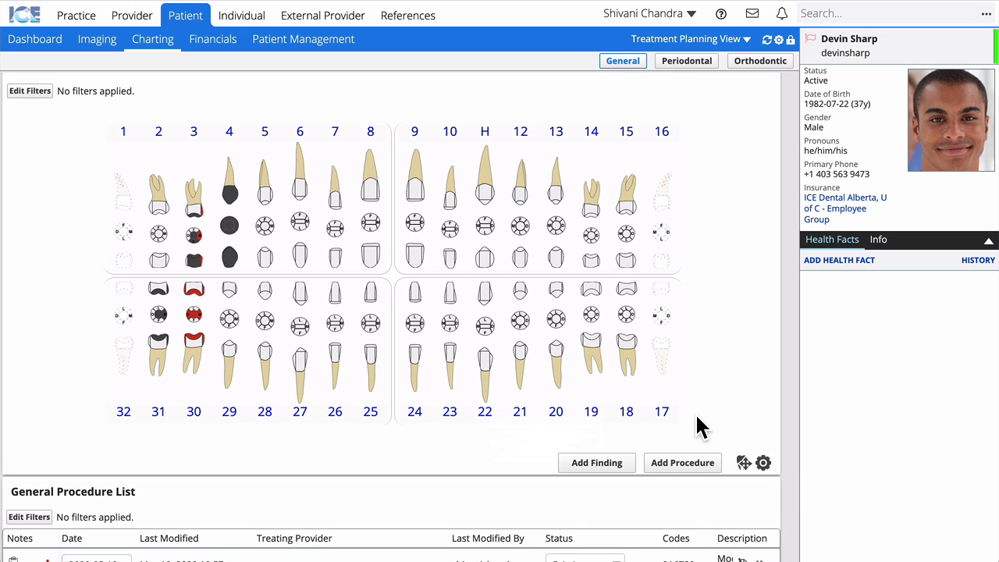
mouse_move(595, 328)
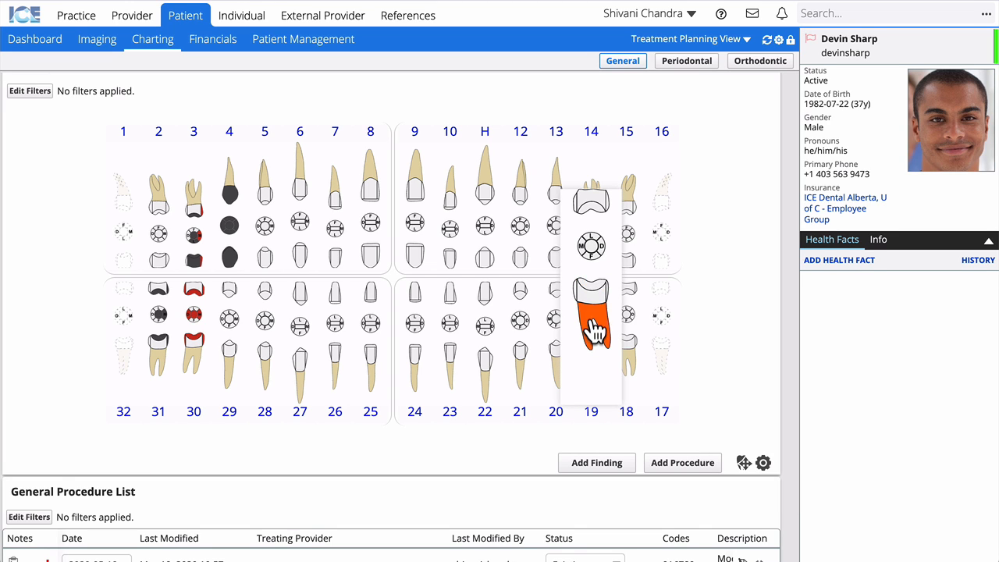
click(592, 248)
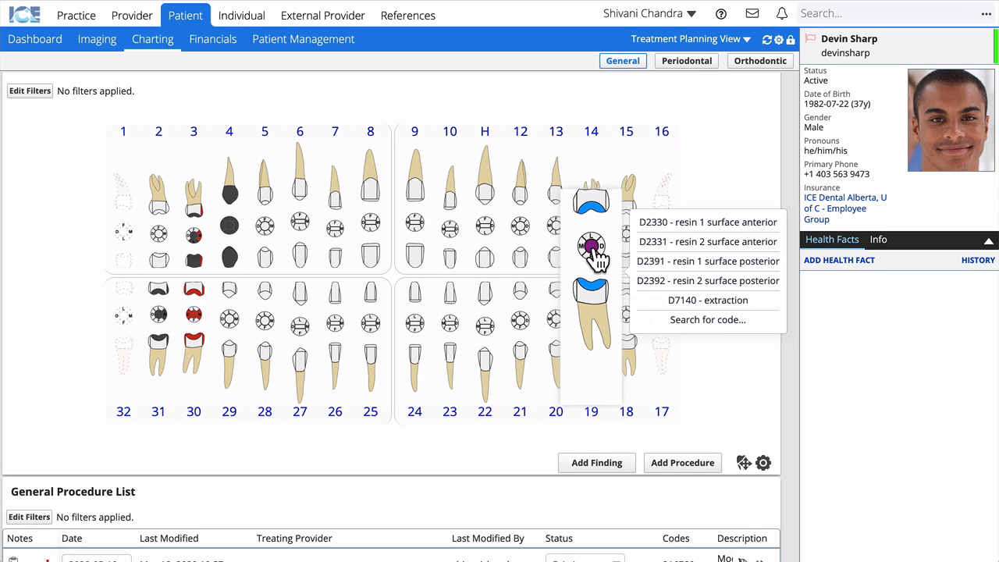
click(685, 223)
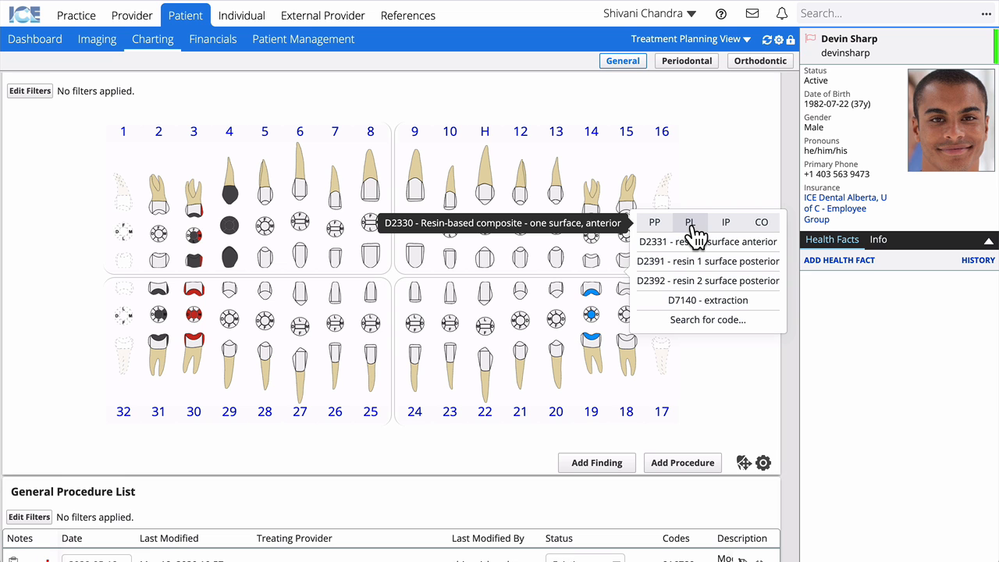
click(708, 319)
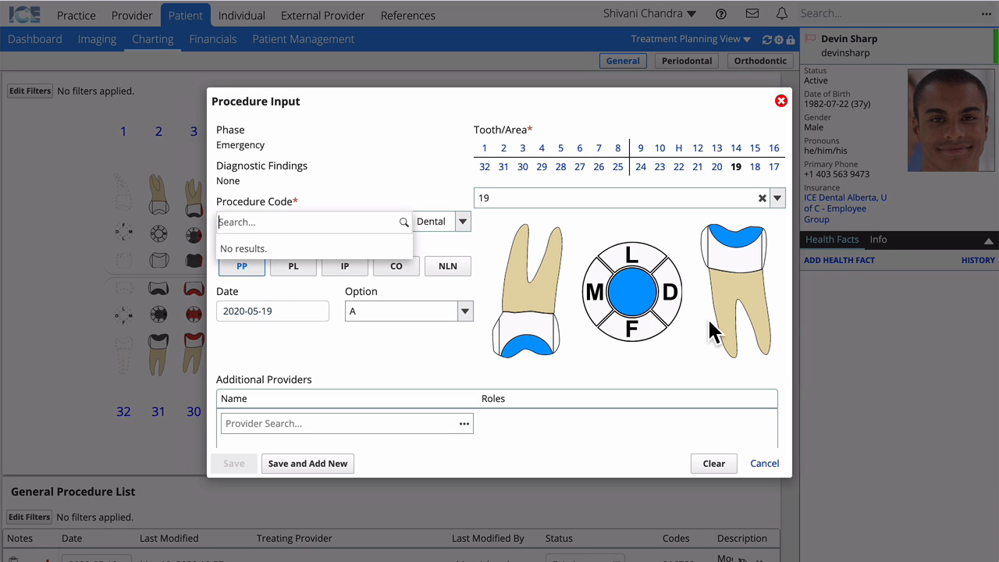
click(765, 473)
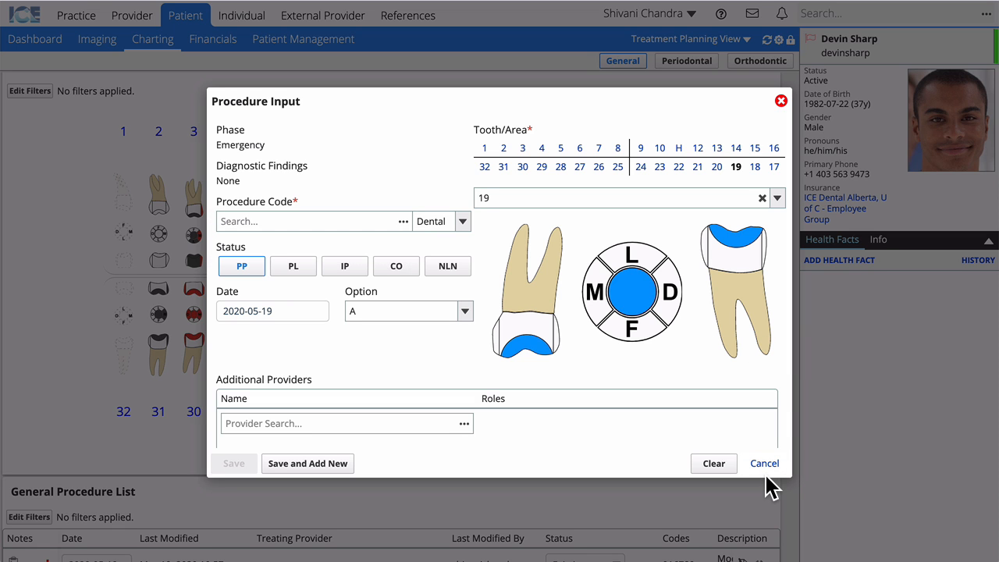
click(763, 463)
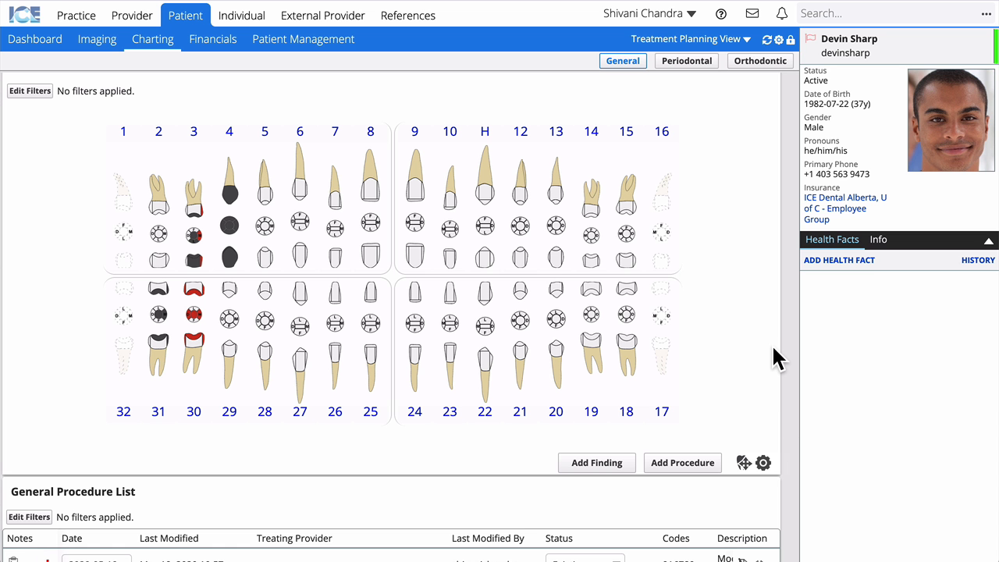
scroll(771, 343, up, 5)
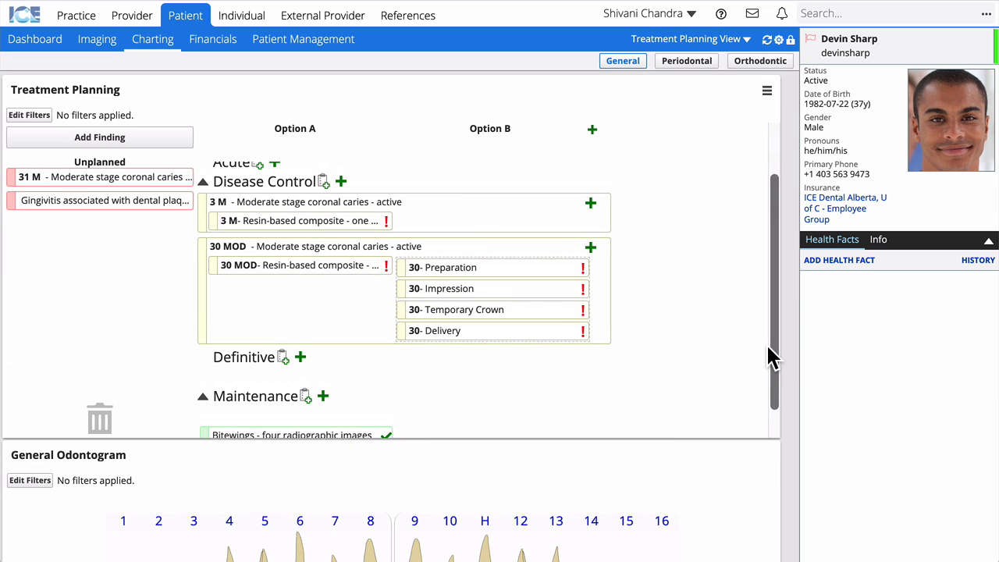
scroll(768, 356, up, 2)
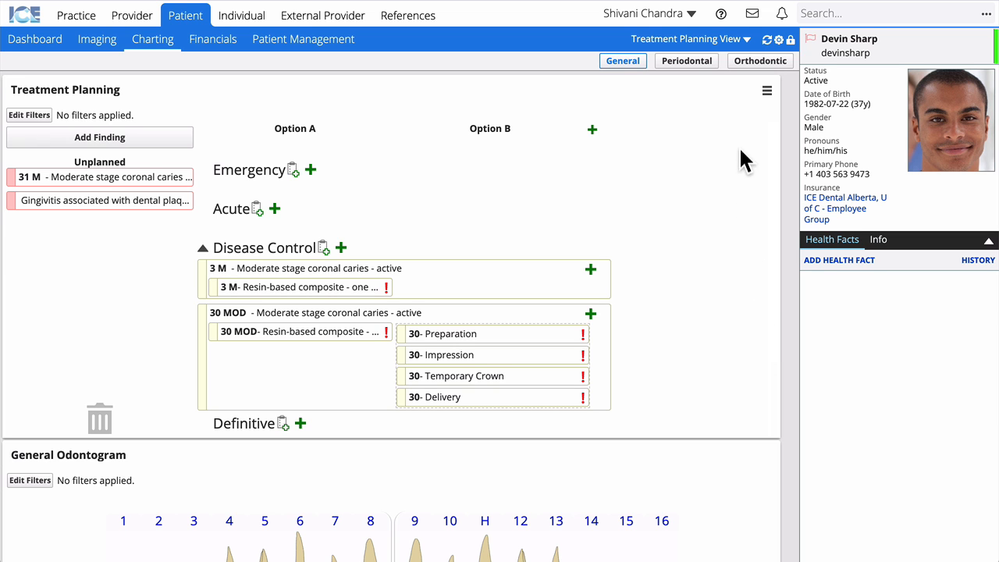
Switch charting to the Appointment Planning View and bring up the Next Visits menu.
click(730, 42)
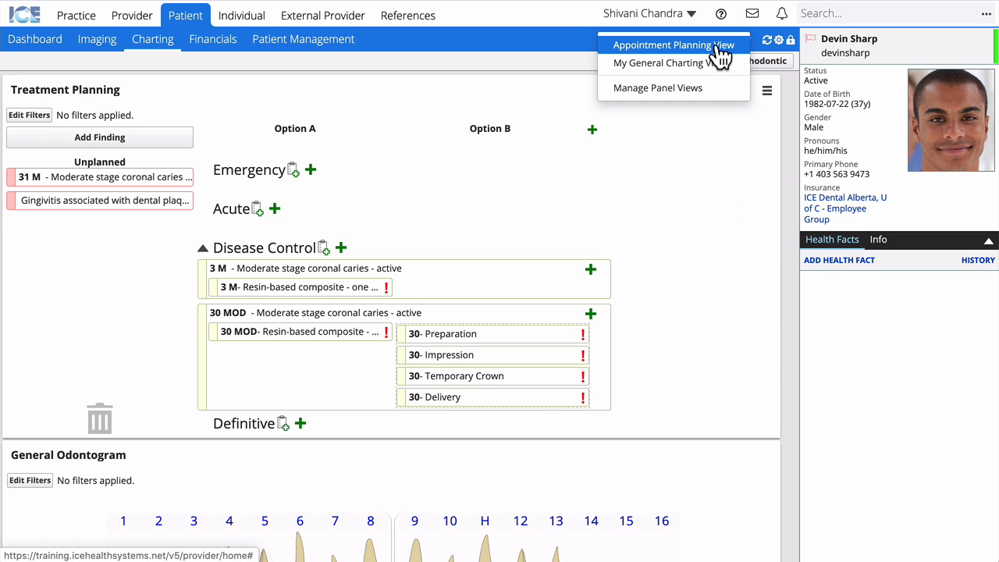
click(721, 46)
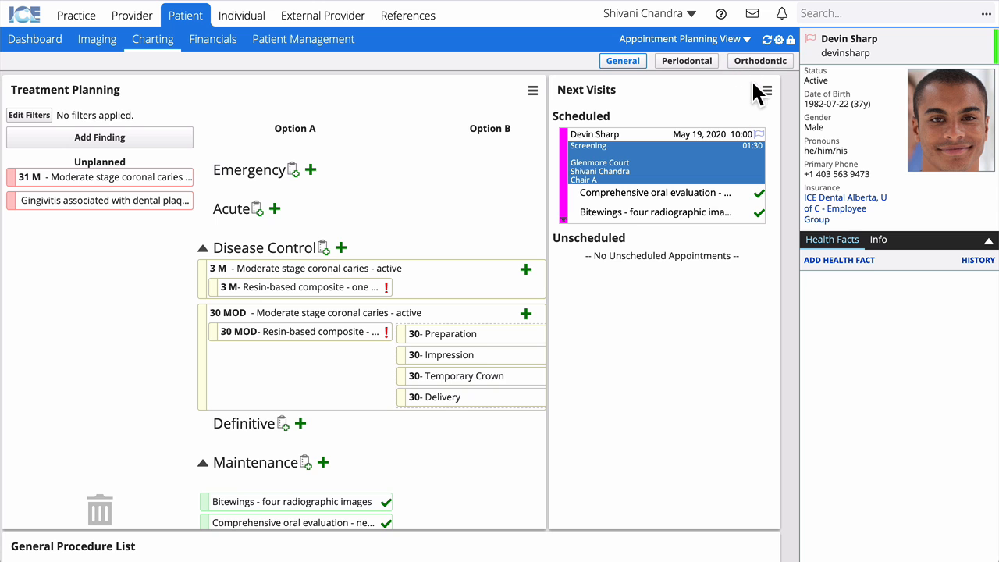
click(766, 91)
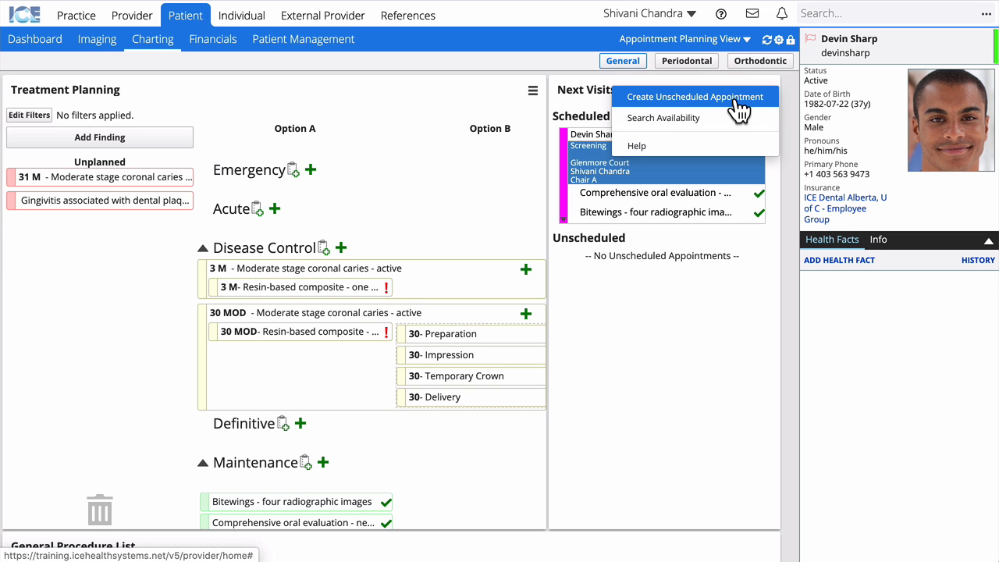
Create and save an unscheduled appointment of type Restoration.
click(738, 111)
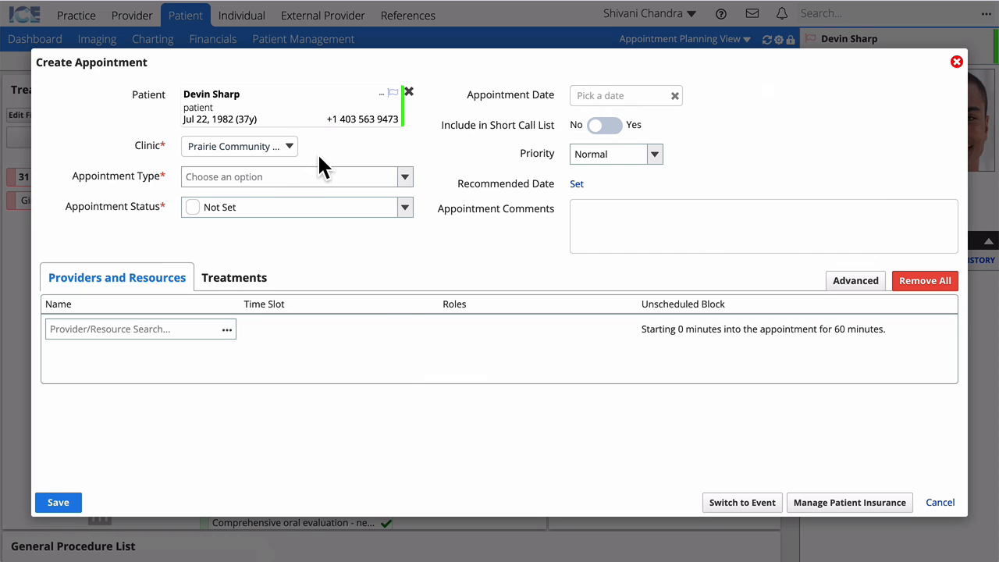
click(291, 177)
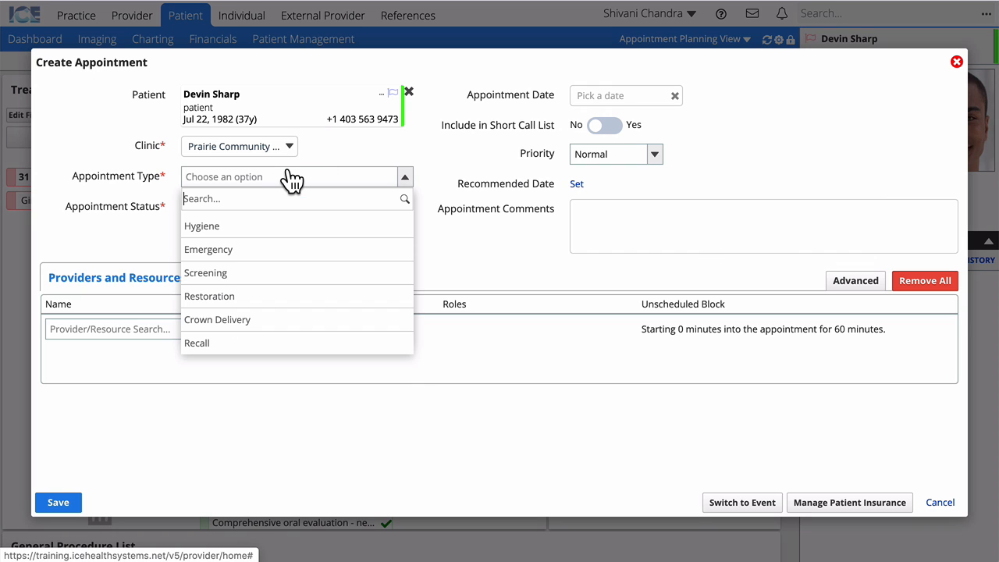
click(262, 297)
click(44, 501)
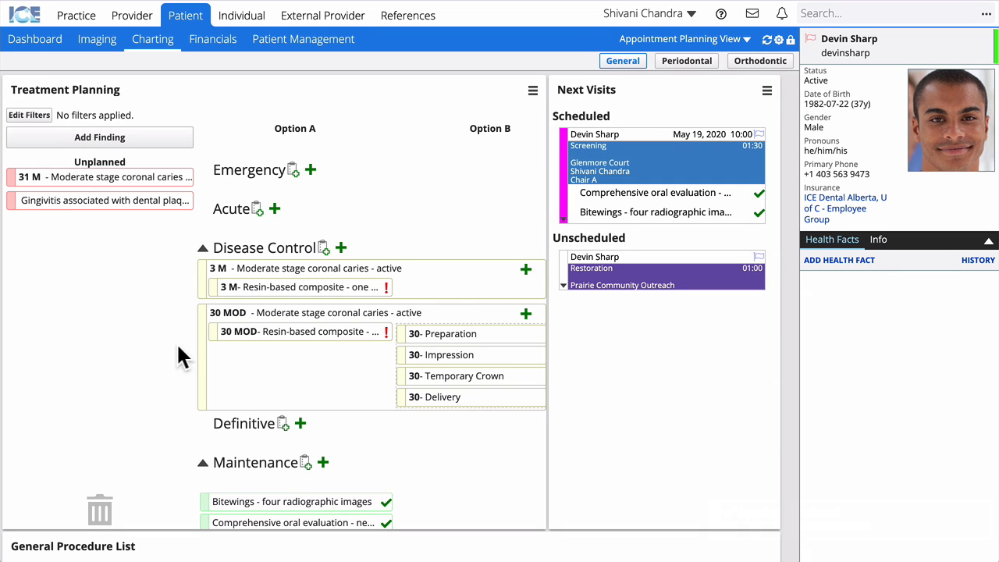
Link 3 M's composite and tooth 30's Preparation, Impression and Temporary Crown steps to the Restoration visit.
drag(301, 287, 652, 277)
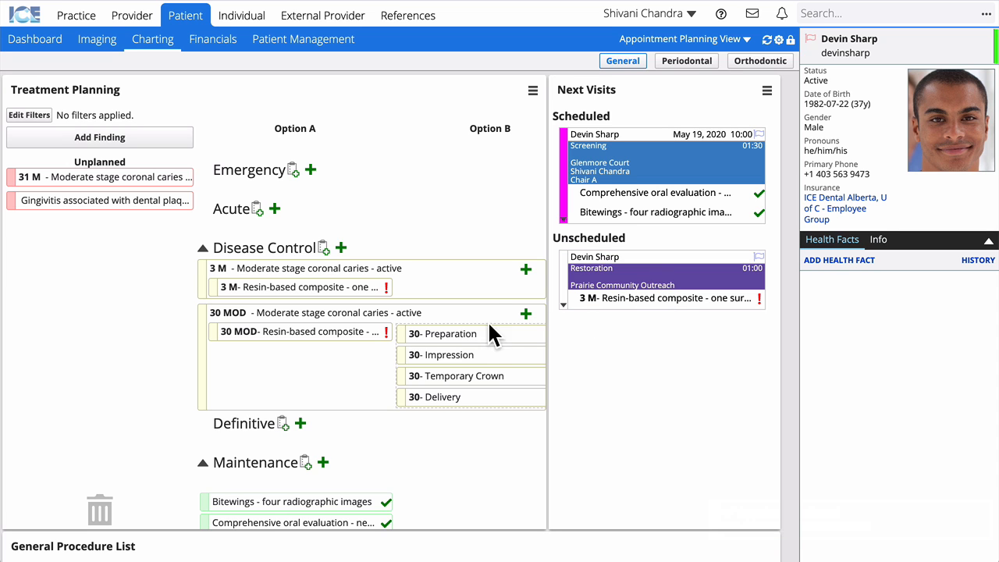
drag(465, 333, 663, 269)
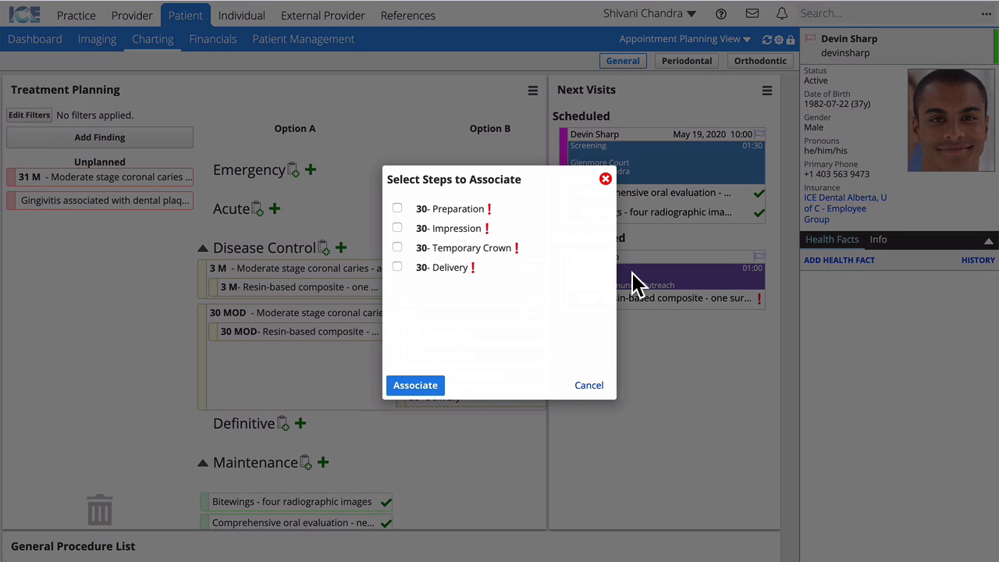
click(396, 208)
click(397, 228)
click(439, 388)
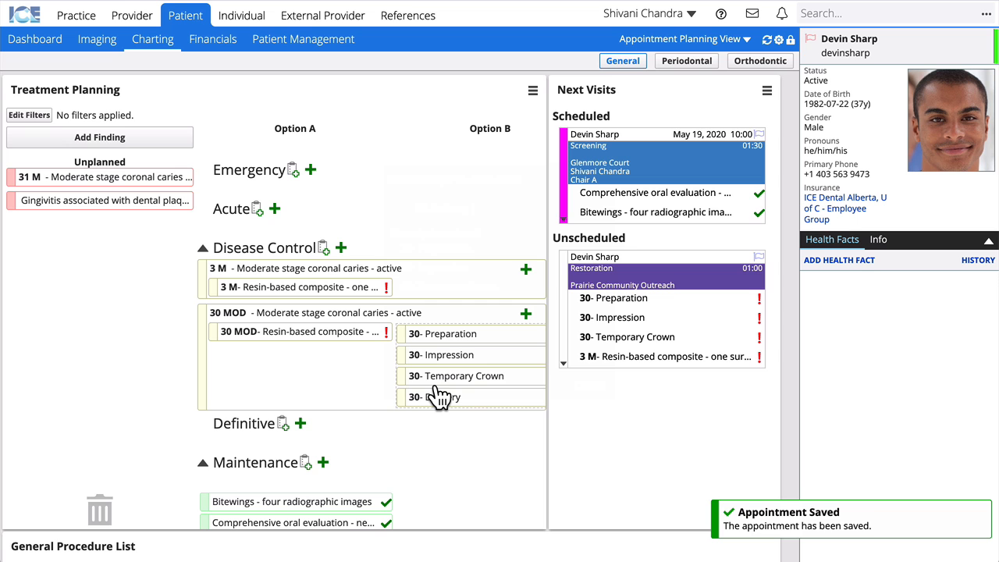
click(766, 90)
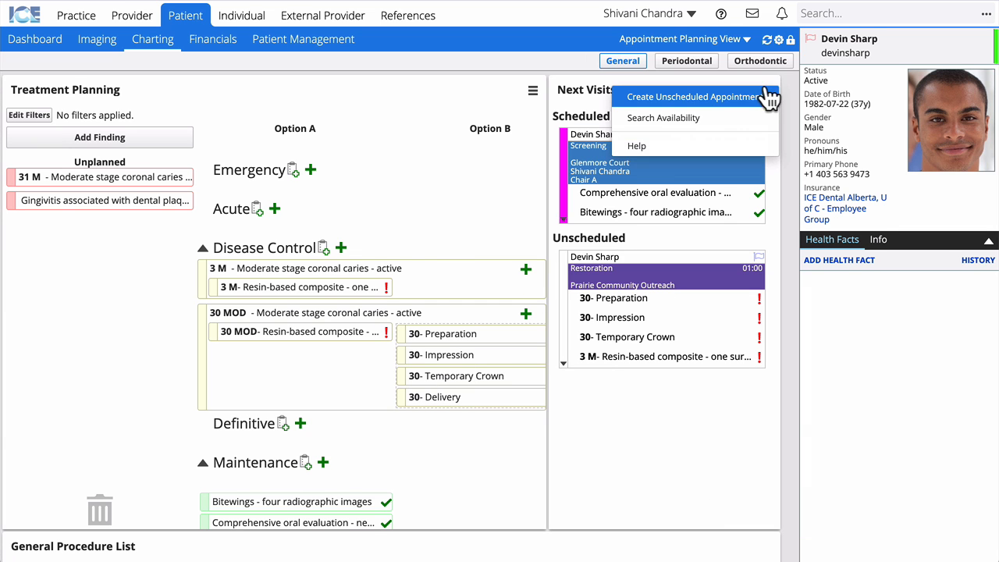
Create and save a second unscheduled appointment of type Crown Delivery.
click(748, 97)
click(232, 178)
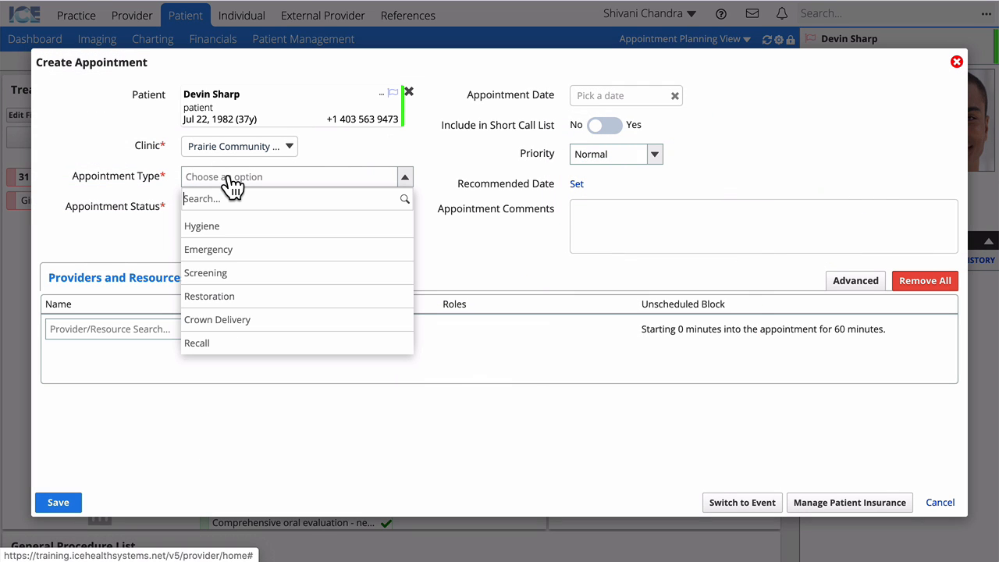
click(227, 321)
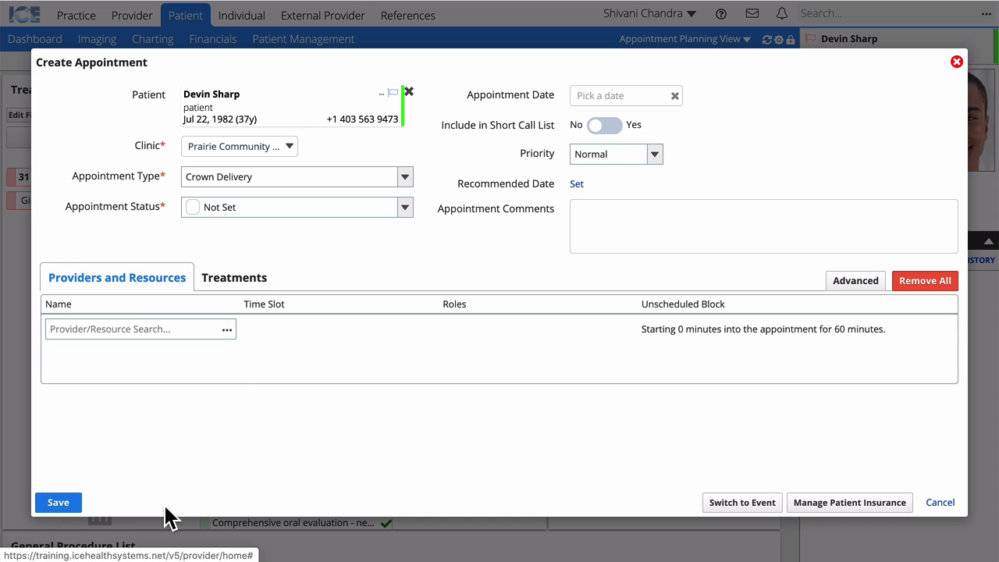
click(56, 503)
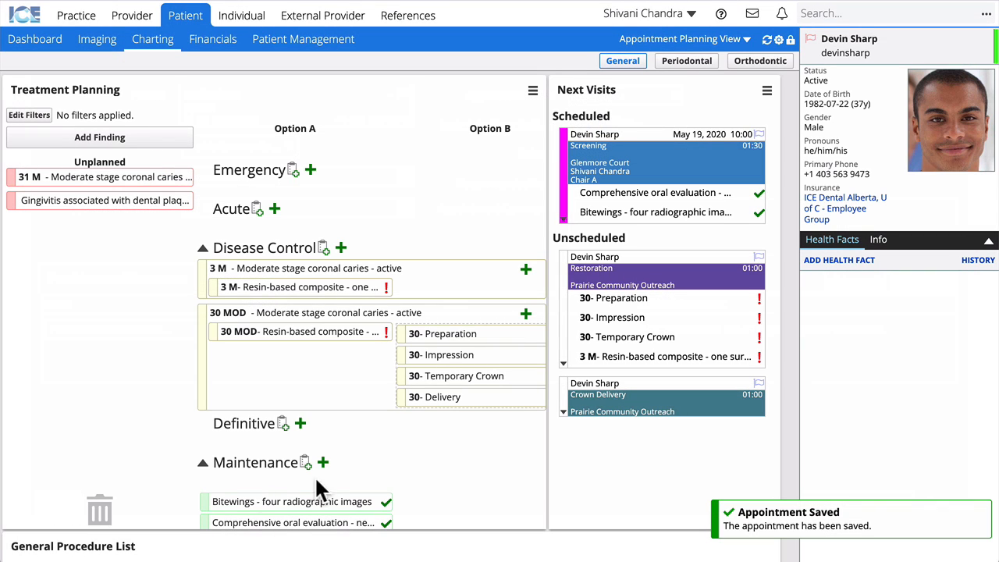
Link tooth 30's Delivery step to the Crown Delivery visit.
drag(441, 382, 624, 407)
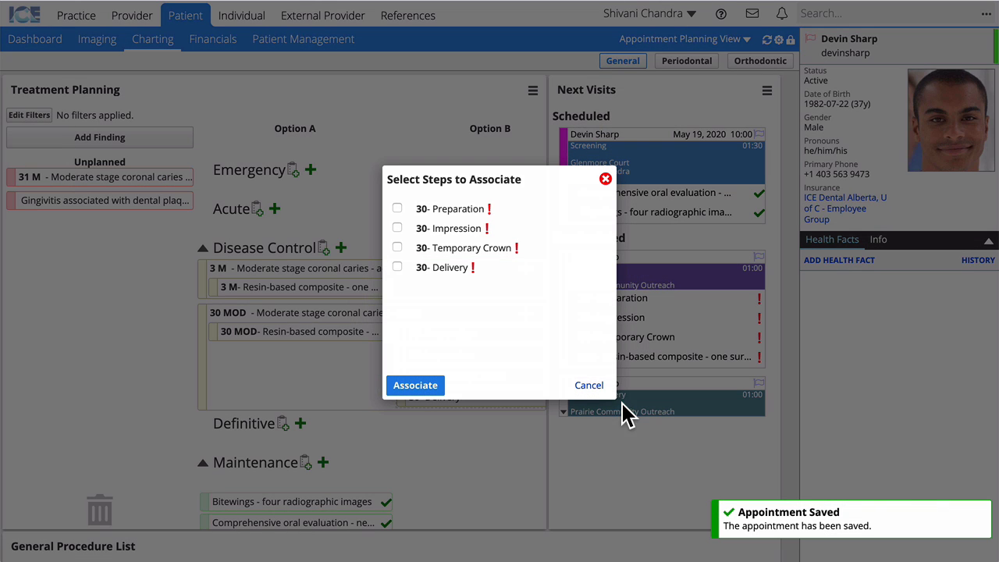
click(397, 267)
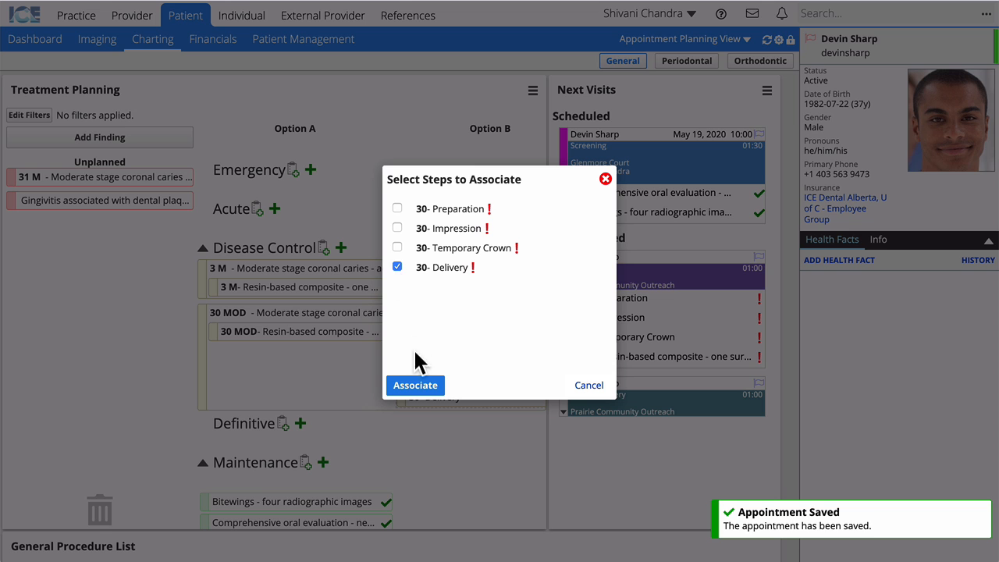
click(415, 385)
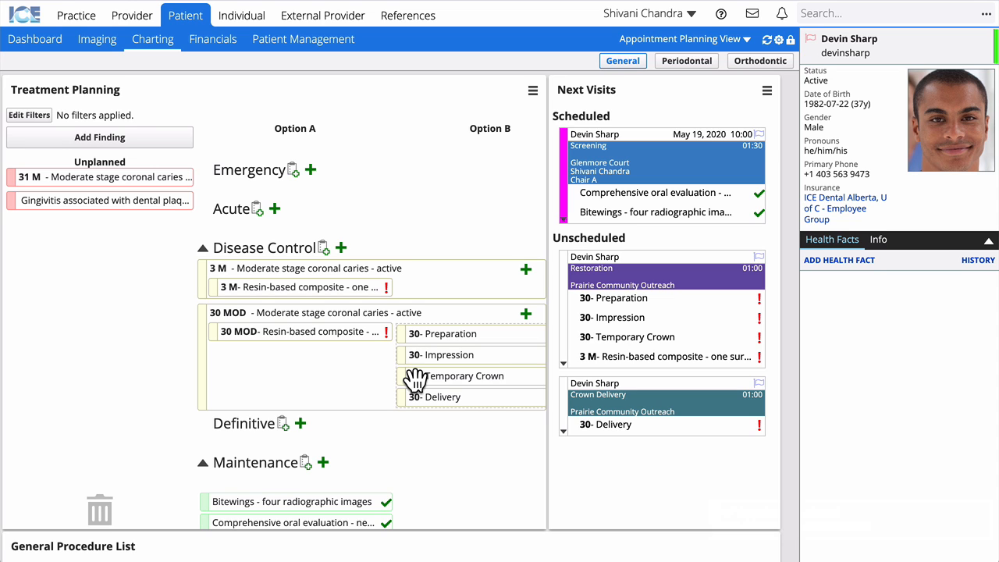
Set the bitewings and comprehensive oral evaluation to CO, and mark the screening visit Completed.
click(273, 490)
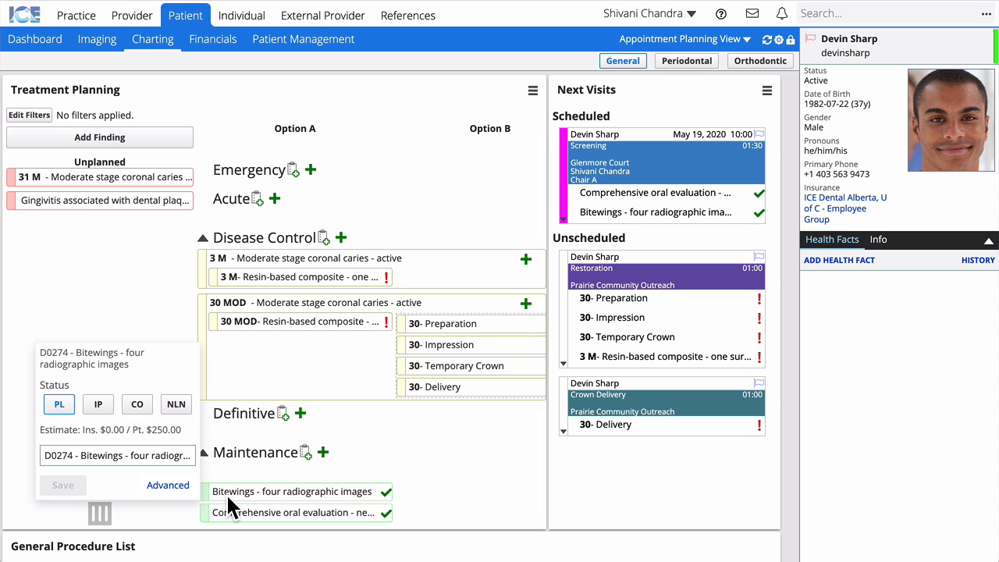
click(136, 403)
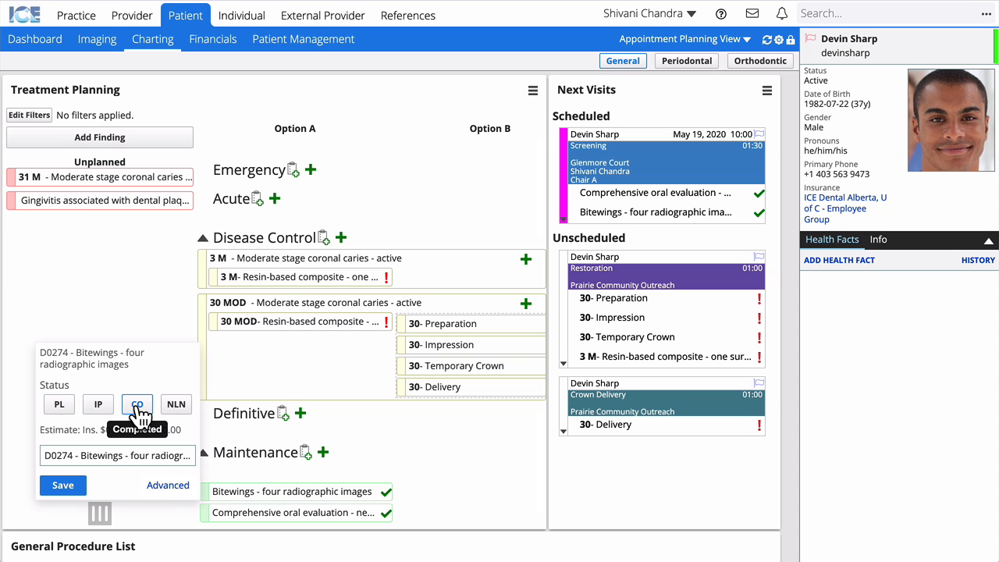
click(68, 488)
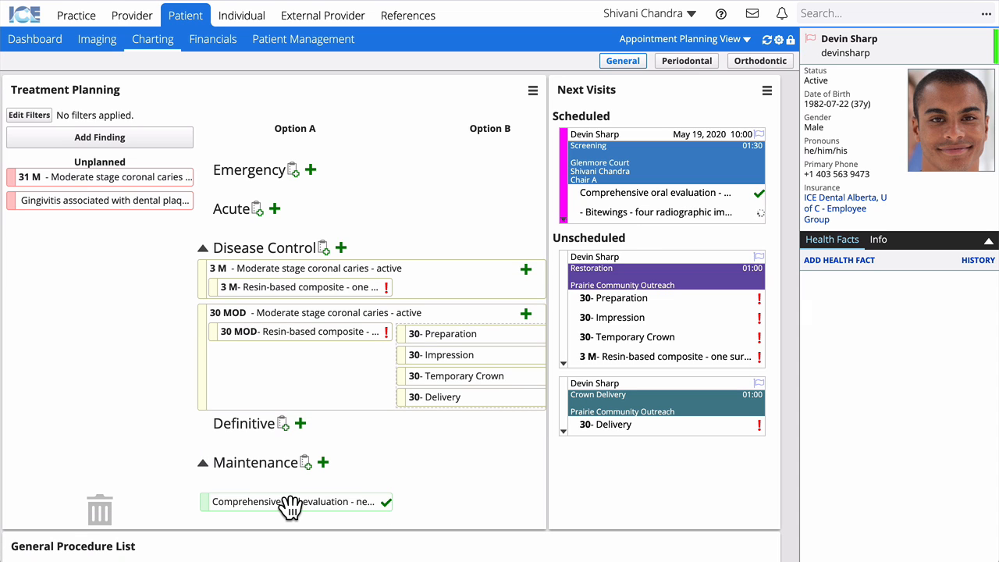
click(286, 502)
click(135, 415)
click(81, 495)
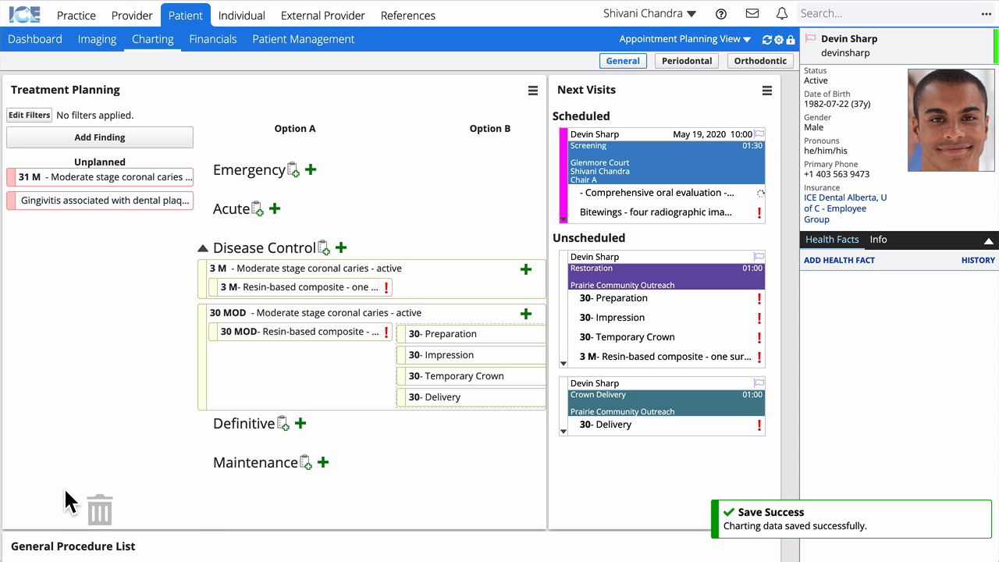
click(564, 219)
click(607, 283)
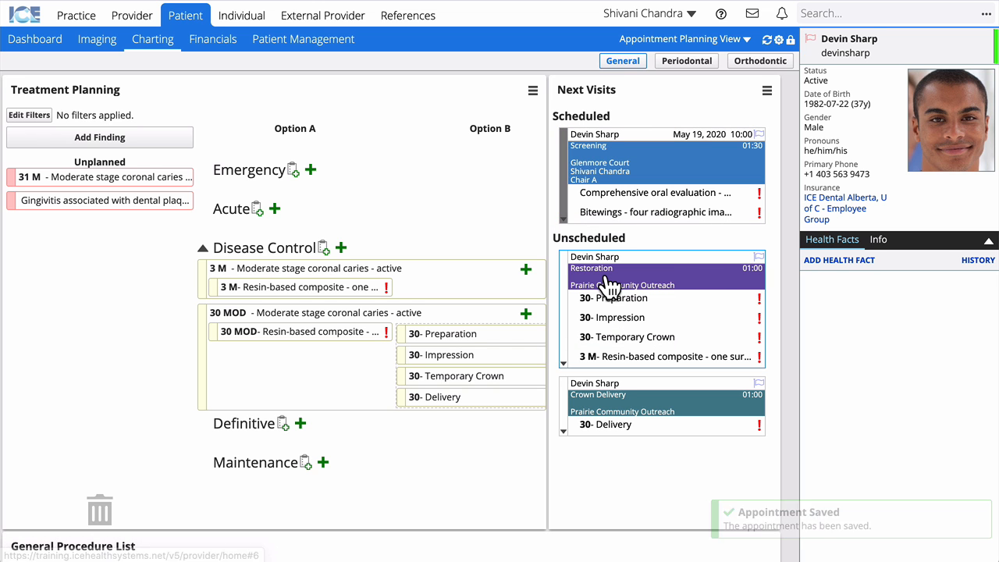
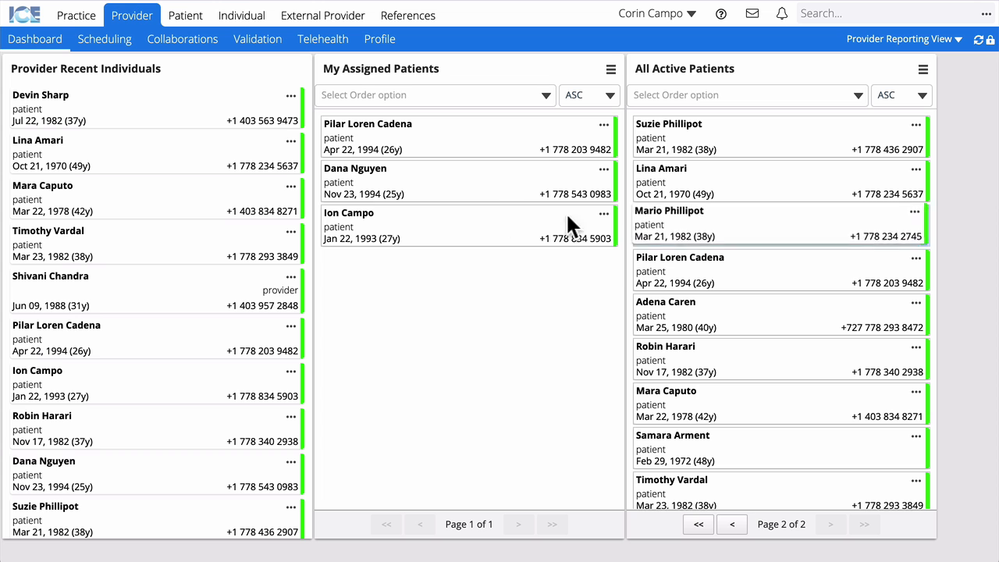
Open the recently viewed patient's record from Provider Recent Individuals.
click(62, 110)
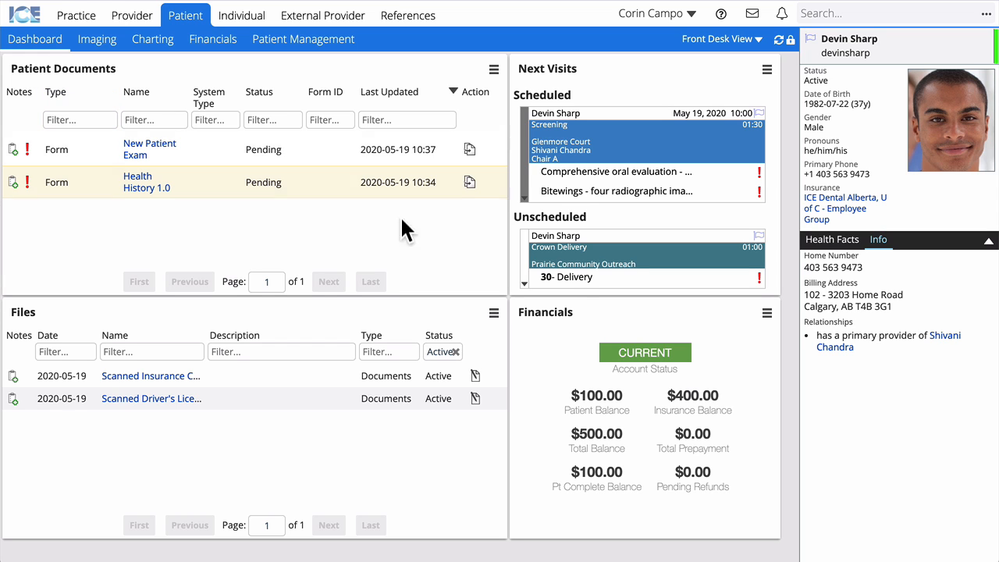
Start a new payment applied to Local Clinic Group at Glenmore Court.
click(767, 314)
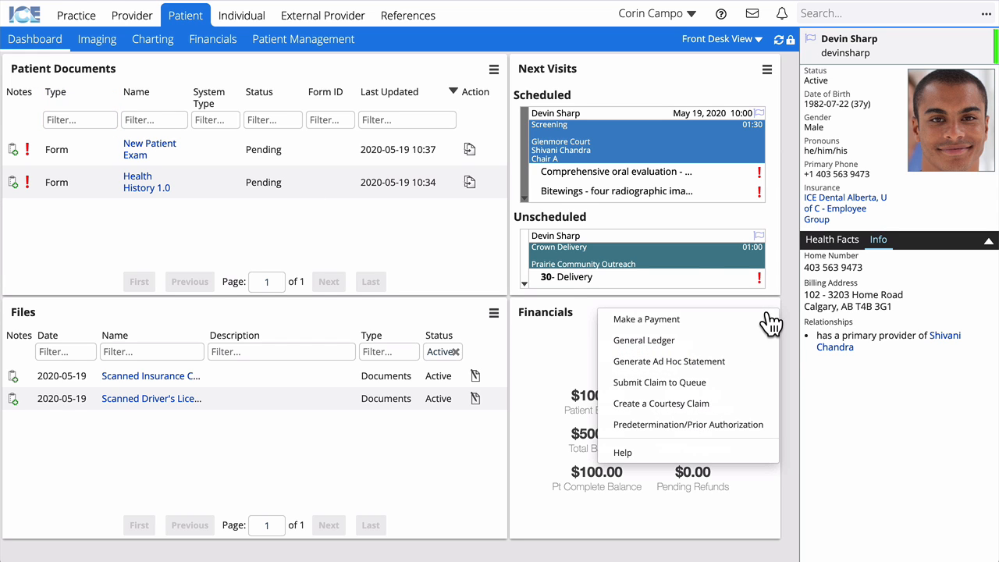
click(724, 319)
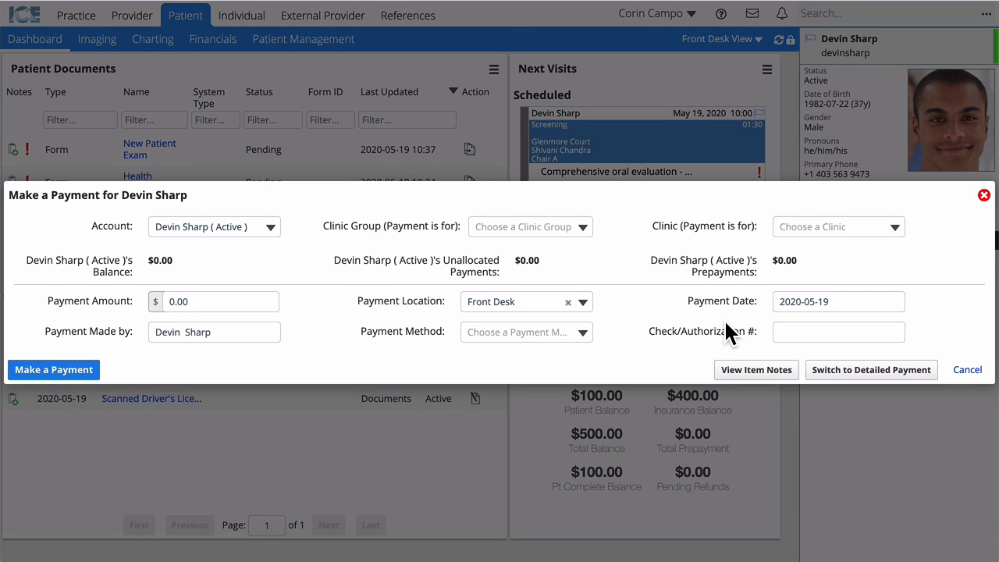
click(538, 236)
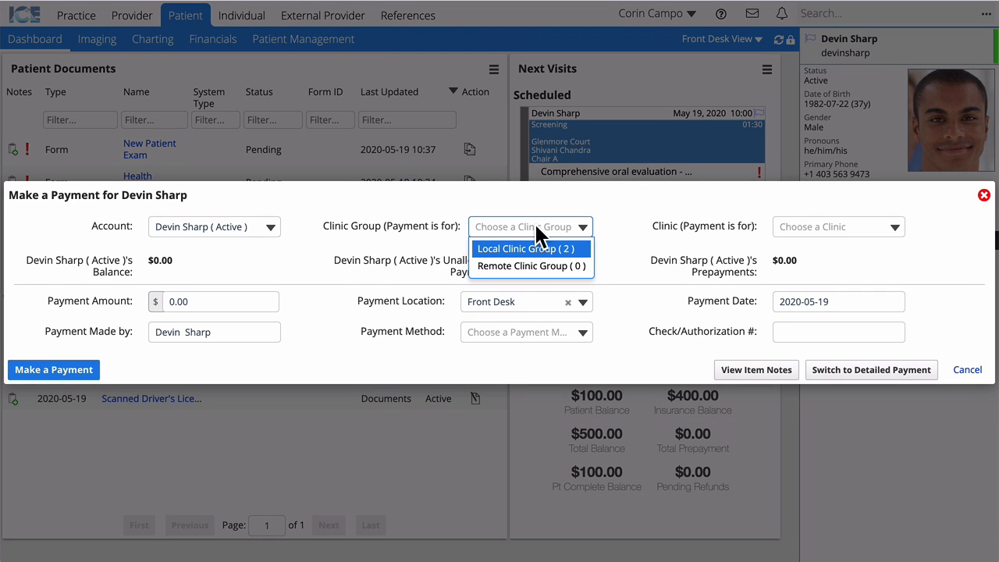
click(536, 250)
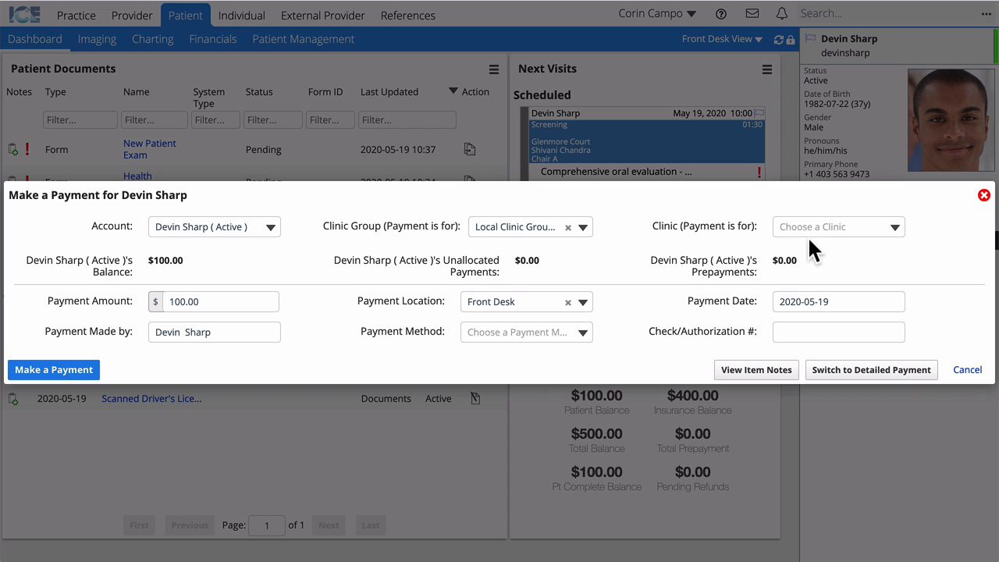
click(809, 226)
click(824, 250)
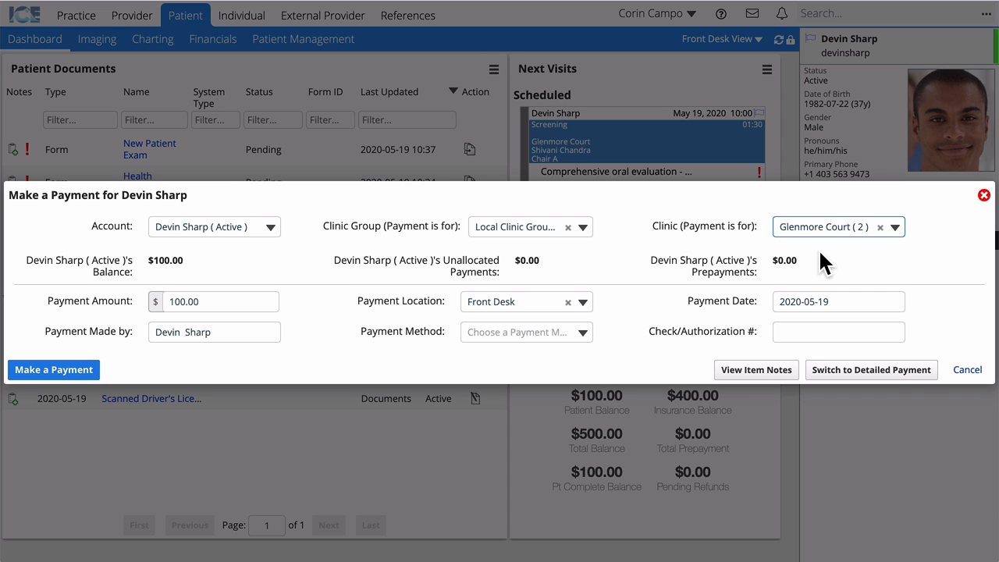
Enter a $50 cash payment from the patient and save it.
double_click(233, 301)
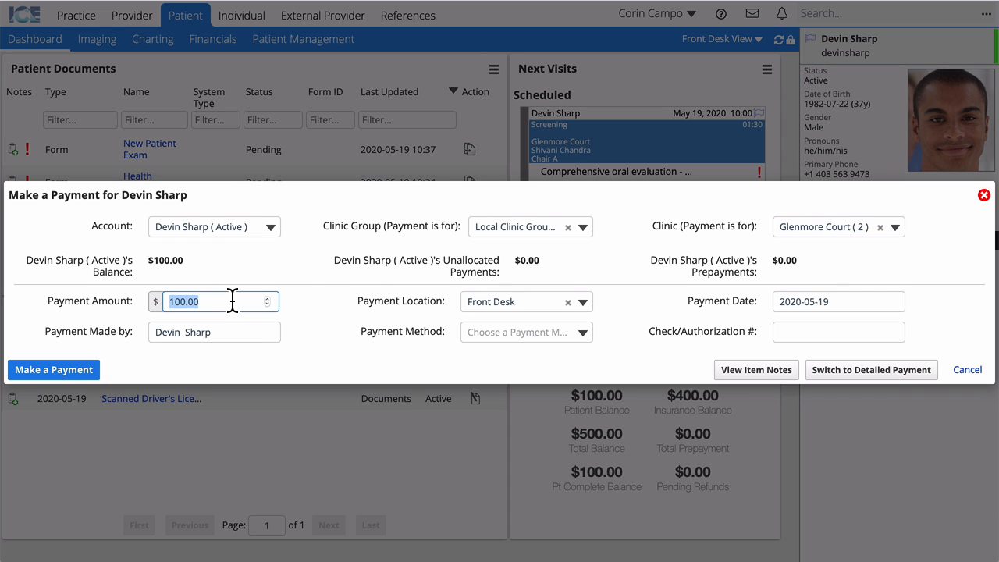
text(50)
key(Tab)
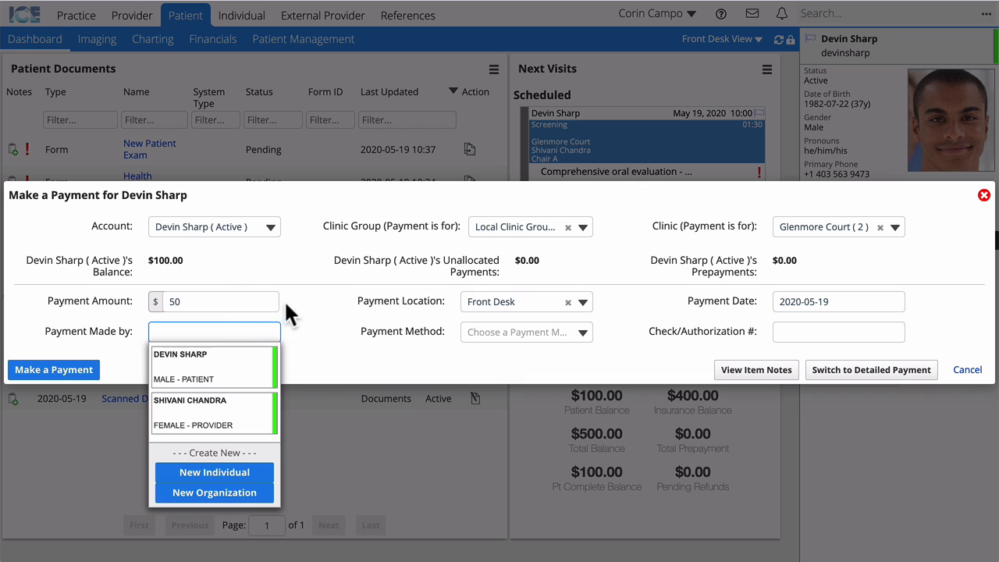
click(316, 335)
click(507, 332)
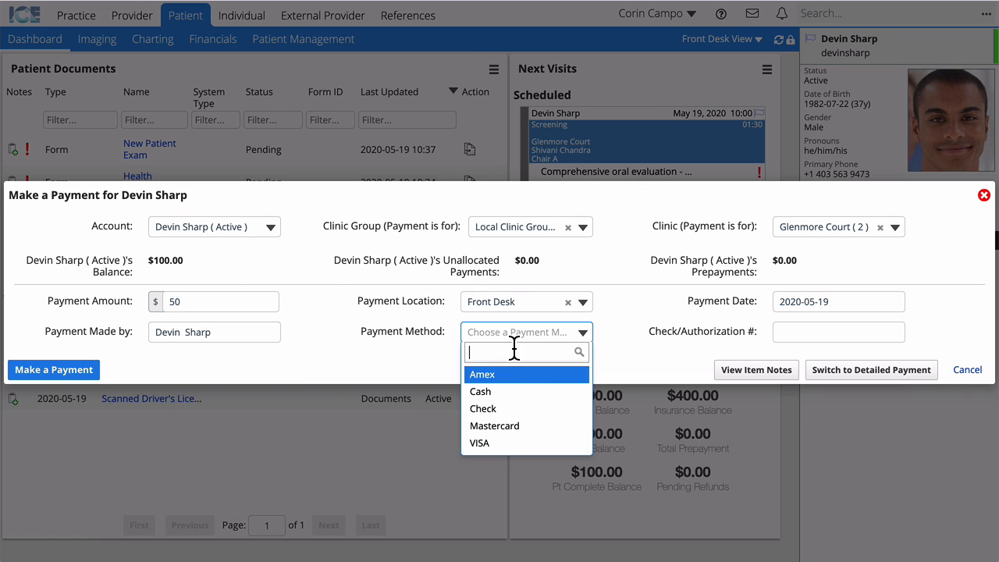
click(515, 392)
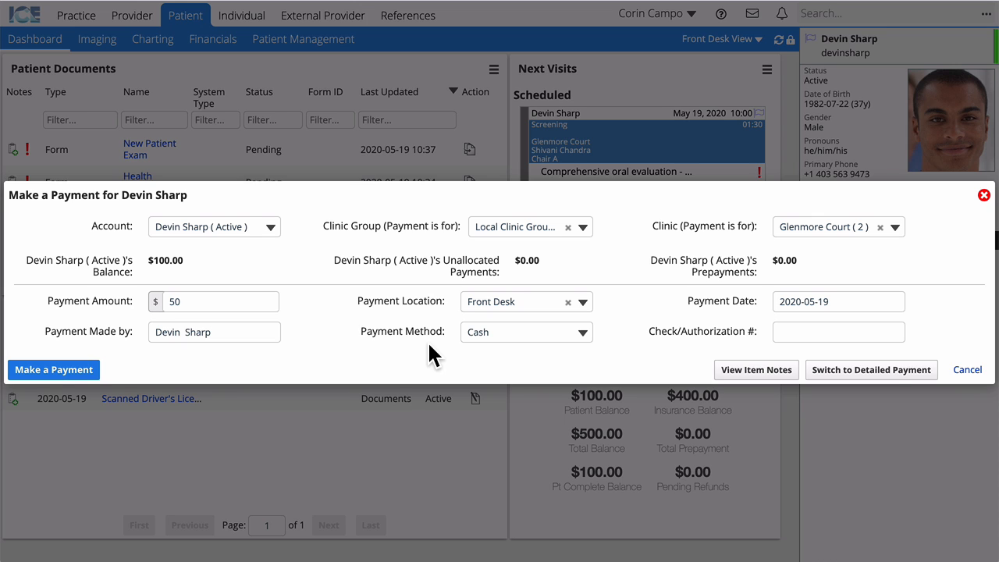
click(49, 373)
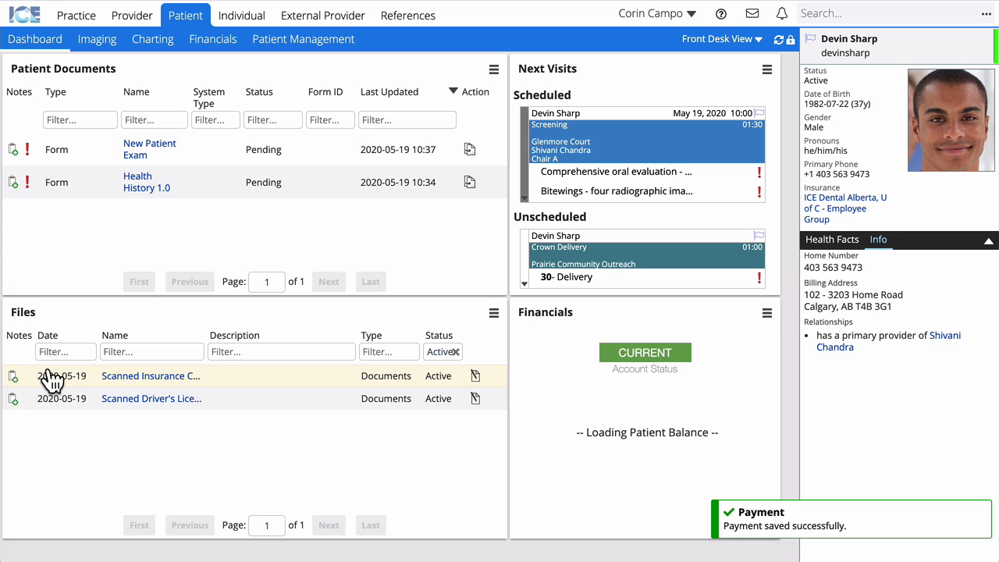
mouse_move(51, 380)
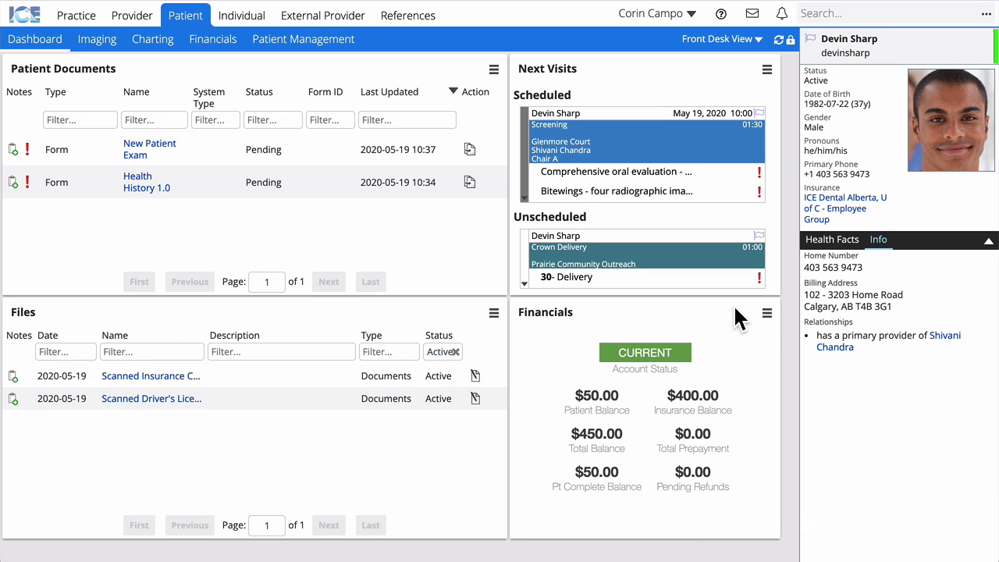
Generate an ad hoc Local Clinic Group statement from 2020-05-19, review it, and close it.
click(767, 312)
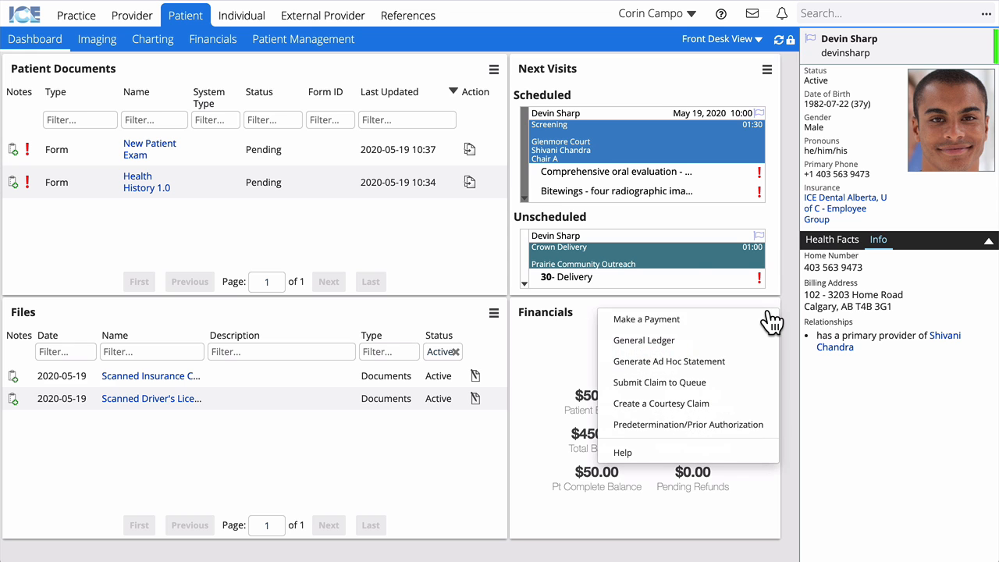
click(745, 370)
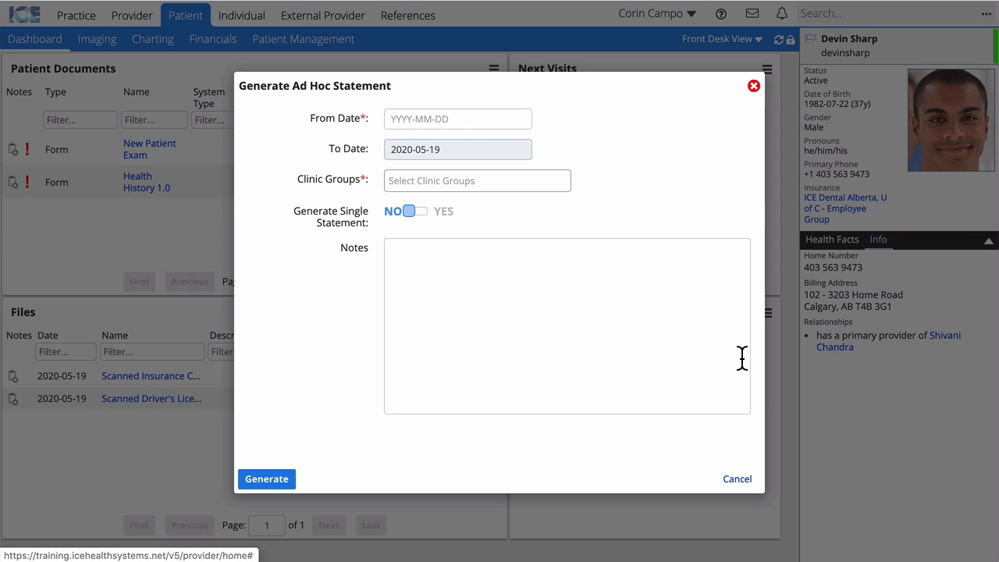
click(439, 124)
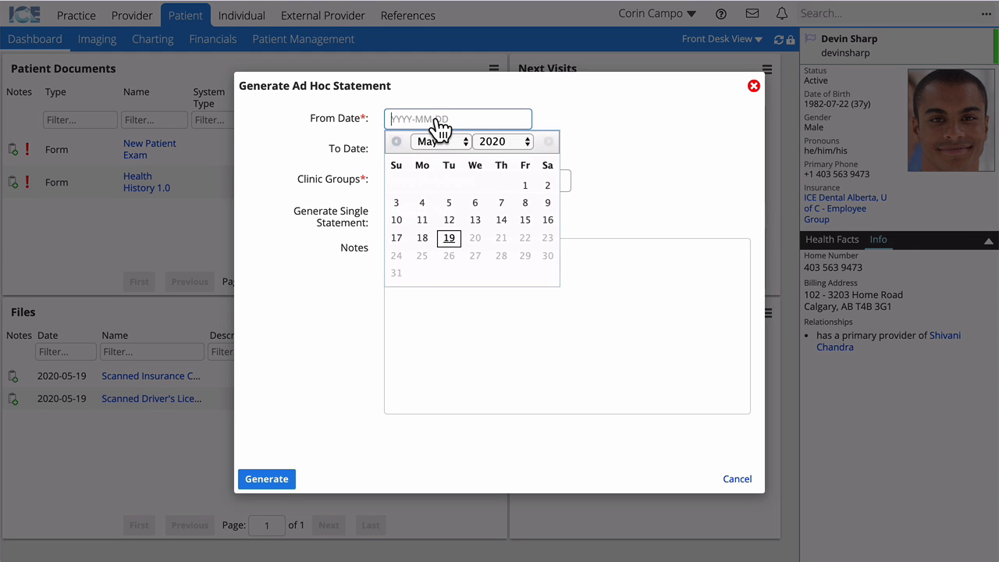
click(447, 238)
click(406, 180)
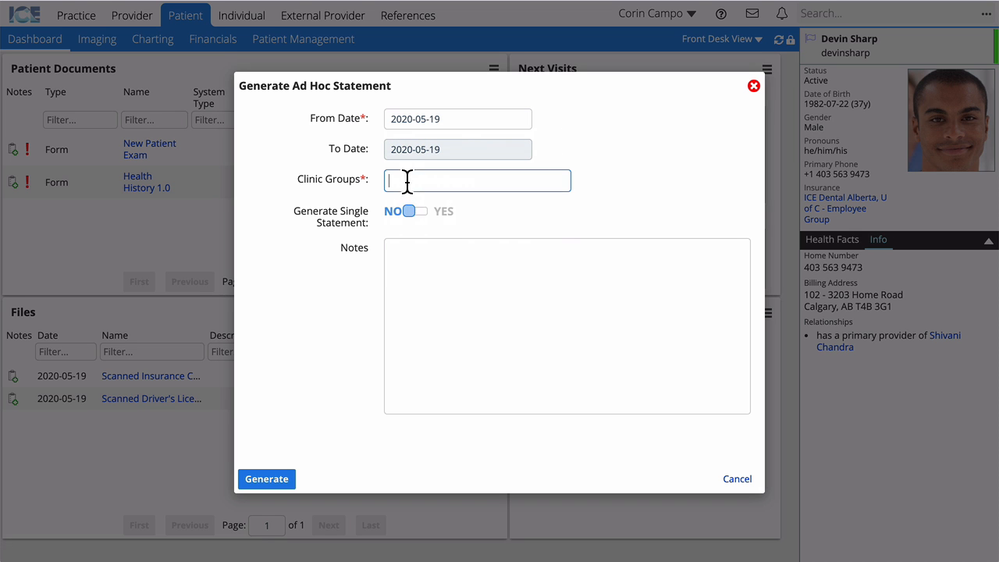
click(418, 203)
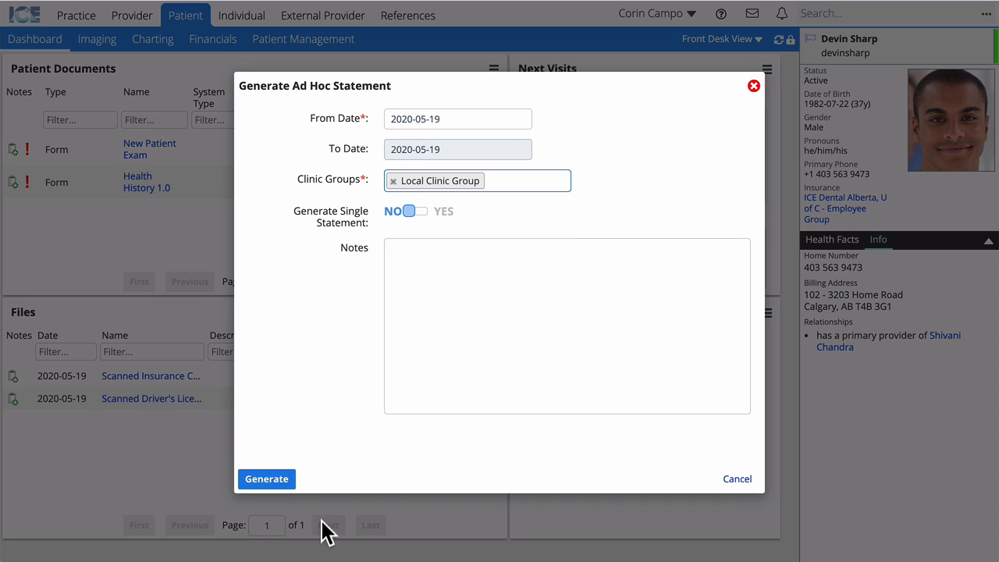
click(266, 478)
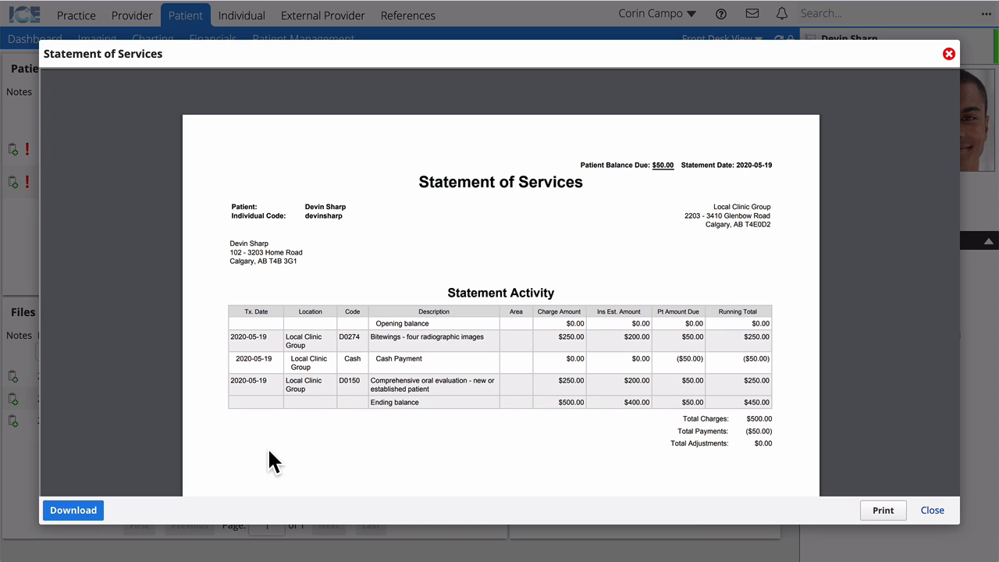
scroll(349, 433, down, 5)
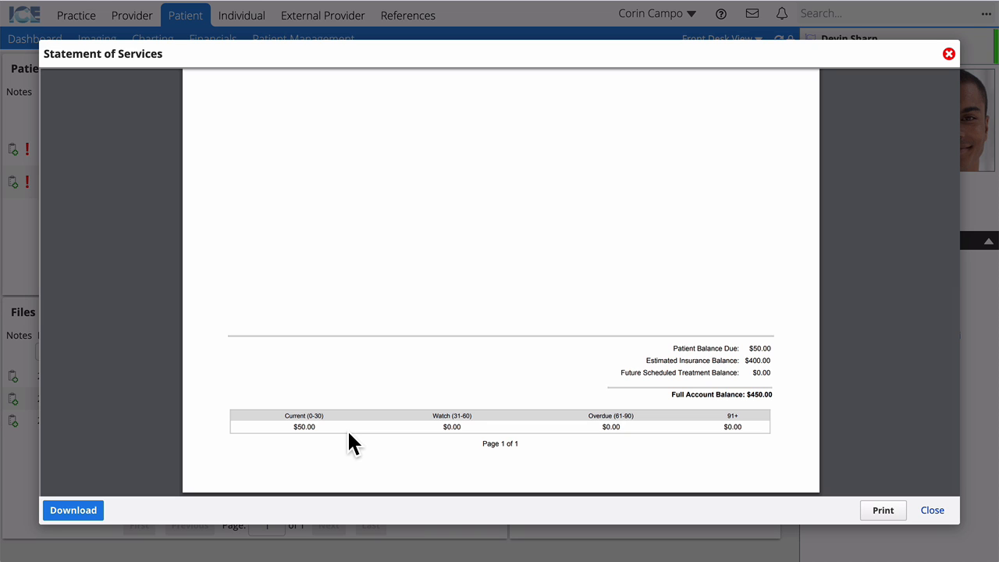
click(932, 510)
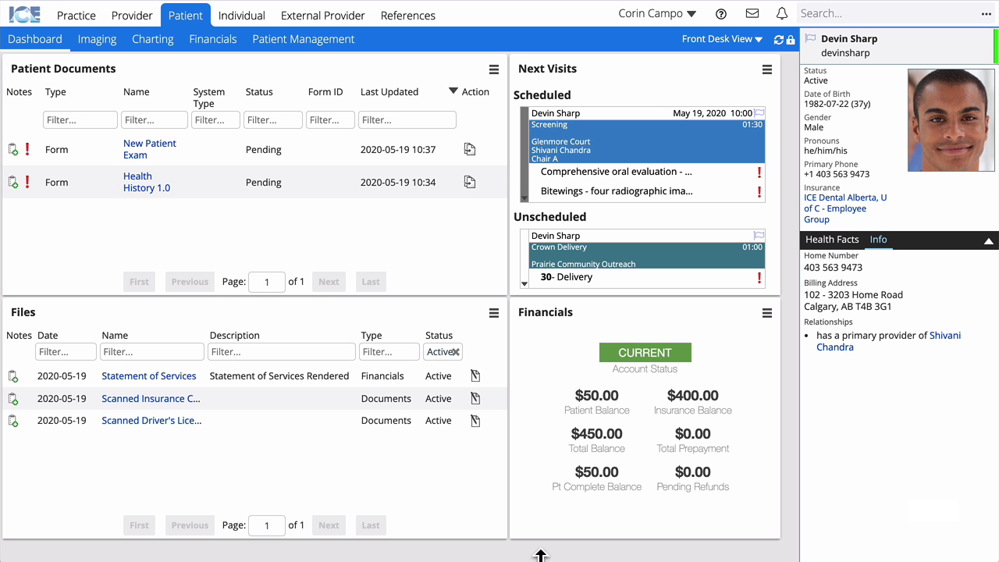
Show the patient's Financials page with the two charges and $50 cash payment.
mouse_move(149, 383)
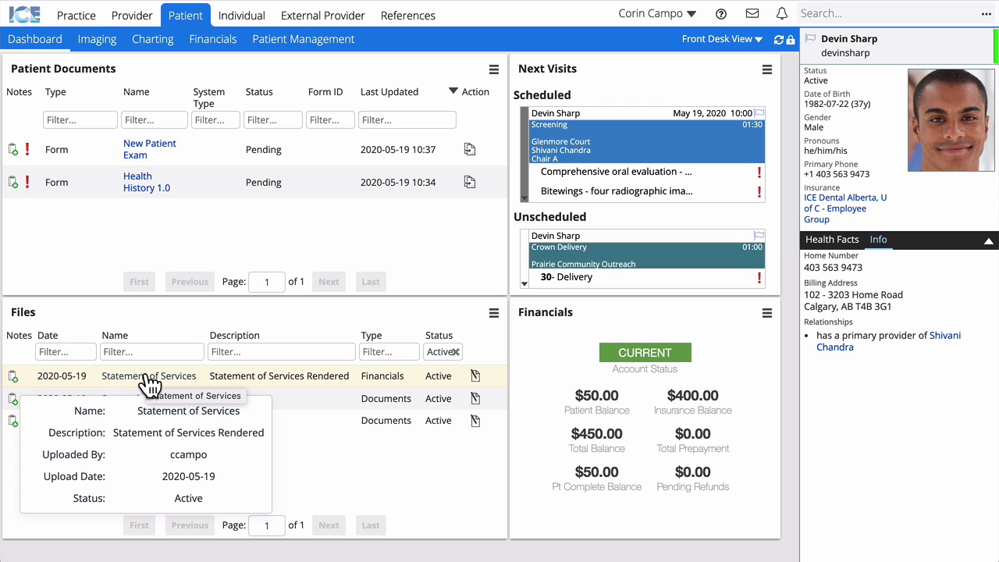
click(203, 46)
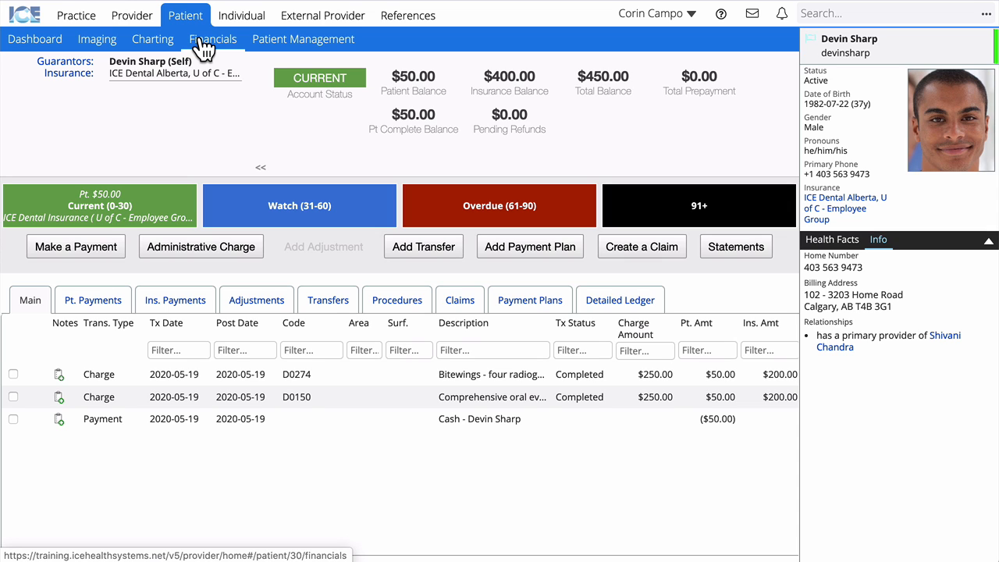
Review the Detailed Ledger, then return to the patient dashboard.
click(634, 304)
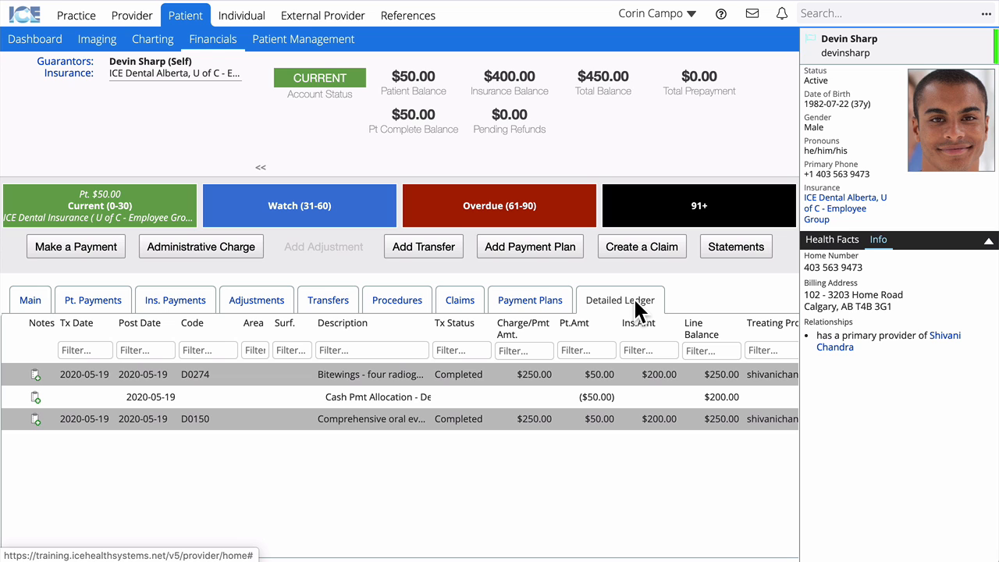
click(28, 42)
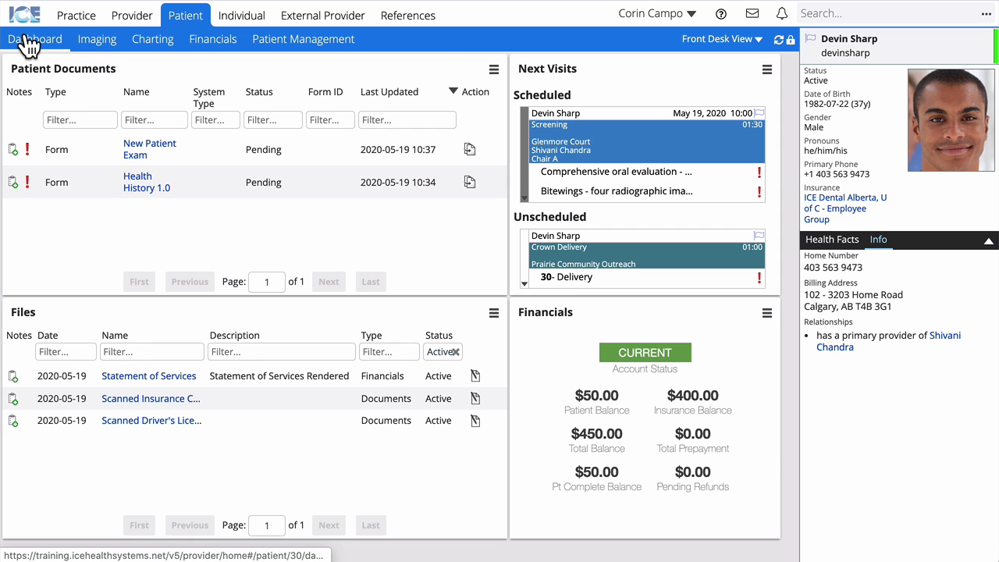
Set the May 19 screening appointment to Check Out and view the provider scheduling calendar.
click(528, 199)
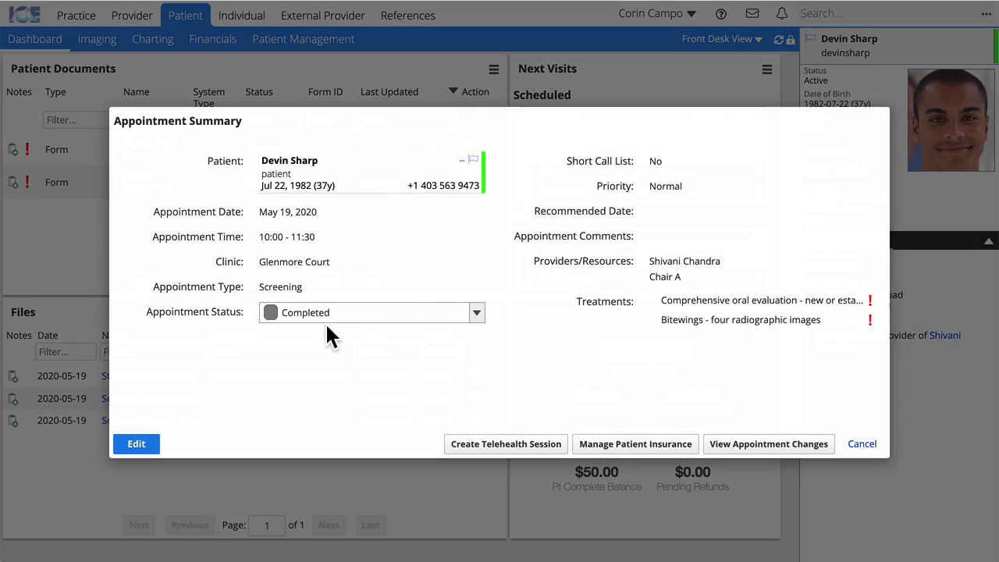
click(445, 314)
click(394, 452)
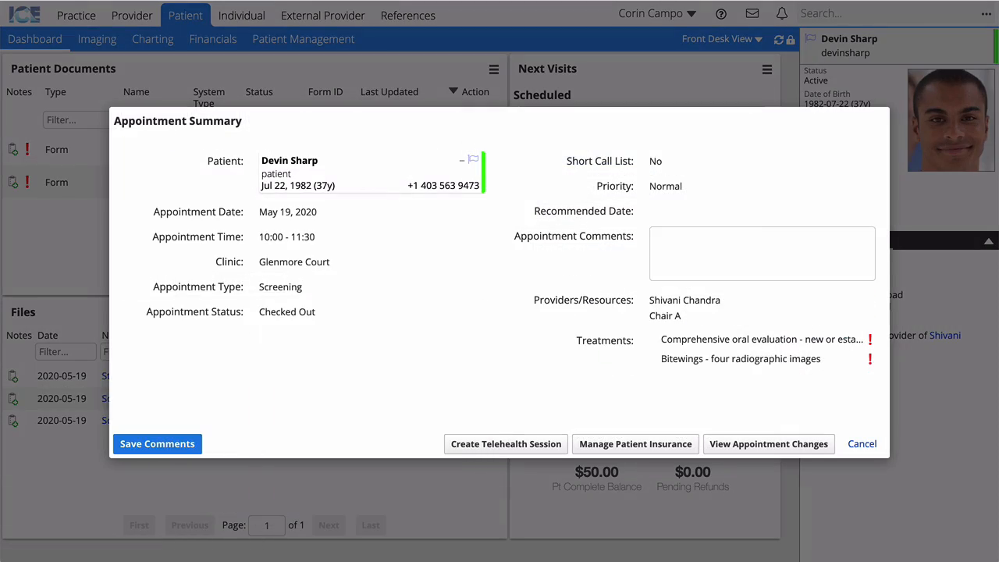
click(104, 47)
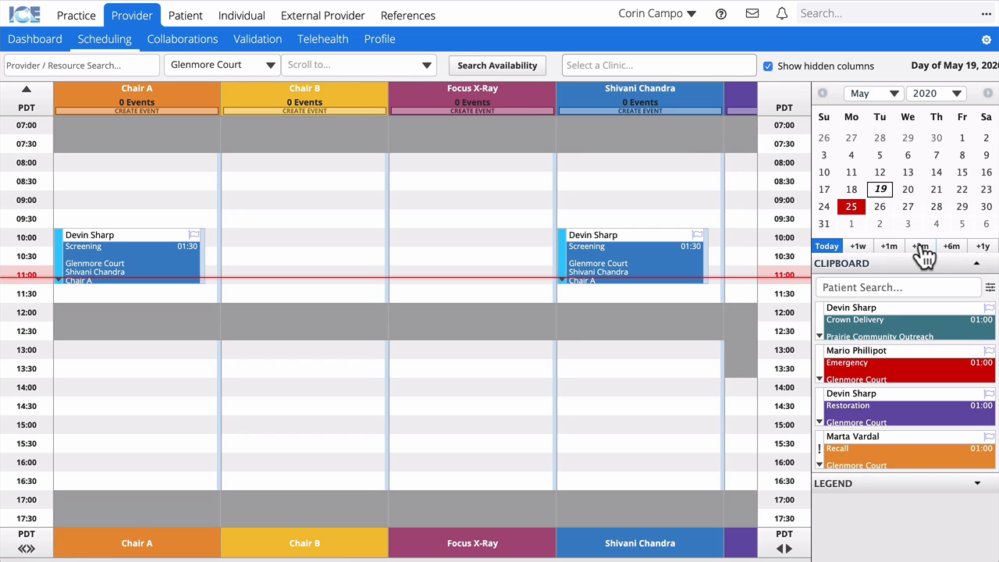
Advance the schedule one week to May 26, 2020 and filter the clipboard by the patient's first name.
click(859, 247)
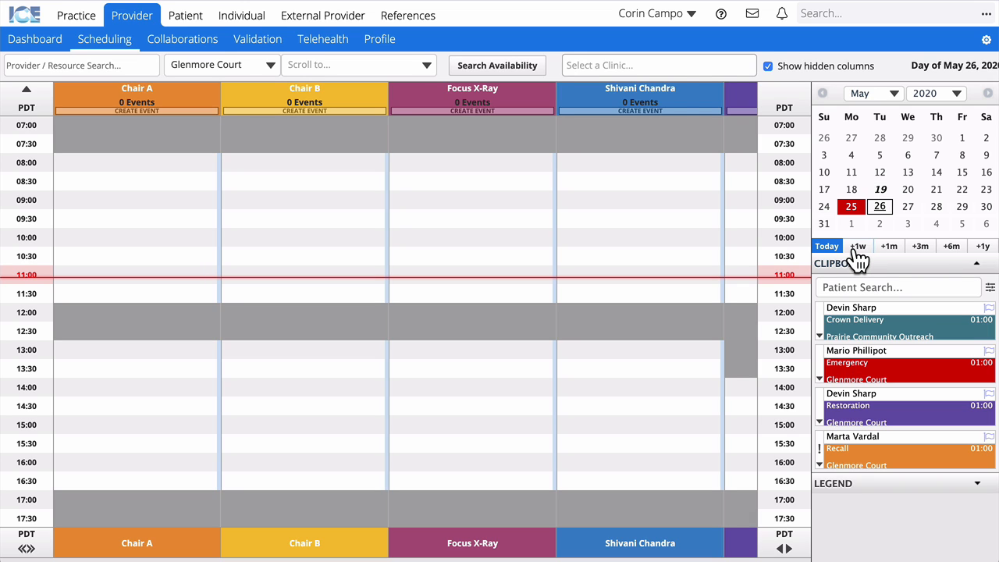
click(922, 286)
text(Devin)
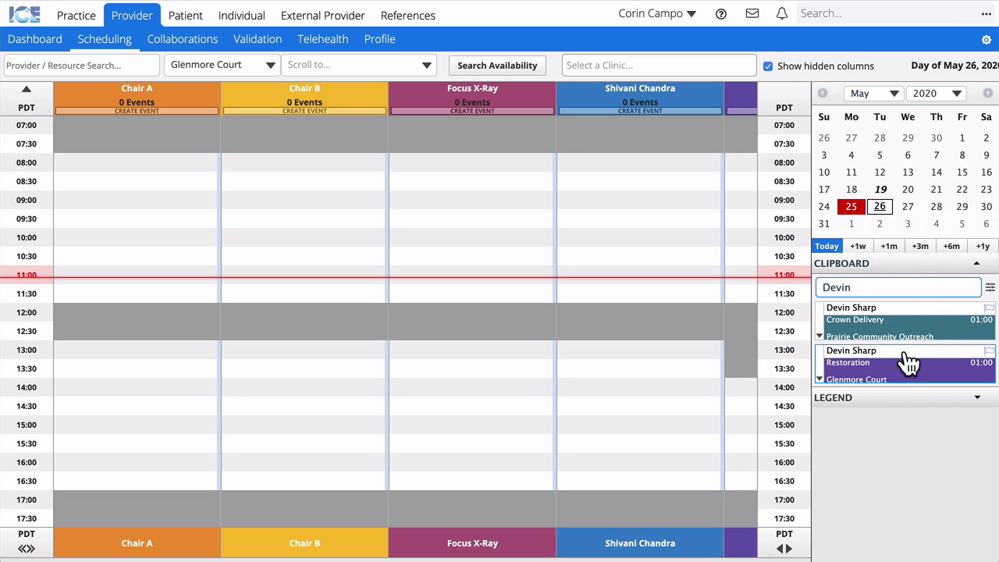
Book the patient's Restoration in Chair B at 13:00 on May 26, adding the second provider.
drag(909, 363, 336, 360)
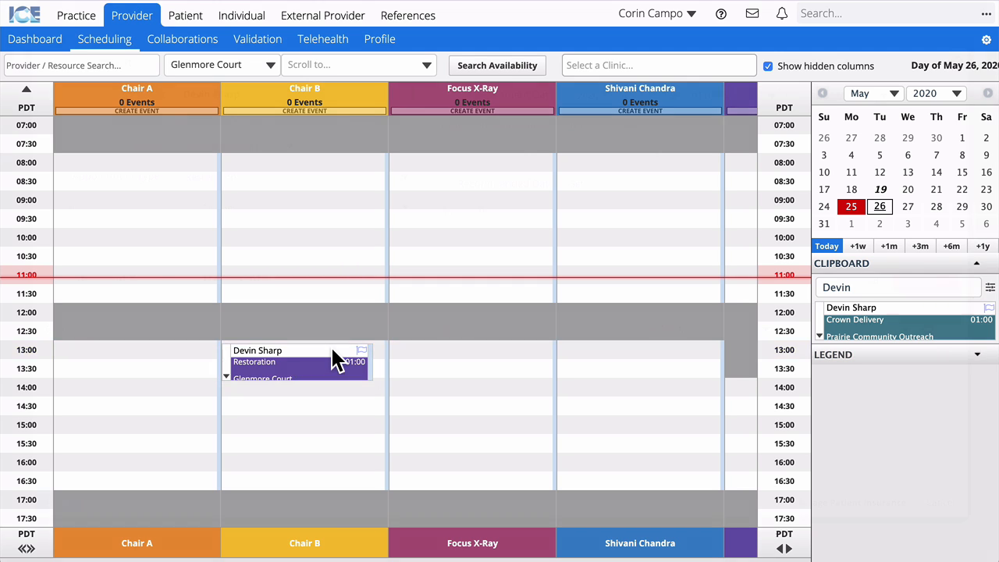
double_click(334, 359)
click(135, 359)
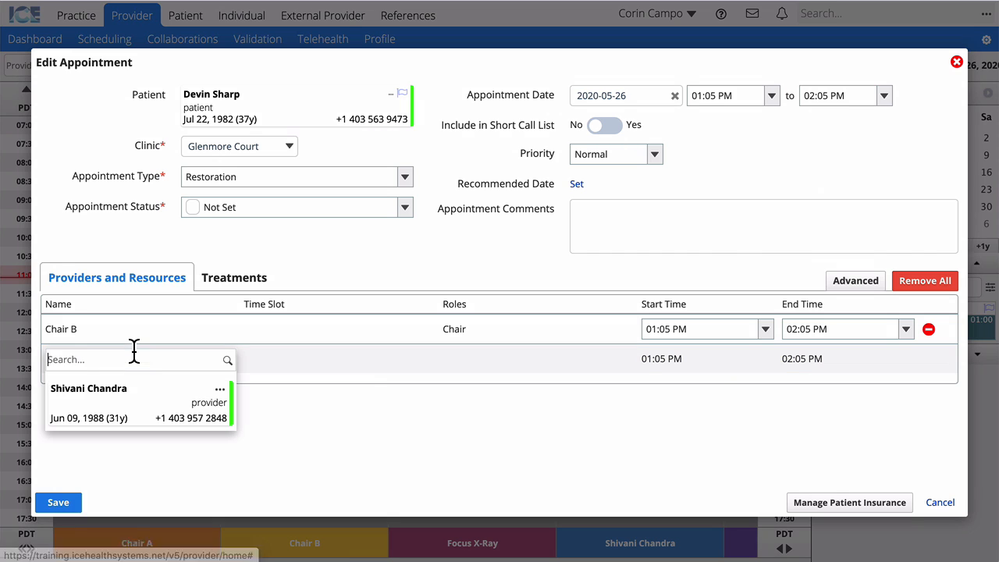
text(shivani)
click(138, 416)
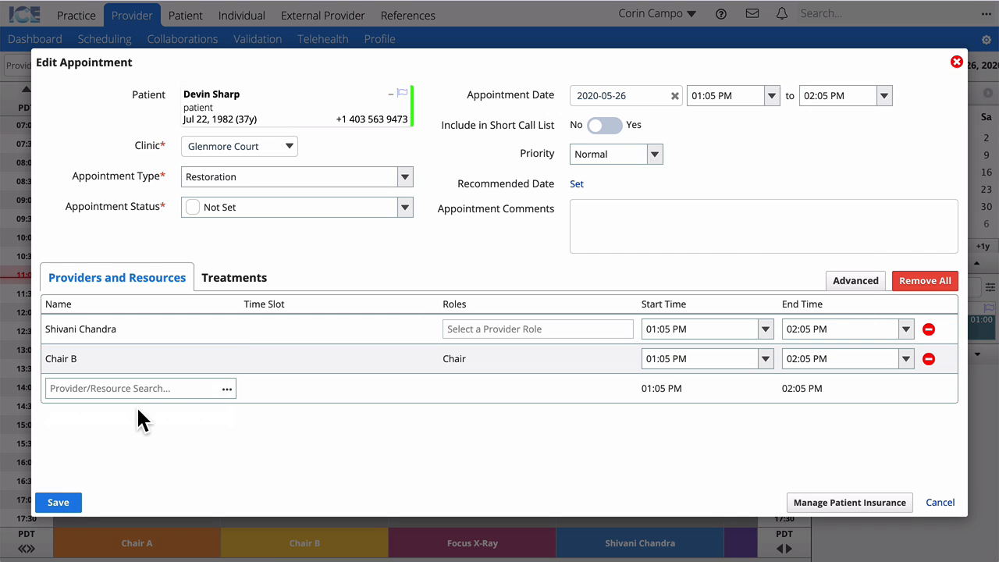
click(59, 502)
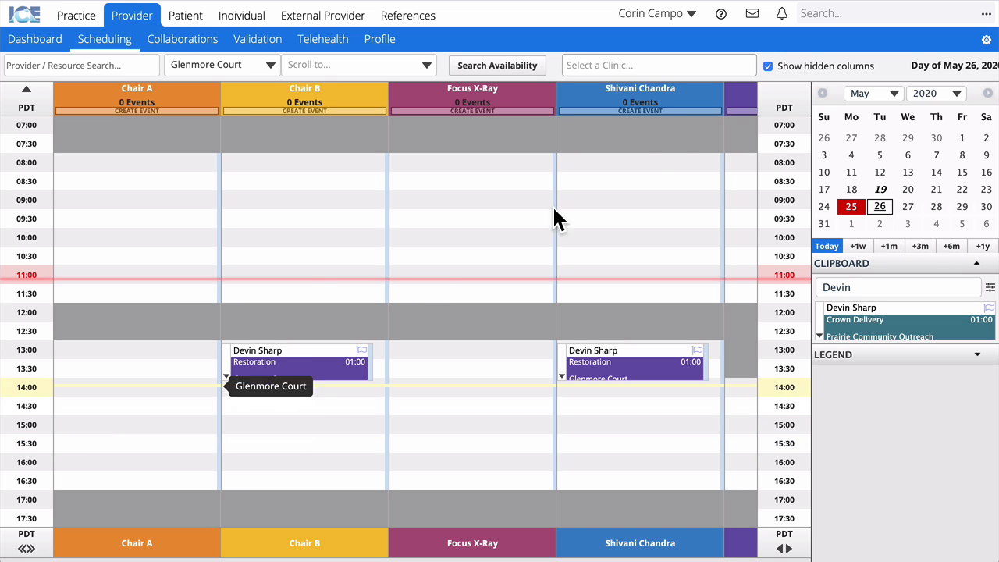
Switch to the Practice dashboard from the top navigation.
click(72, 17)
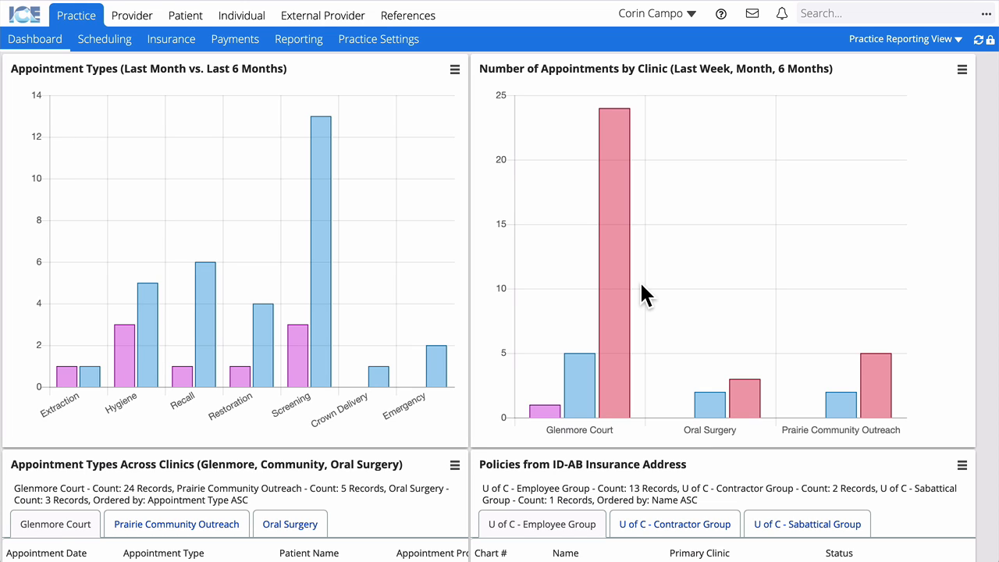
View clinic appointments as a detailed list for last month and 6 months, then restore the chart.
click(963, 71)
click(958, 98)
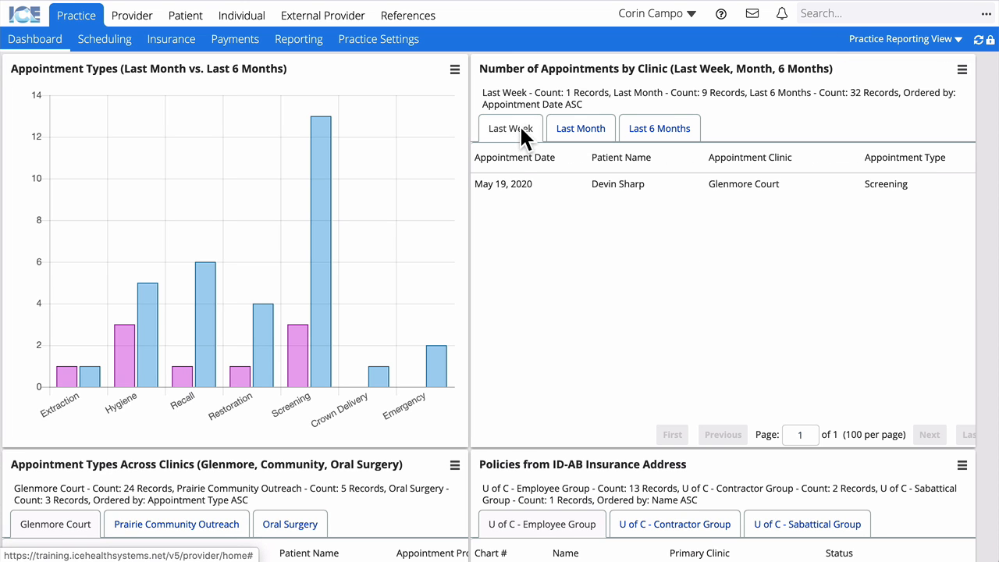
click(582, 134)
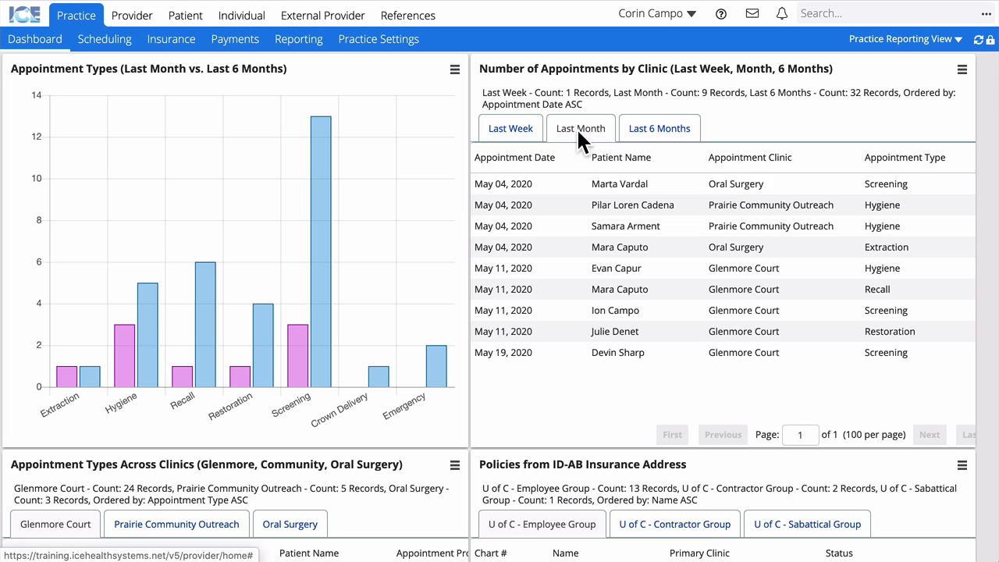
click(651, 133)
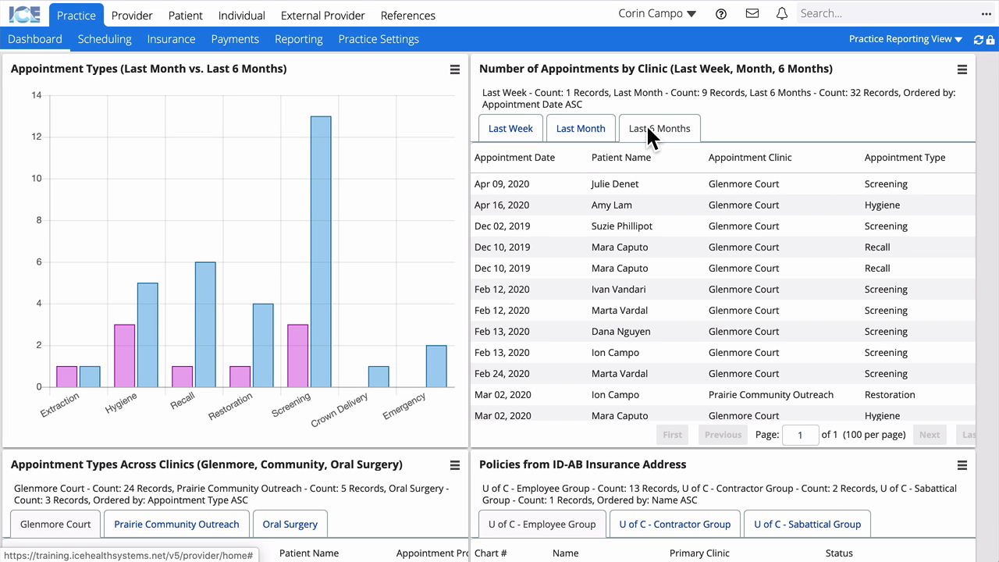
click(961, 69)
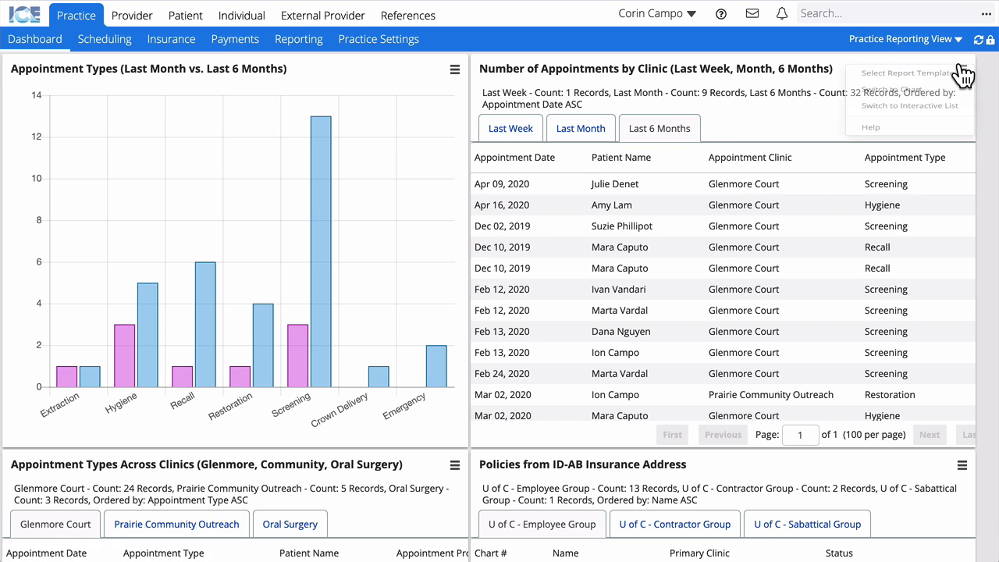
click(932, 103)
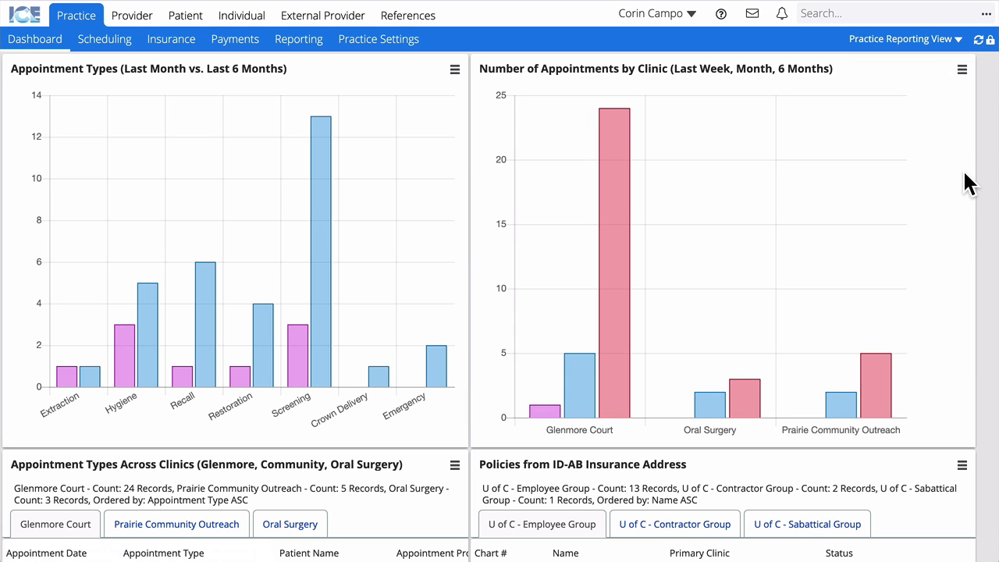
Browse the U of C Contractor and Employee Group policies, then go to Reporting.
scroll(968, 179, down, 4)
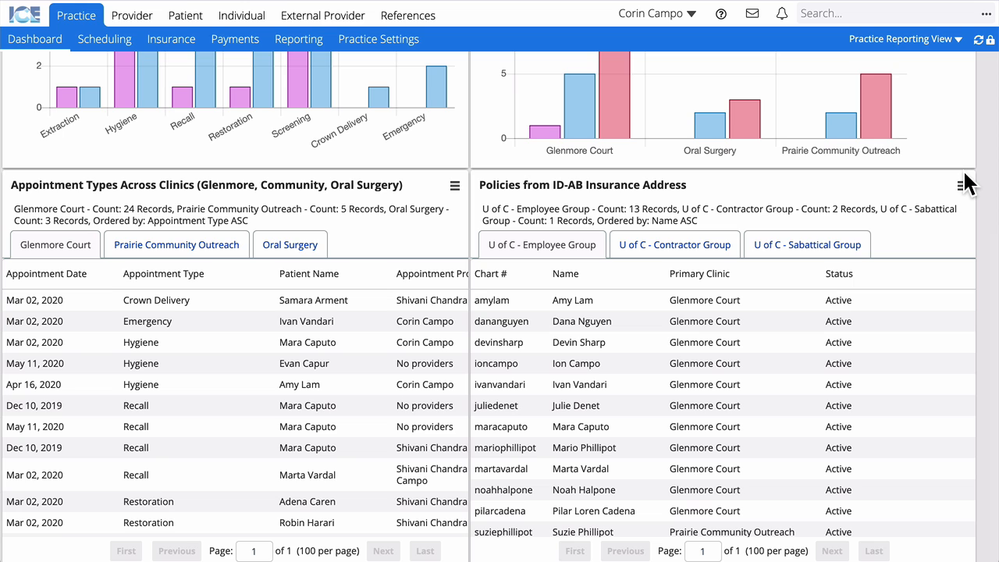
click(691, 247)
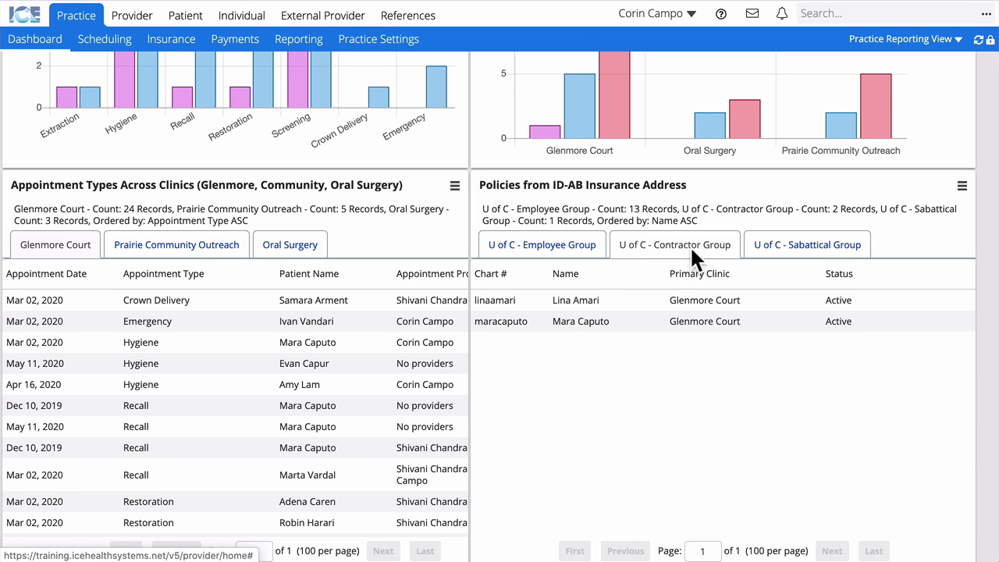
click(521, 250)
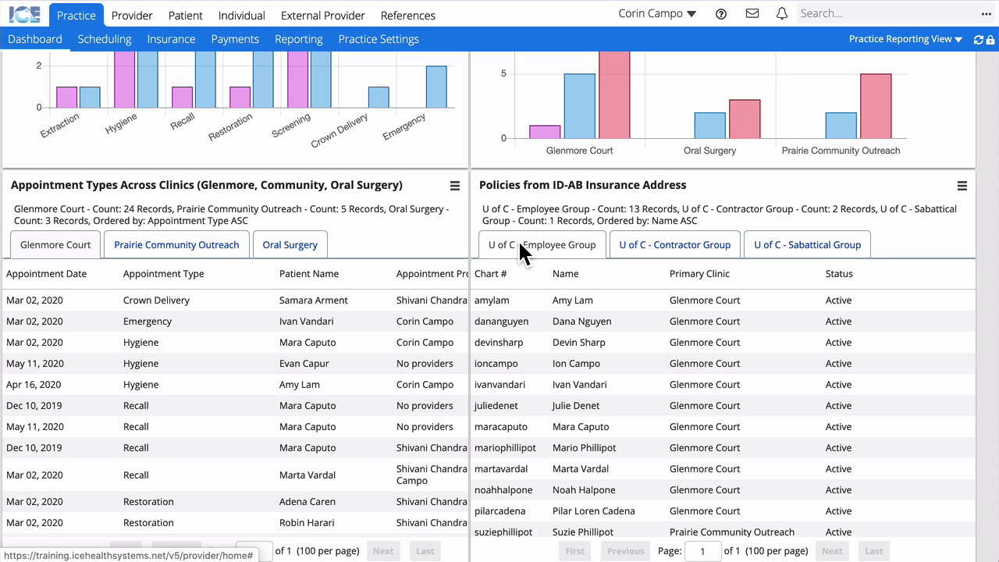
scroll(539, 211, up, 4)
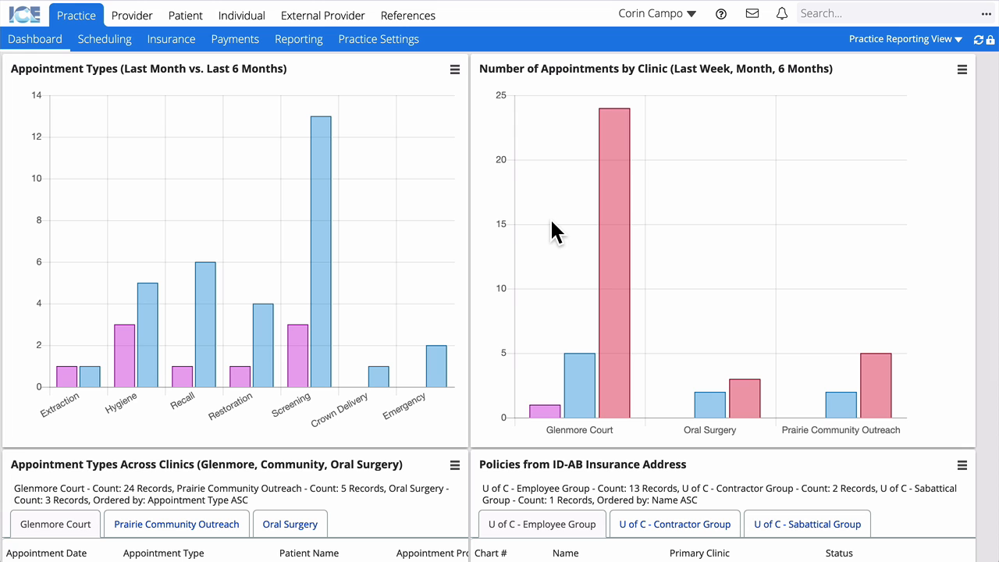
click(302, 44)
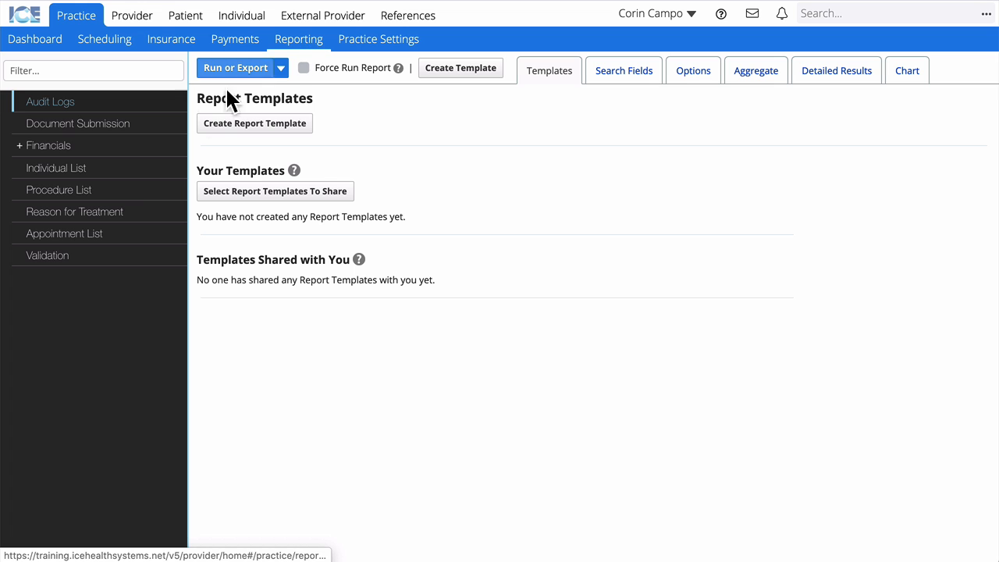
Apply the shared Number of Appointments by Clinic template to the Appointment List report and view its column options.
click(114, 250)
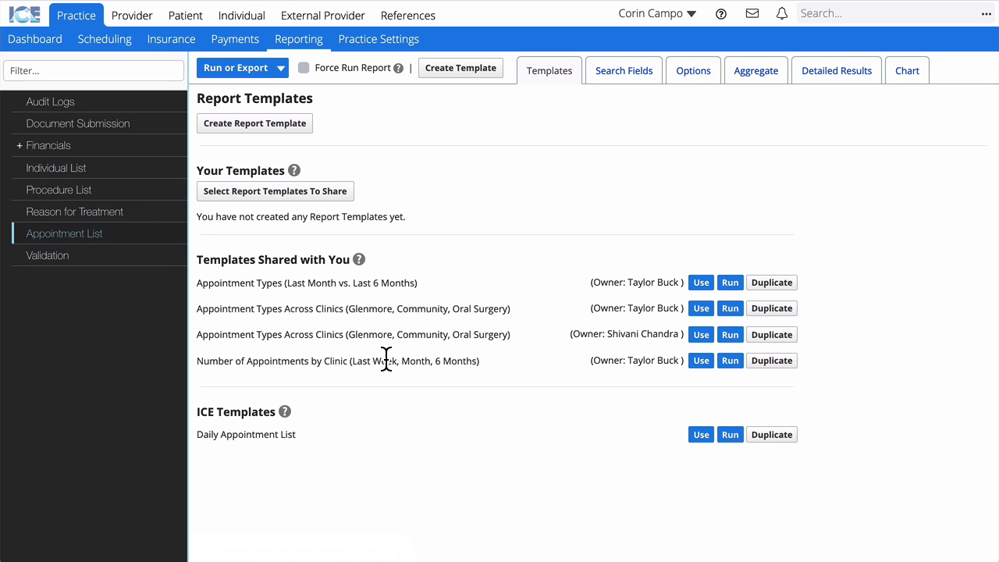
click(700, 361)
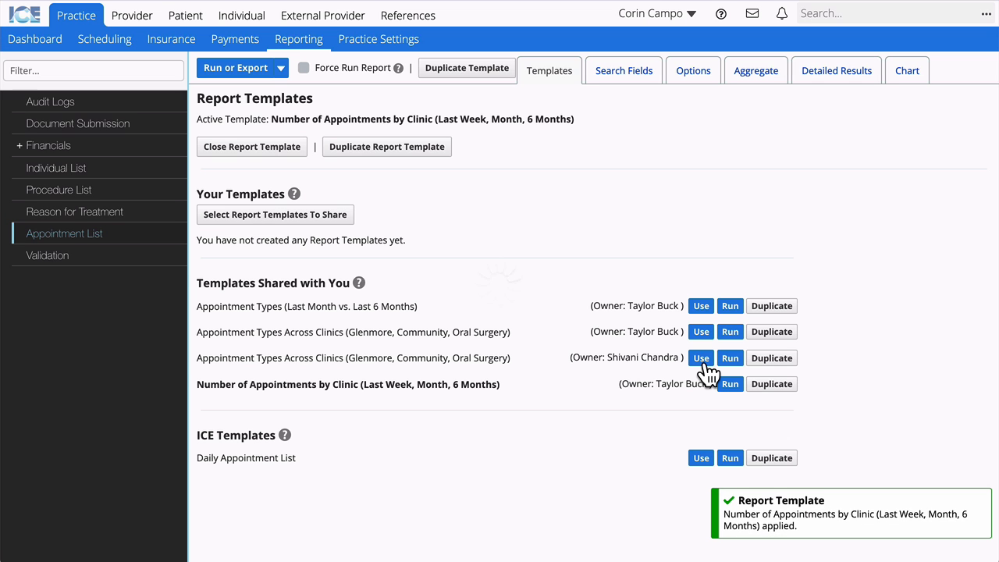
click(705, 72)
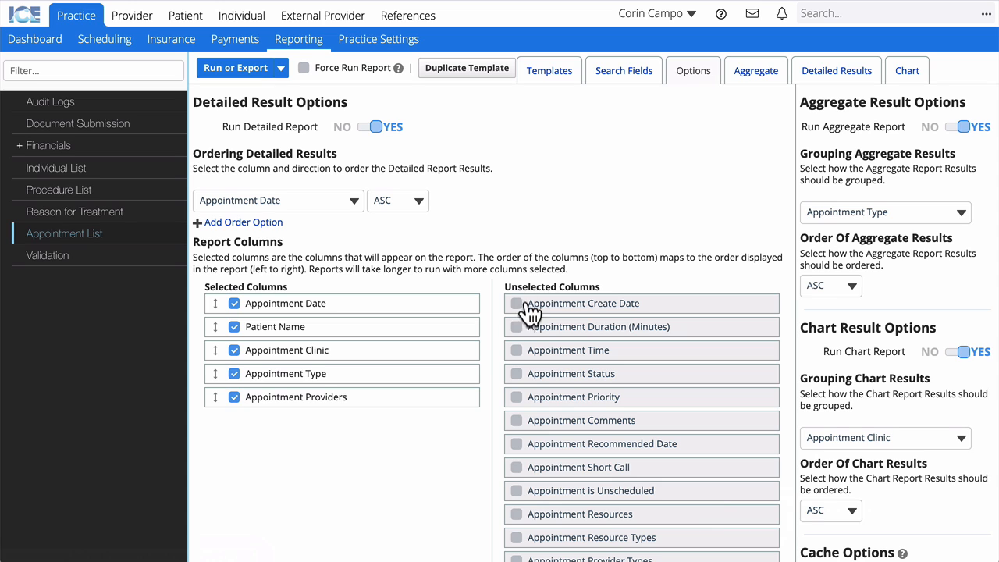
Add Appointment Status and Appointment Time to the report's selected columns.
click(515, 373)
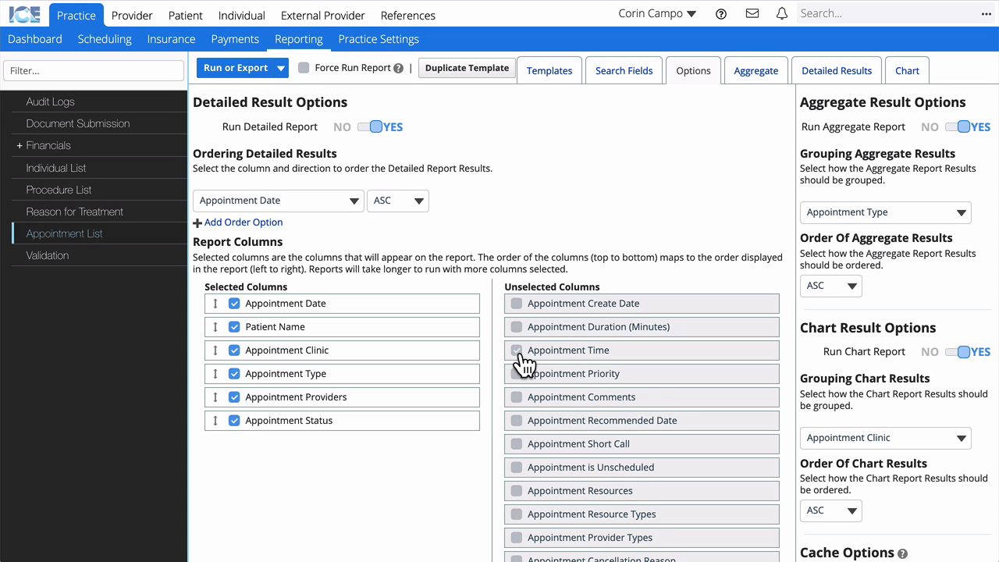
click(516, 350)
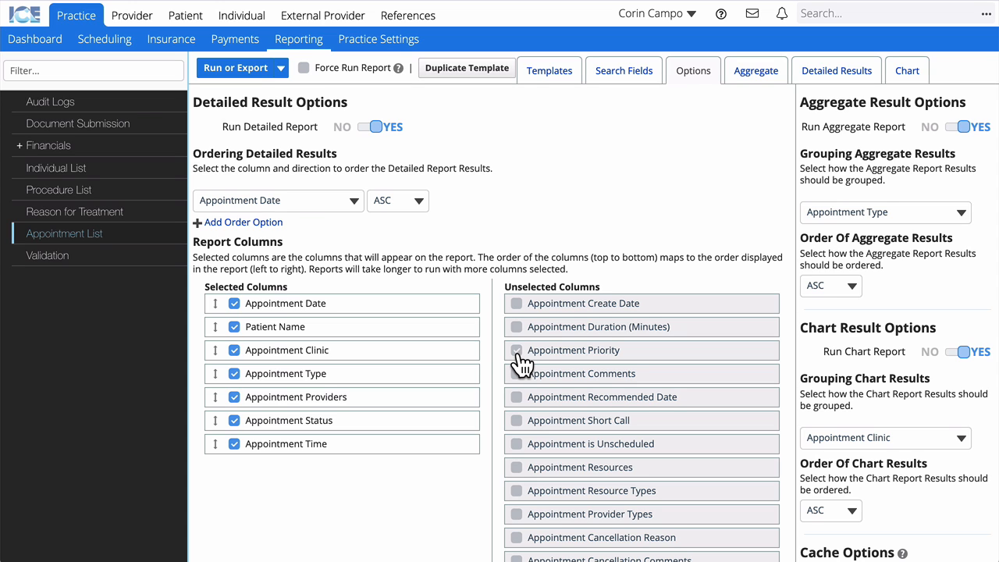
click(640, 72)
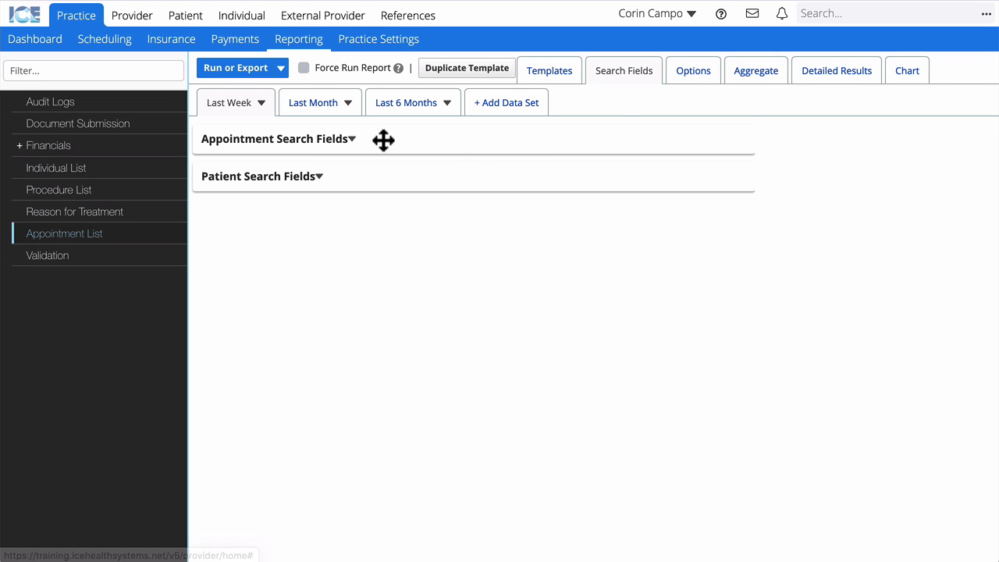
Expand appointment and patient search fields, uncheck Hide fields without criteria, and open the Clinic and Status lists.
click(311, 140)
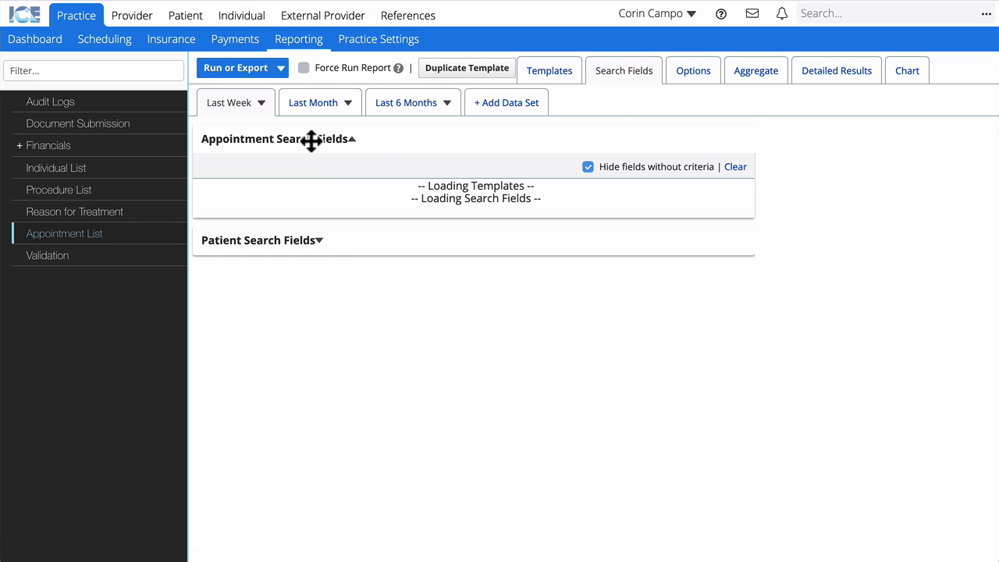
click(343, 269)
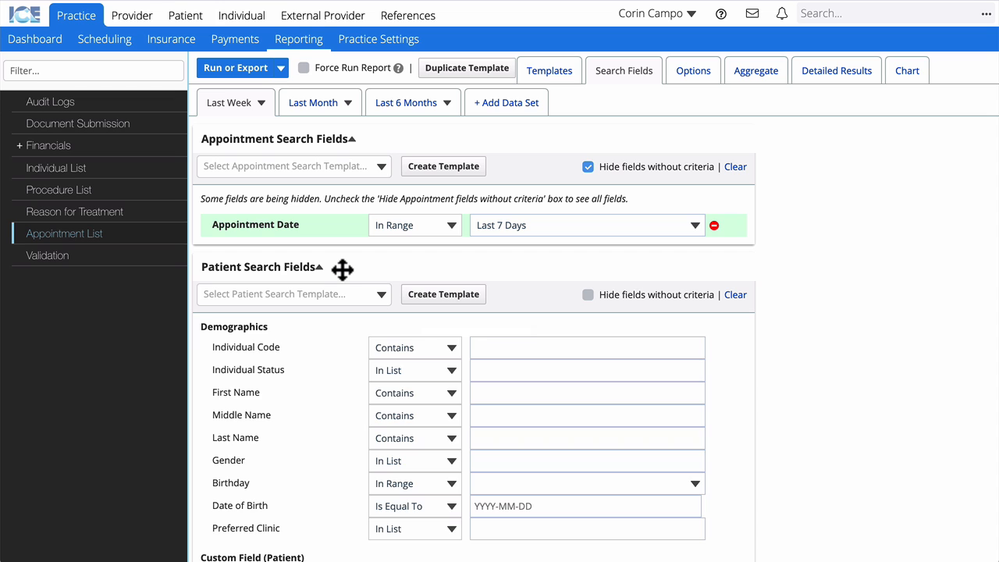
click(586, 168)
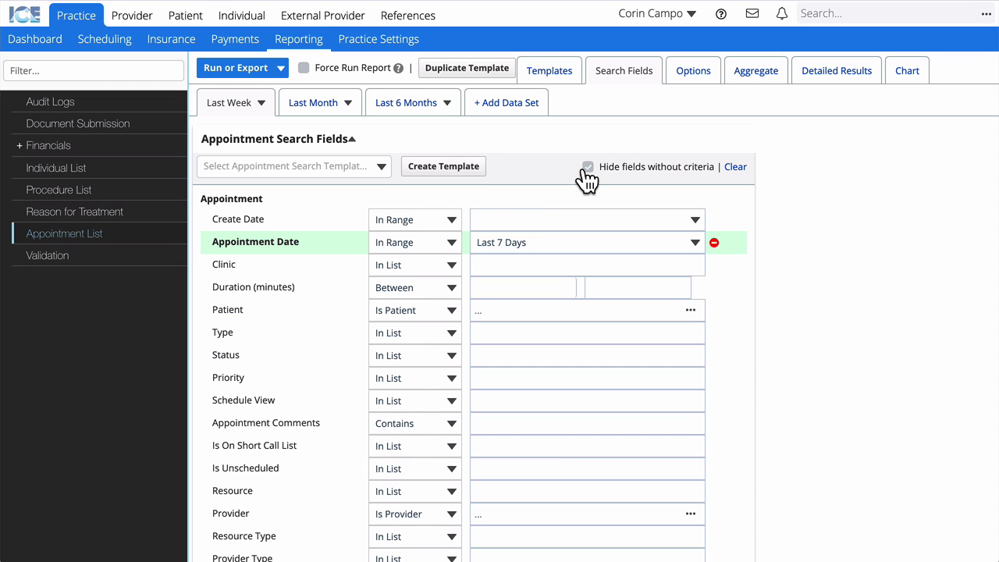
click(551, 267)
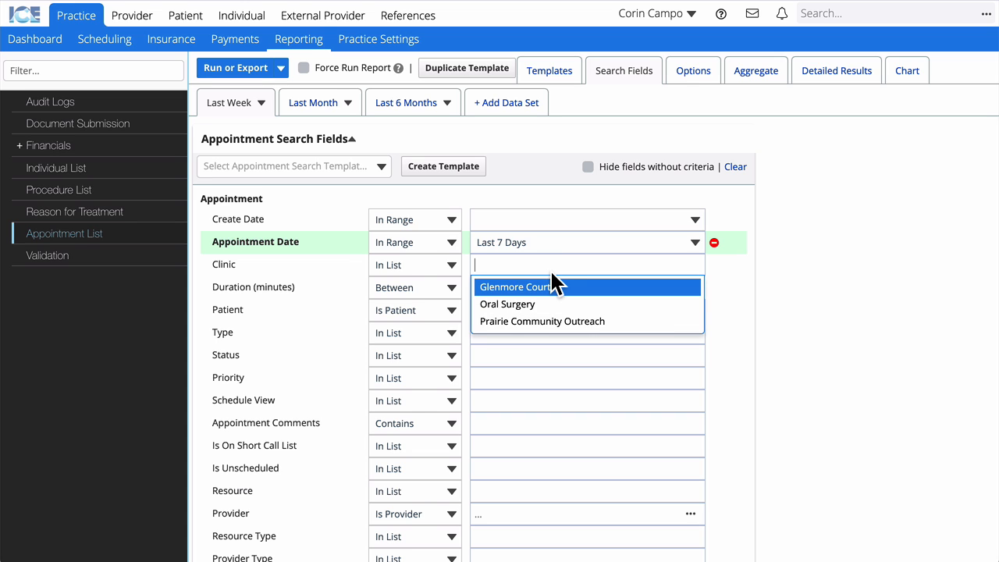
click(507, 354)
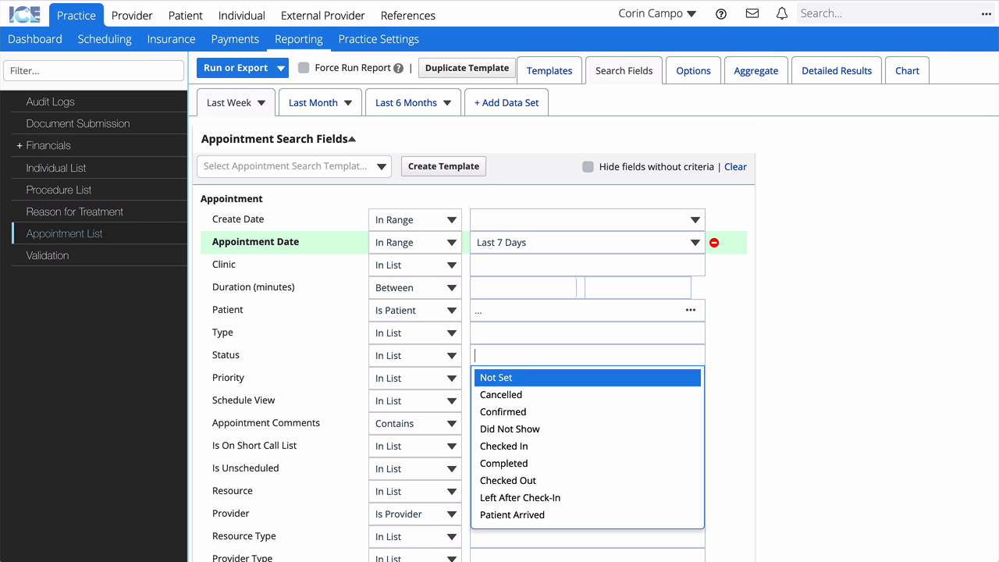
Switch to the Provider area, which shows the Glenmore Court scheduling calendar.
click(146, 22)
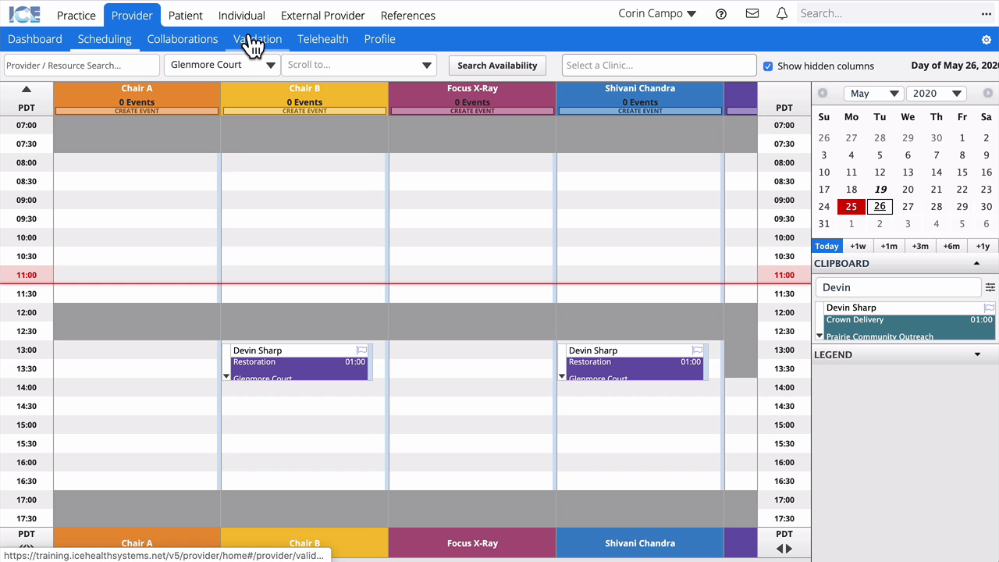
Open Provider Validation and view the patient's May 19, 2020 records, 2 of 28 validated.
click(253, 43)
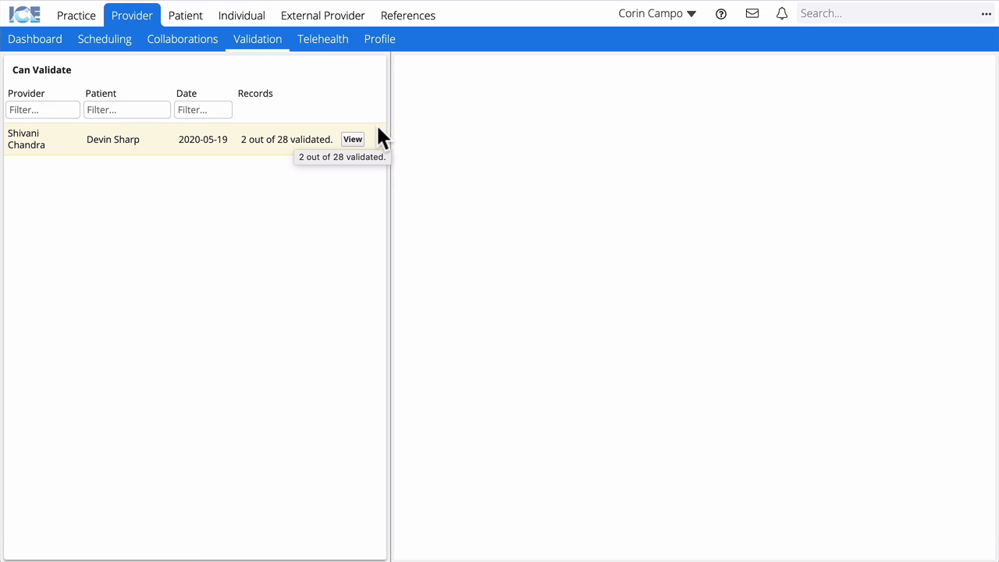
click(352, 141)
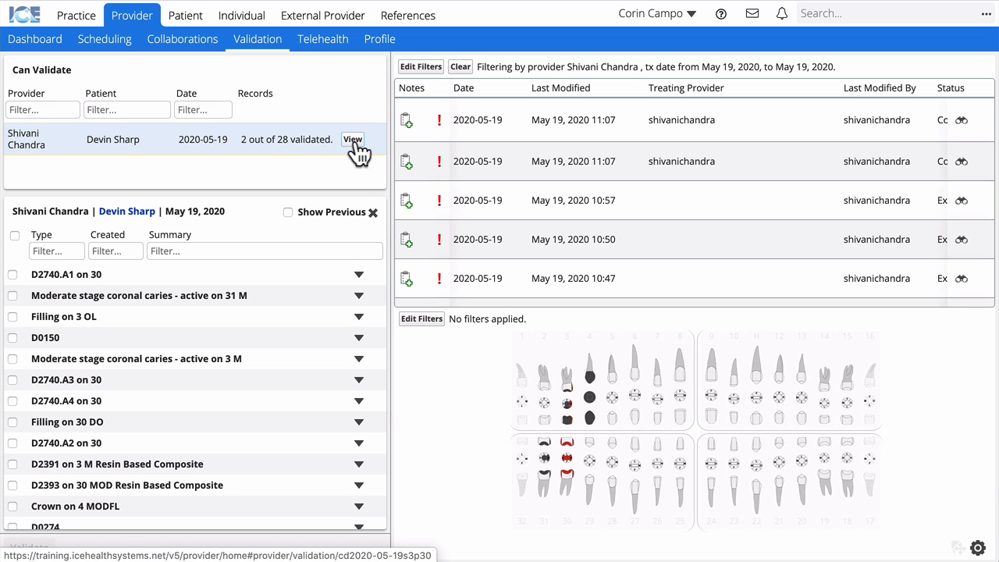
scroll(612, 155, right, 5)
Review the patient's Health History, New Patient Exam and Periodontal Charting records.
scroll(614, 159, right, 3)
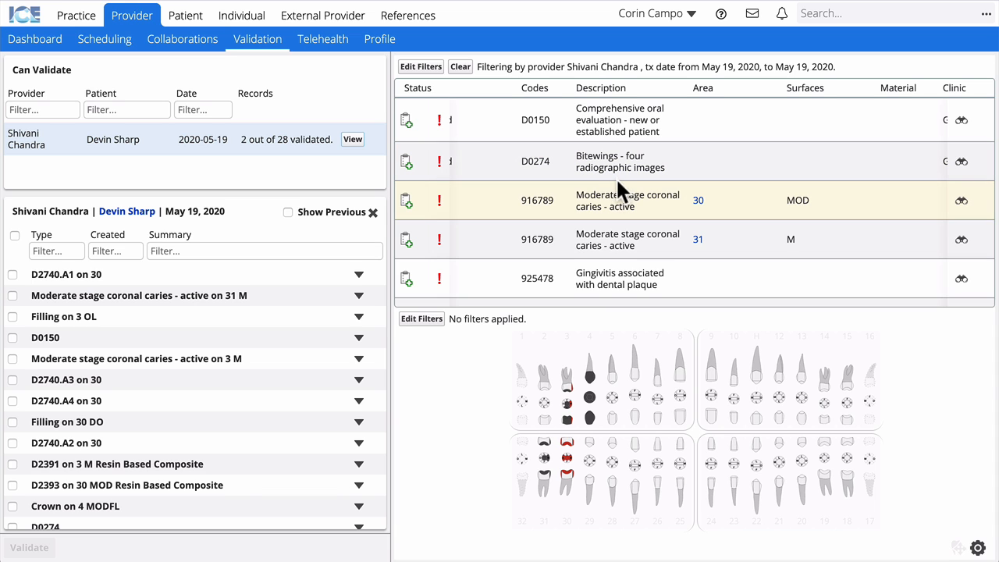
scroll(229, 396, down, 1)
scroll(230, 398, down, 5)
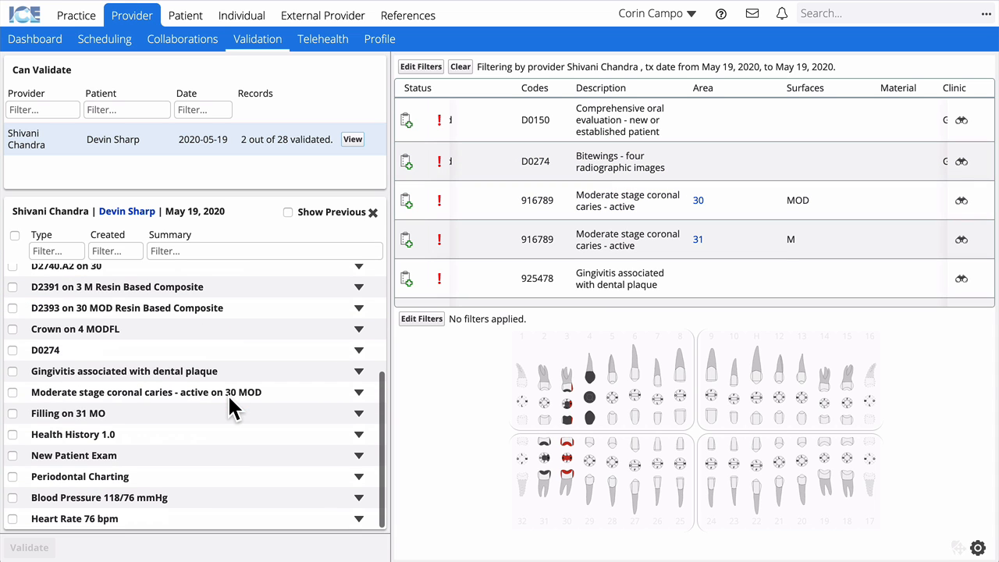
click(158, 434)
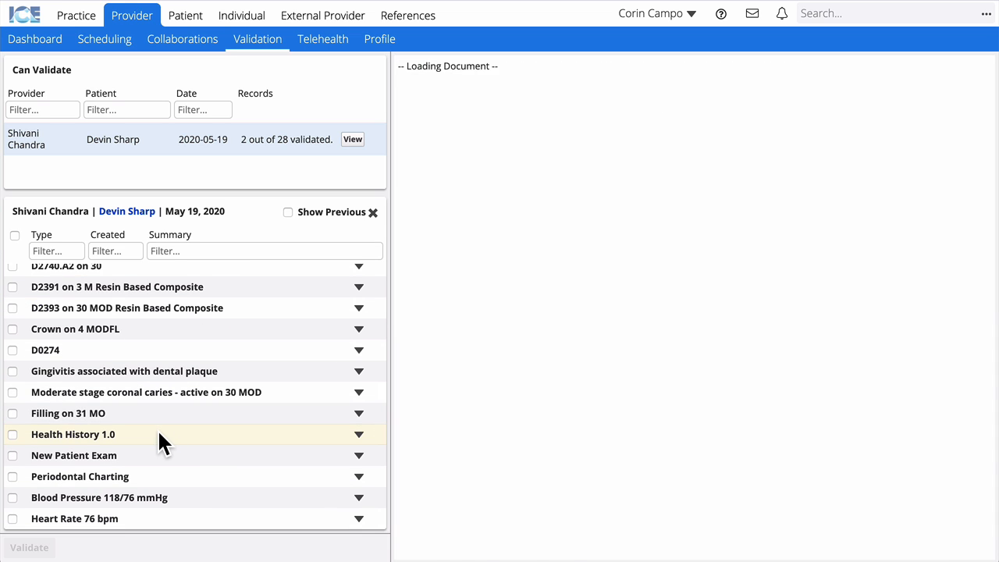
scroll(611, 421, down, 5)
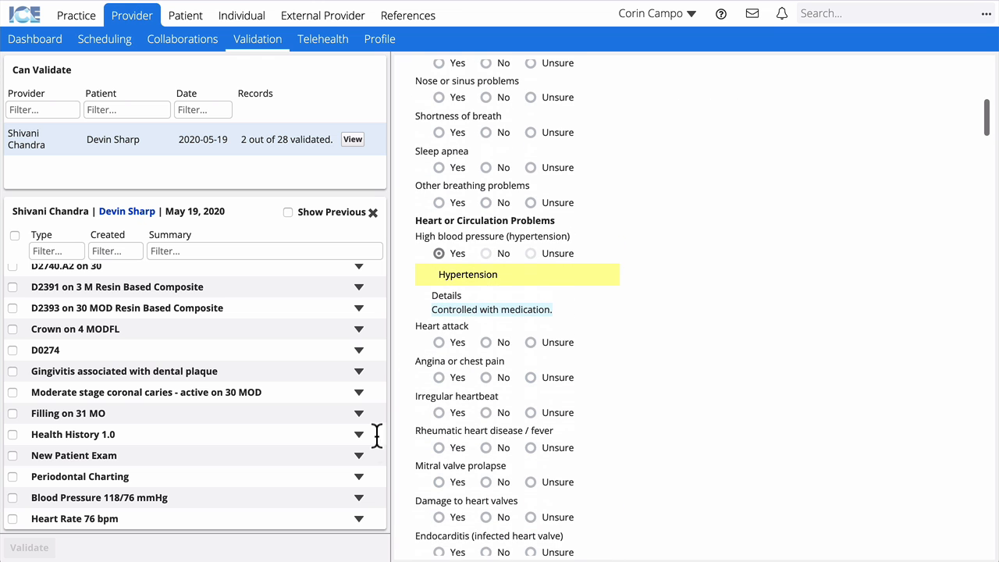
click(172, 456)
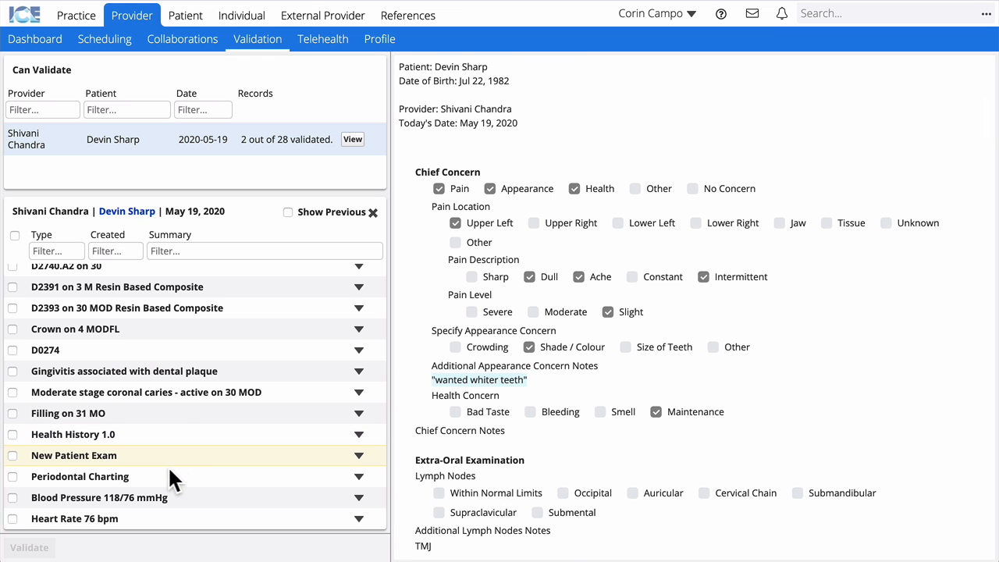
click(168, 477)
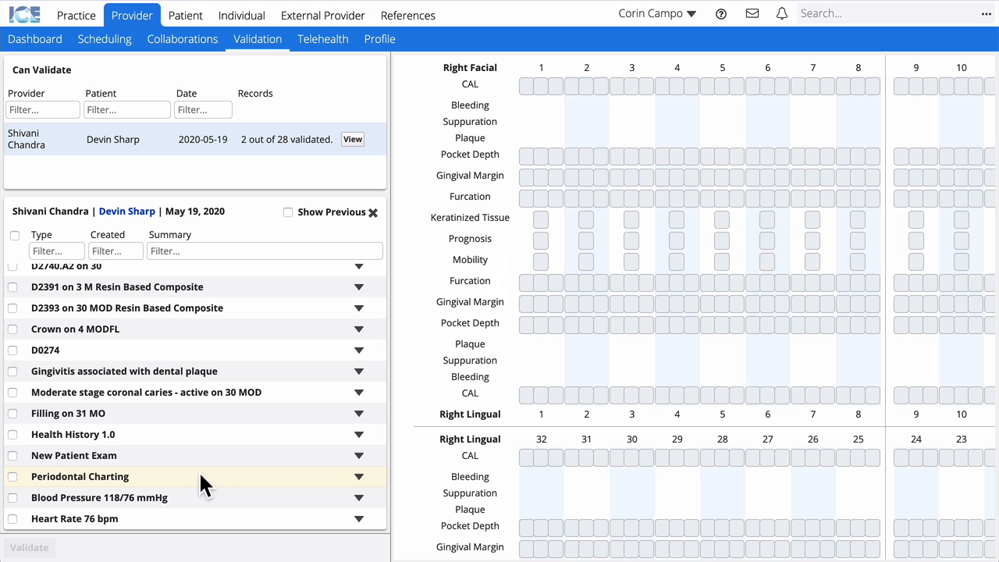
Check the recorded vitals, recheck the New Patient Exam, then go to Collaborations.
scroll(534, 470, down, 3)
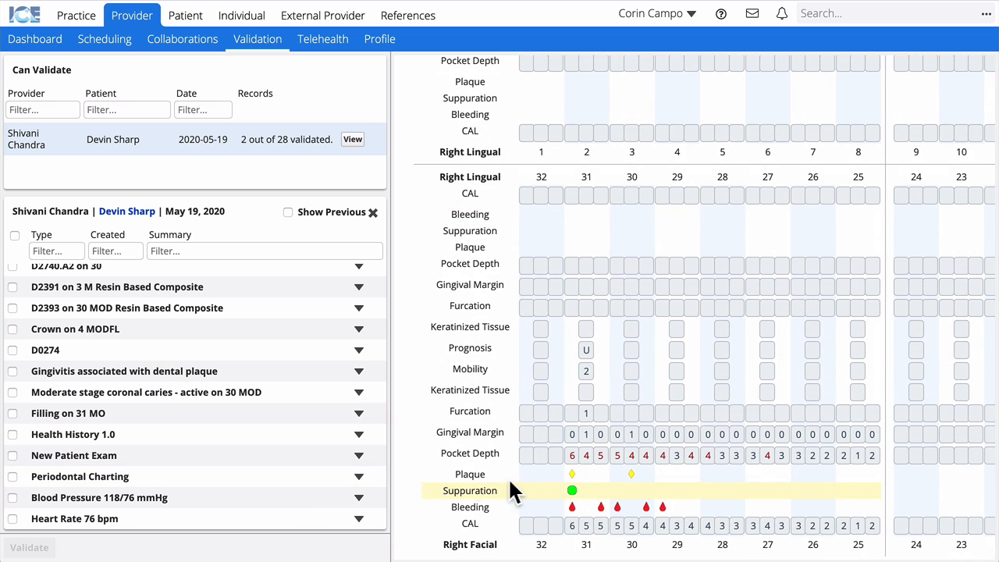
click(199, 505)
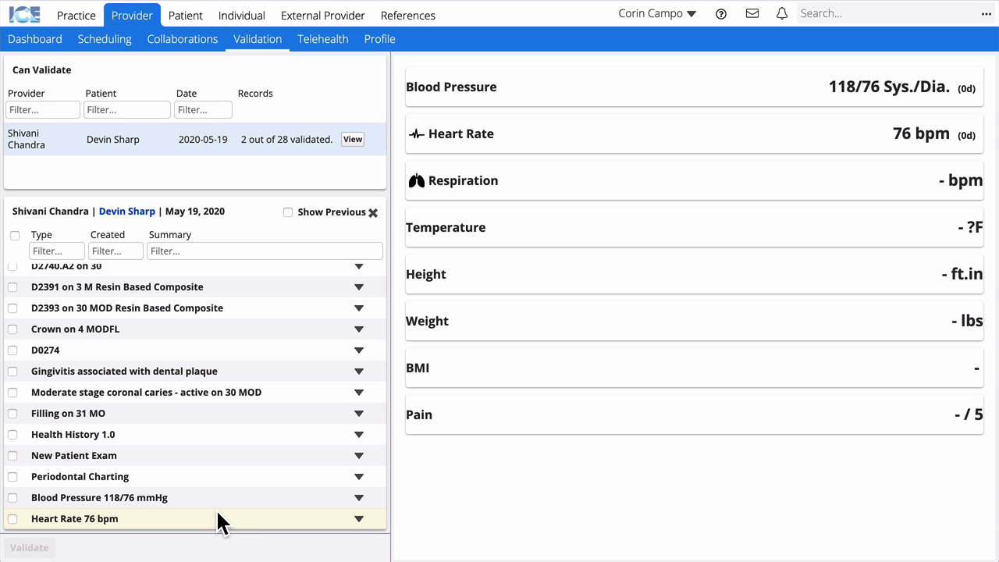
click(78, 456)
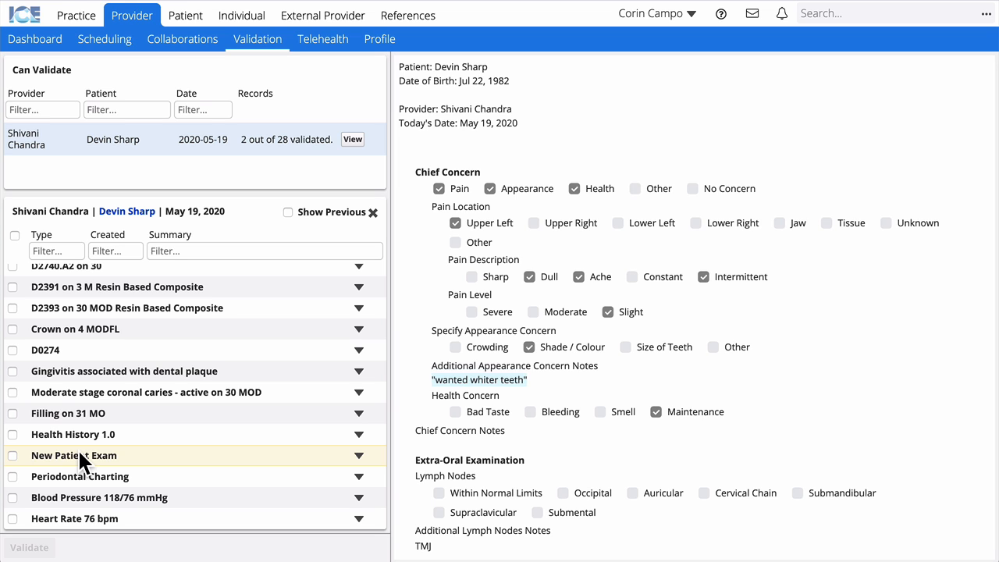
click(195, 48)
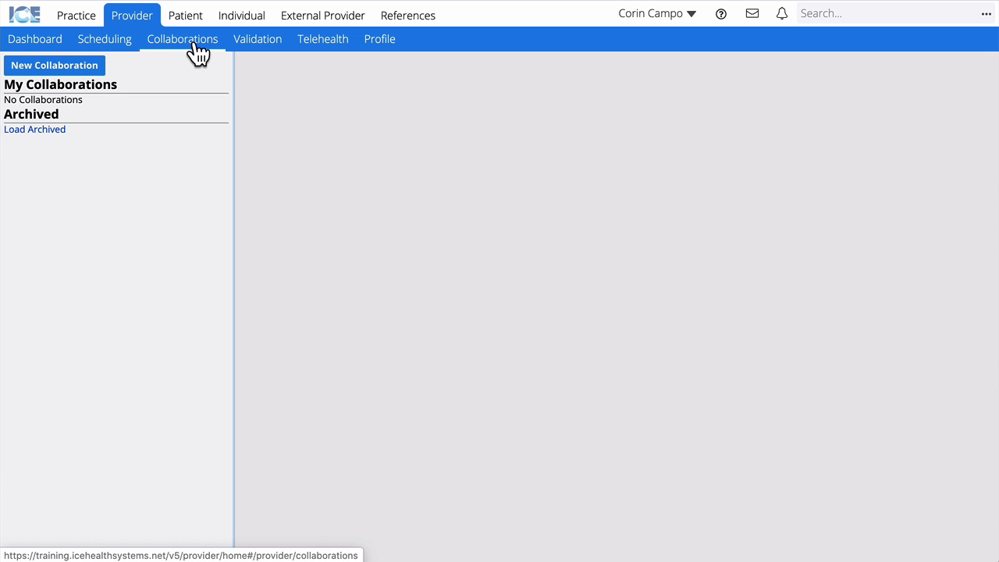
Start a new collaboration with the treating provider as collaborator, linked to the patient.
click(63, 67)
click(342, 153)
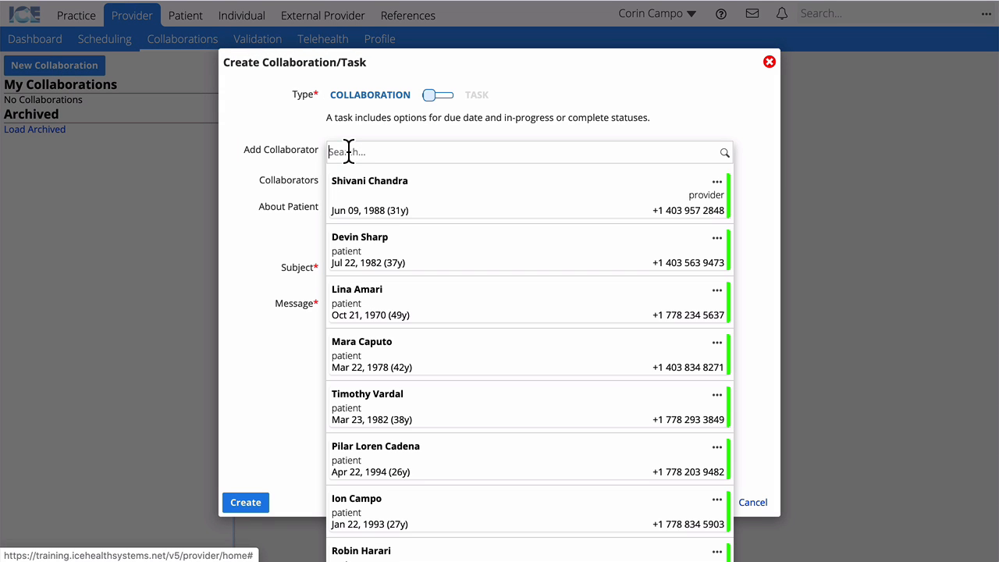
click(386, 197)
click(382, 217)
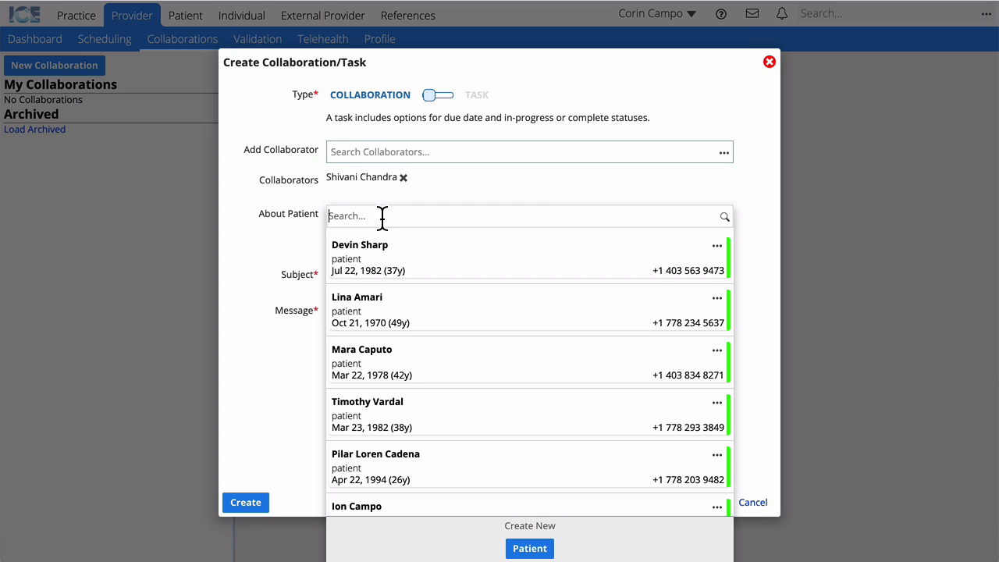
click(419, 271)
Create it with subject 'Incomplete', asking them to finish the New Patient Exam form for validation.
click(357, 297)
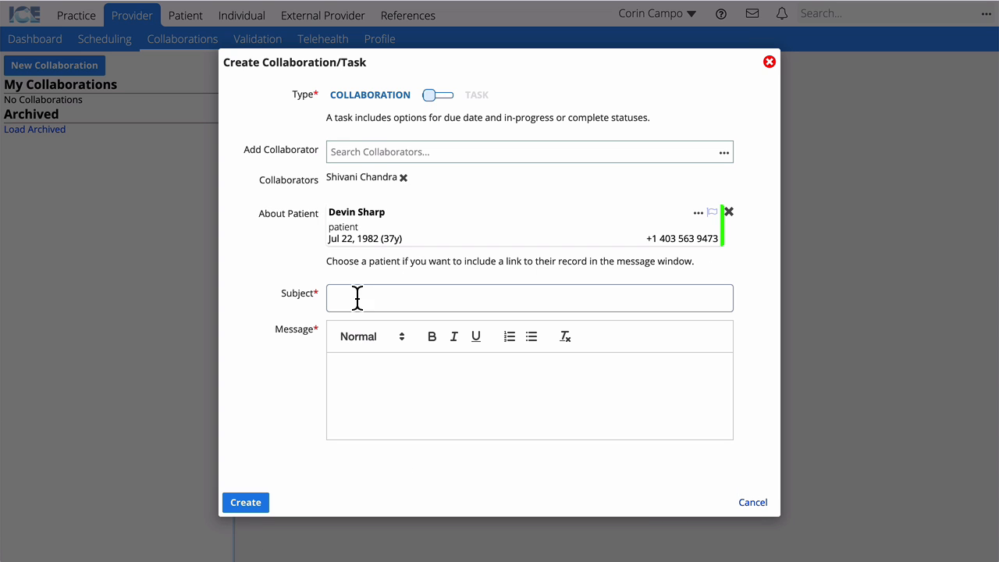
text(In)
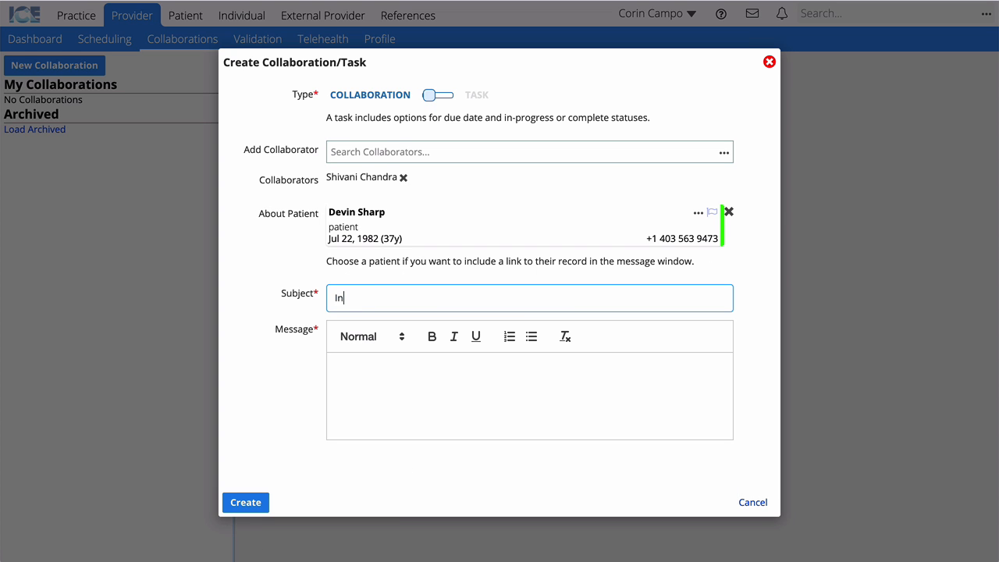
text(complete)
key(Tab)
click(456, 376)
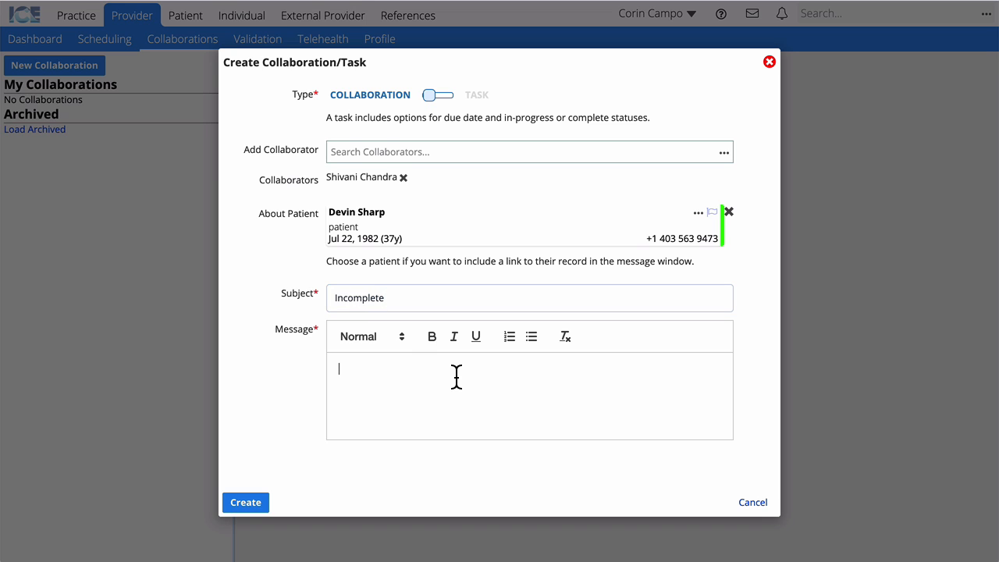
text(The New Patient Exam form was in)
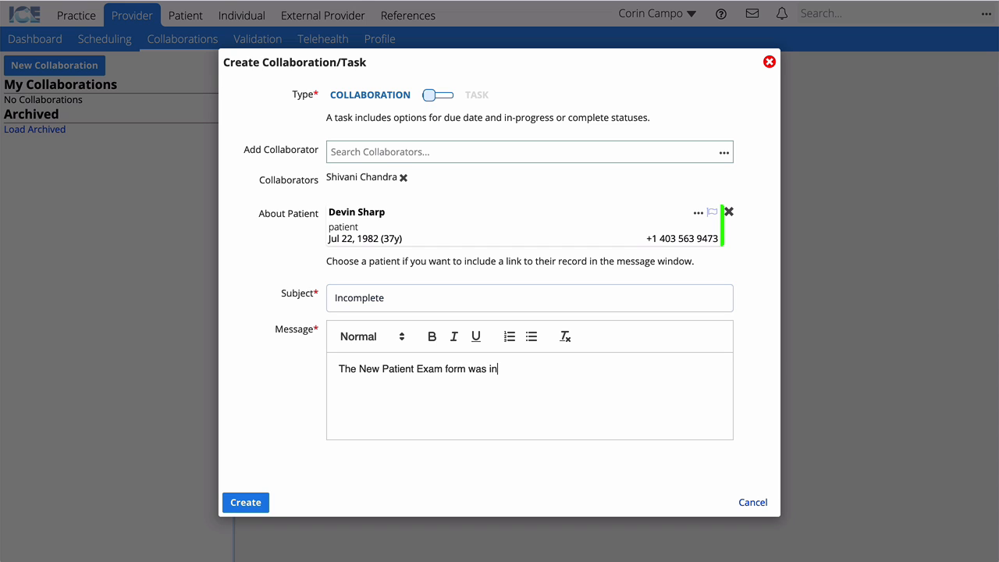
text(complete. Please finis)
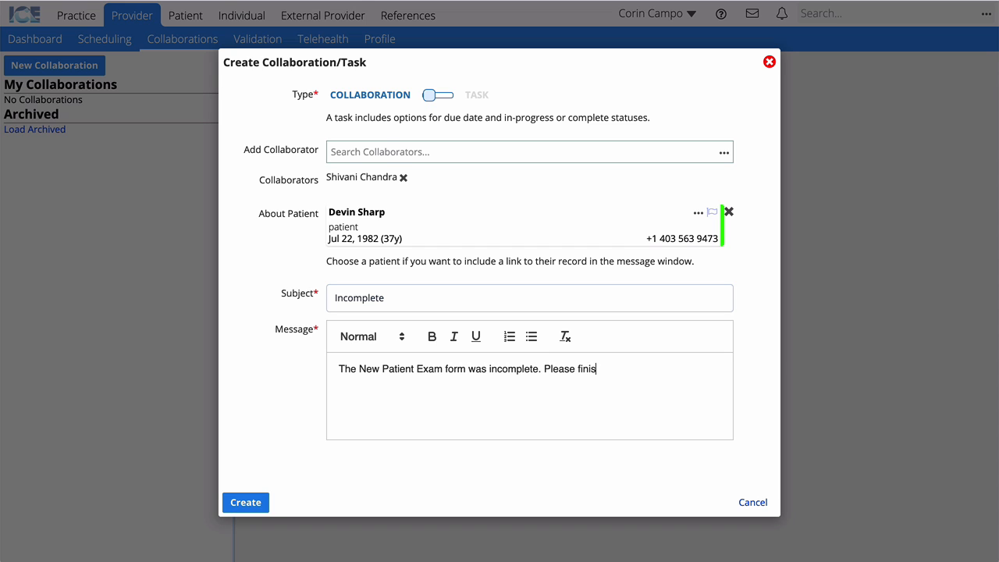
text(h it so I can validate.)
click(247, 502)
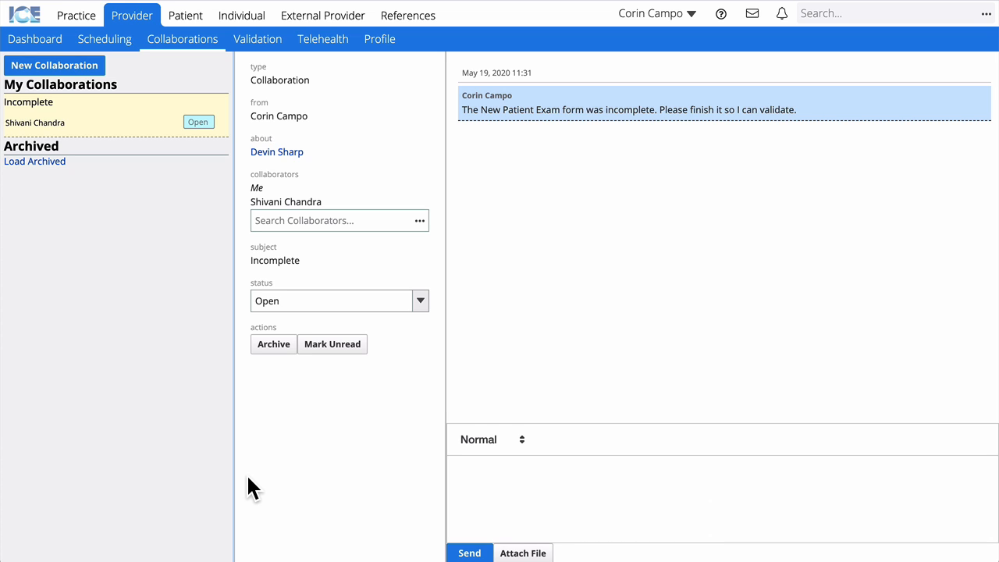
Send a 'Thanks' reply in the Incomplete collaboration thread.
click(543, 473)
text(Thanks)
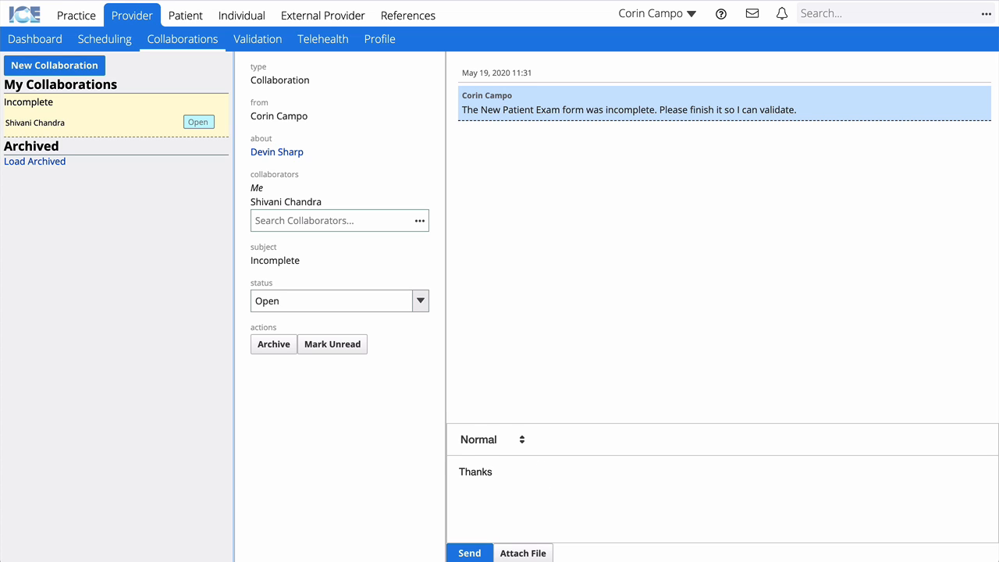
click(482, 555)
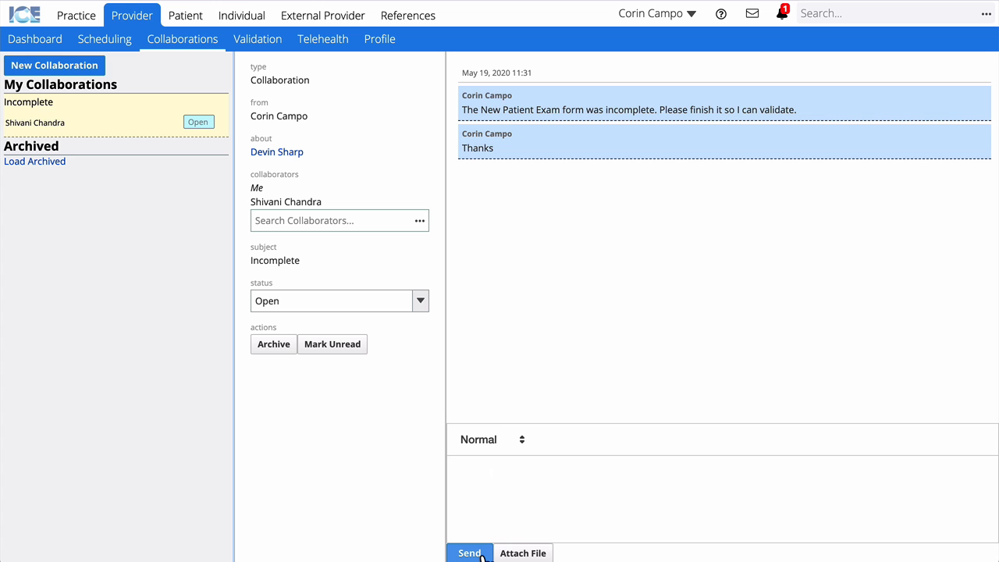
Start a telehealth session with the treating provider as participant, confirm without invite, and join it.
click(316, 45)
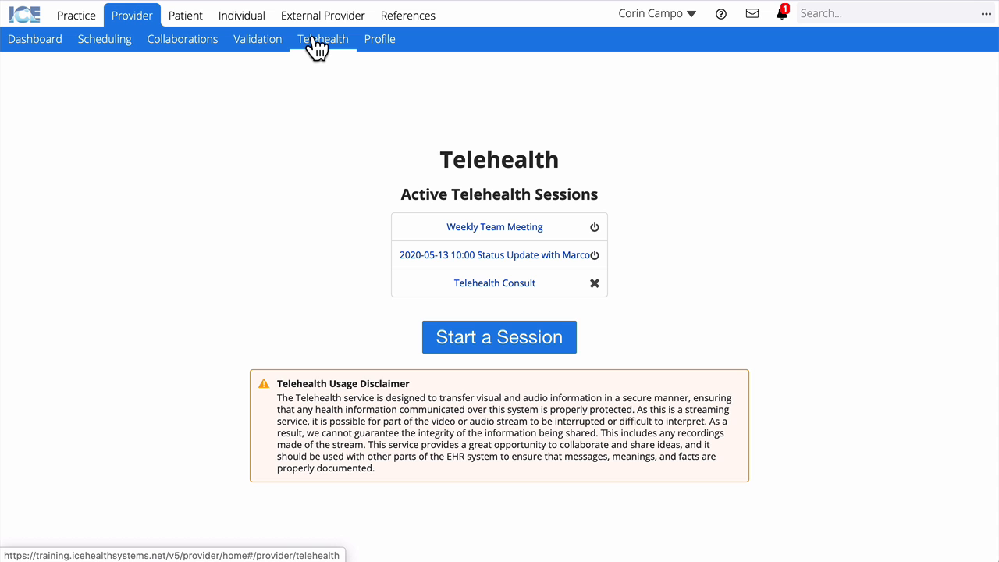
click(543, 351)
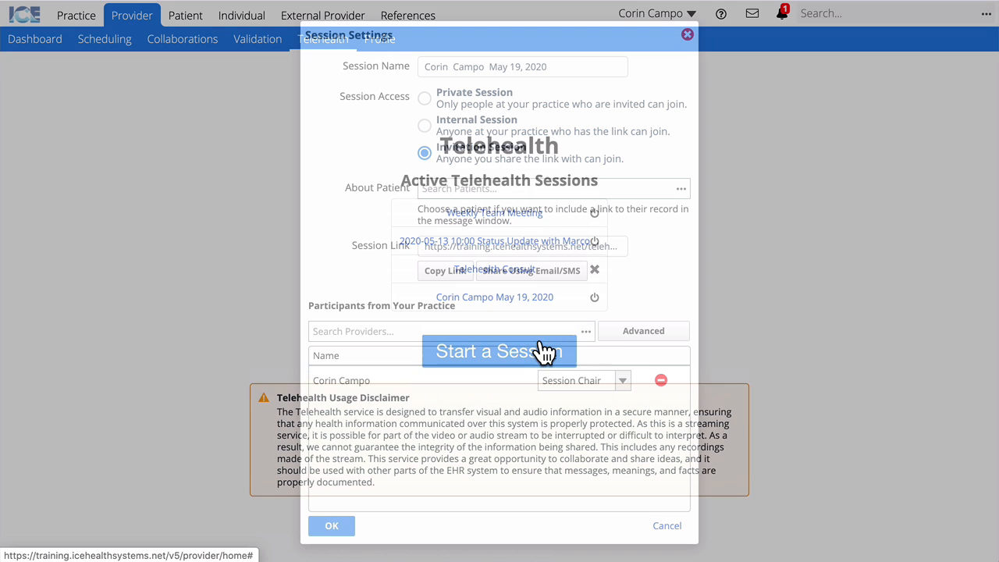
click(384, 331)
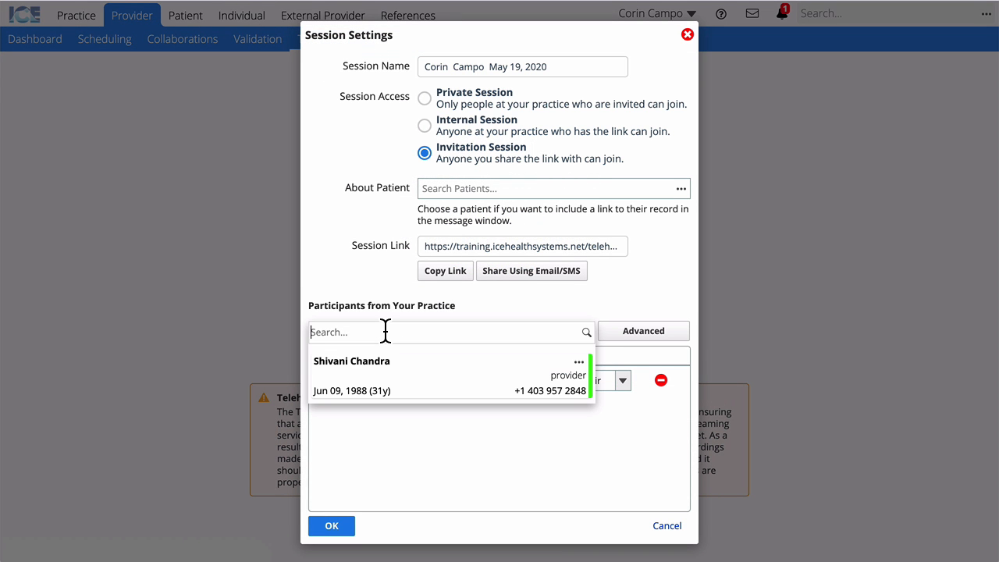
click(451, 365)
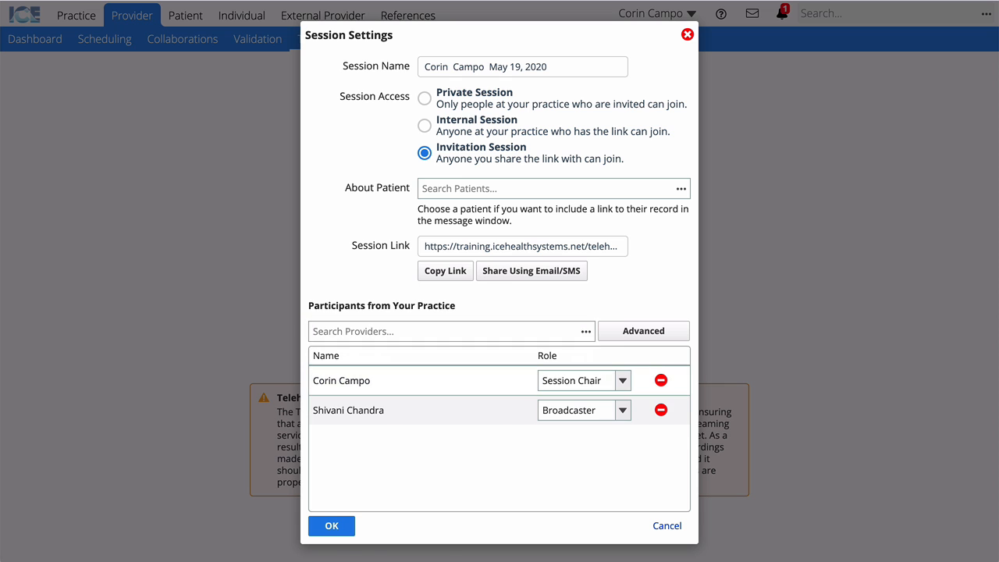
click(332, 529)
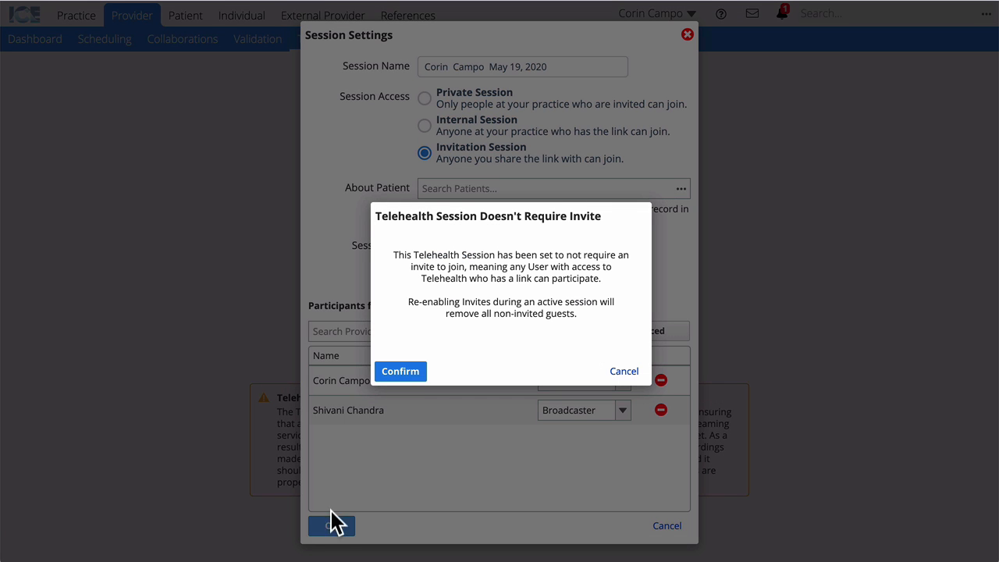
click(400, 371)
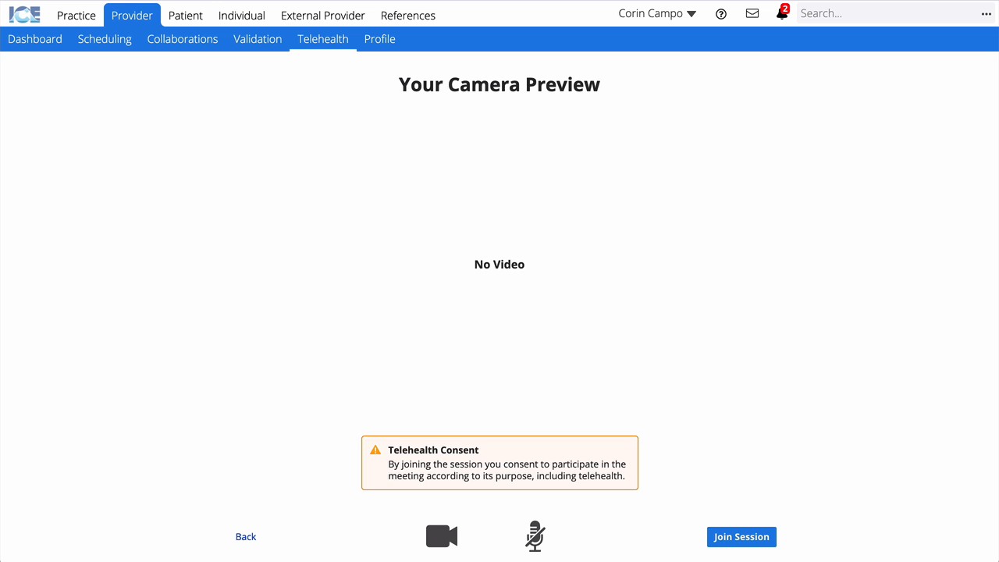
click(760, 540)
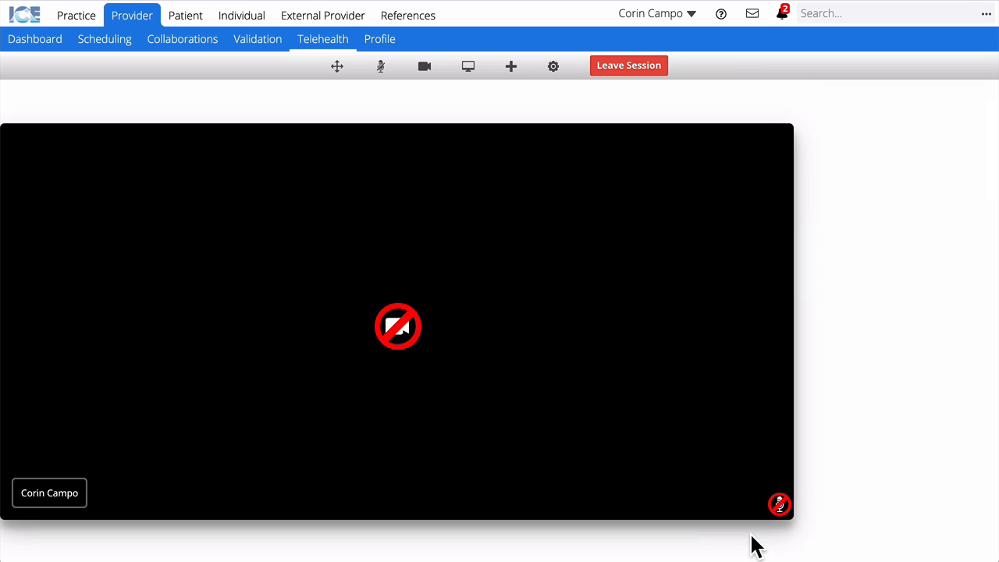